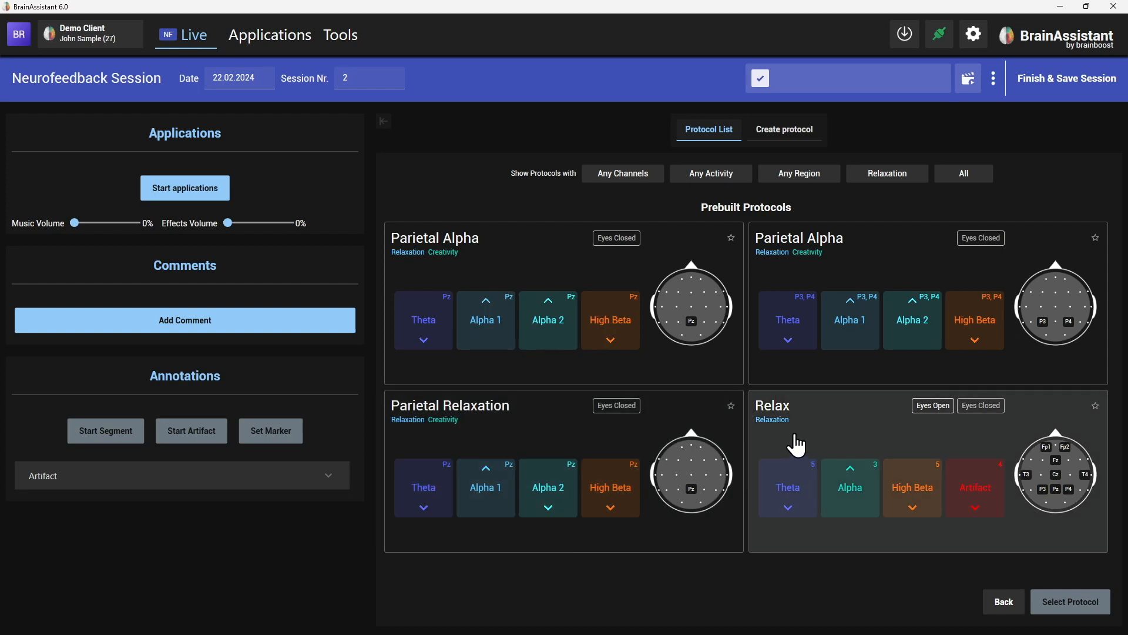
Try the Control goal filter, then clear Relaxation so the goal filter reads Any Goal.
{"action": "left_click", "coordinate": [870, 176]}
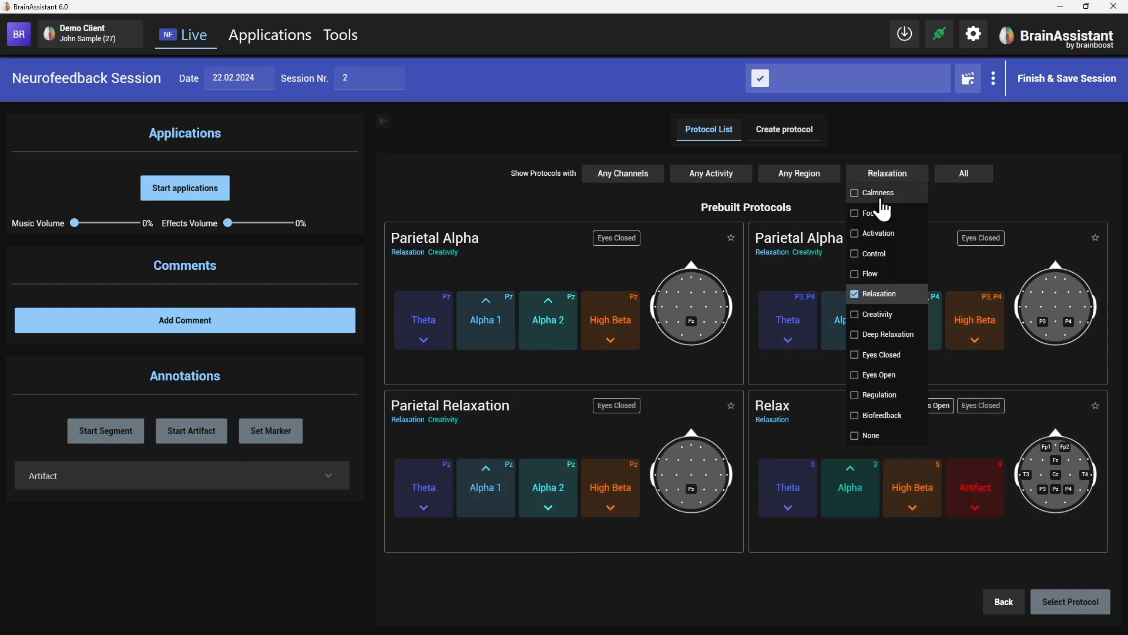
{"action": "left_click", "coordinate": [876, 255]}
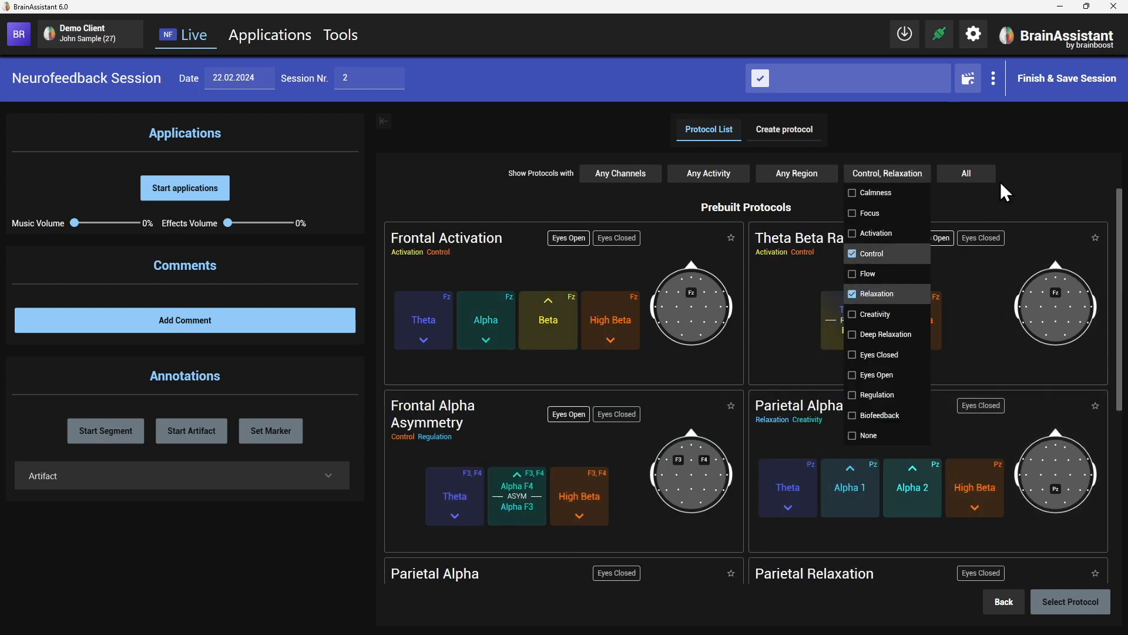
{"action": "left_click", "coordinate": [883, 253]}
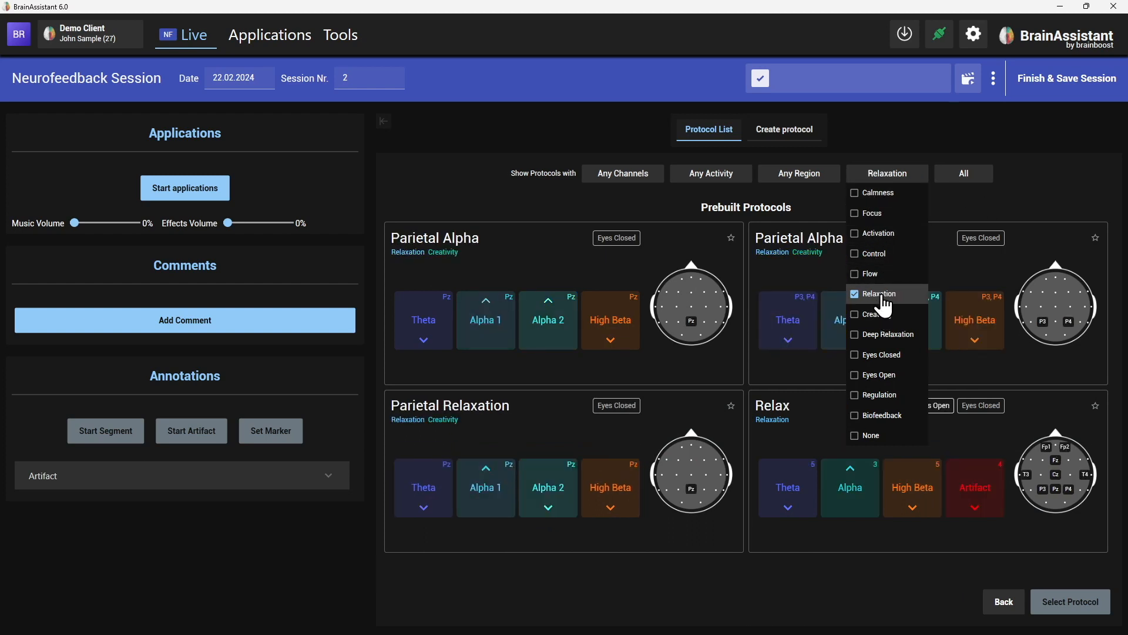
{"action": "left_click", "coordinate": [879, 295]}
{"action": "left_click", "coordinate": [1028, 171]}
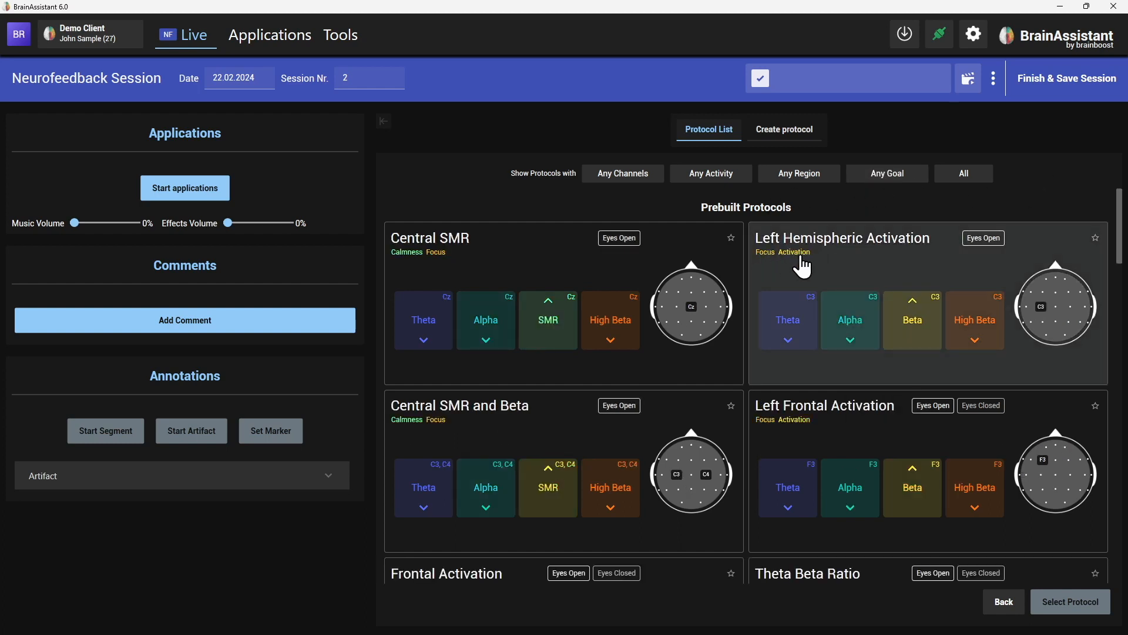
Try the Parieto-Occipital Area region filter, then clear it to show Any Region.
{"action": "left_click", "coordinate": [800, 174]}
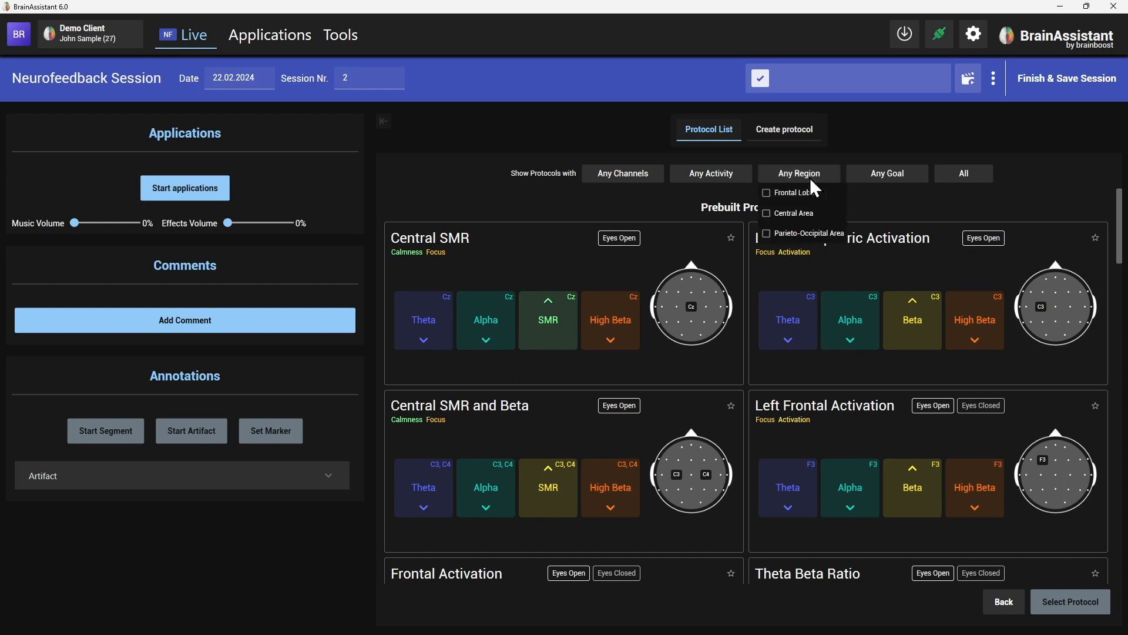
{"action": "left_click", "coordinate": [788, 236]}
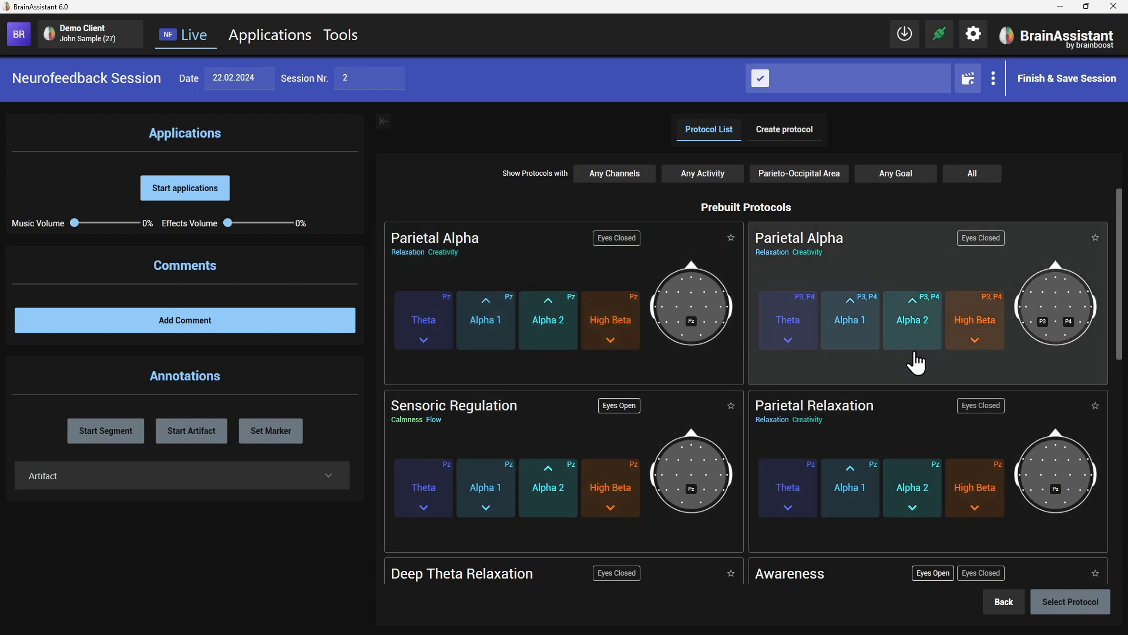
{"action": "scroll", "coordinate": [929, 283], "scroll_direction": "down", "scroll_amount": 3}
{"action": "scroll", "coordinate": [940, 464], "scroll_direction": "down", "scroll_amount": 1}
{"action": "scroll", "coordinate": [830, 352], "scroll_direction": "up", "scroll_amount": 4}
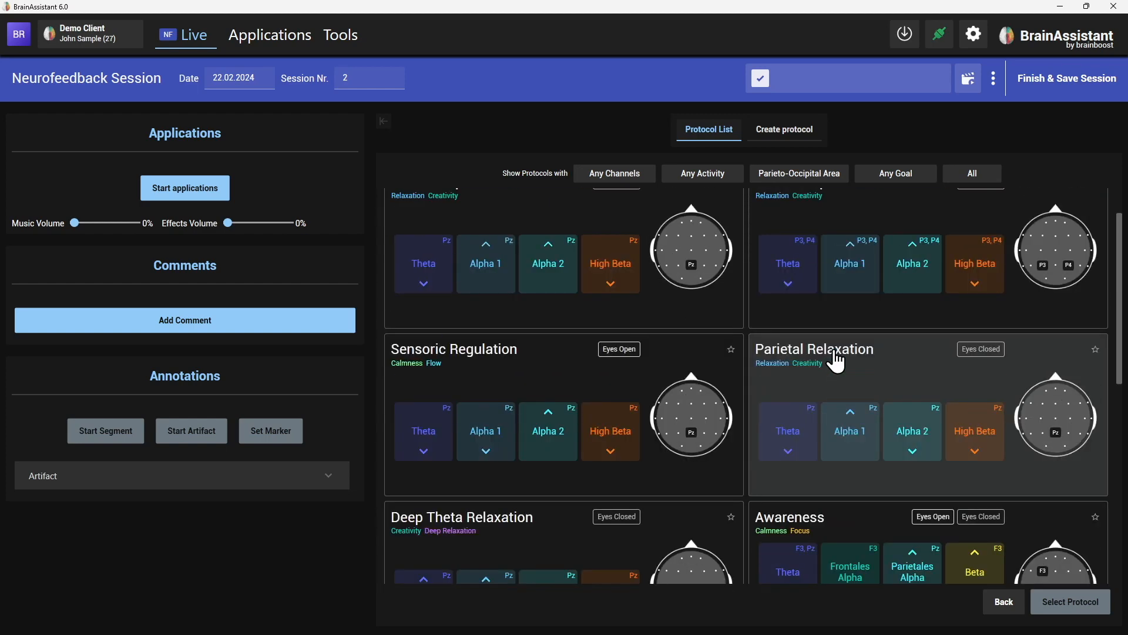
{"action": "left_click", "coordinate": [803, 172]}
{"action": "left_click", "coordinate": [760, 233]}
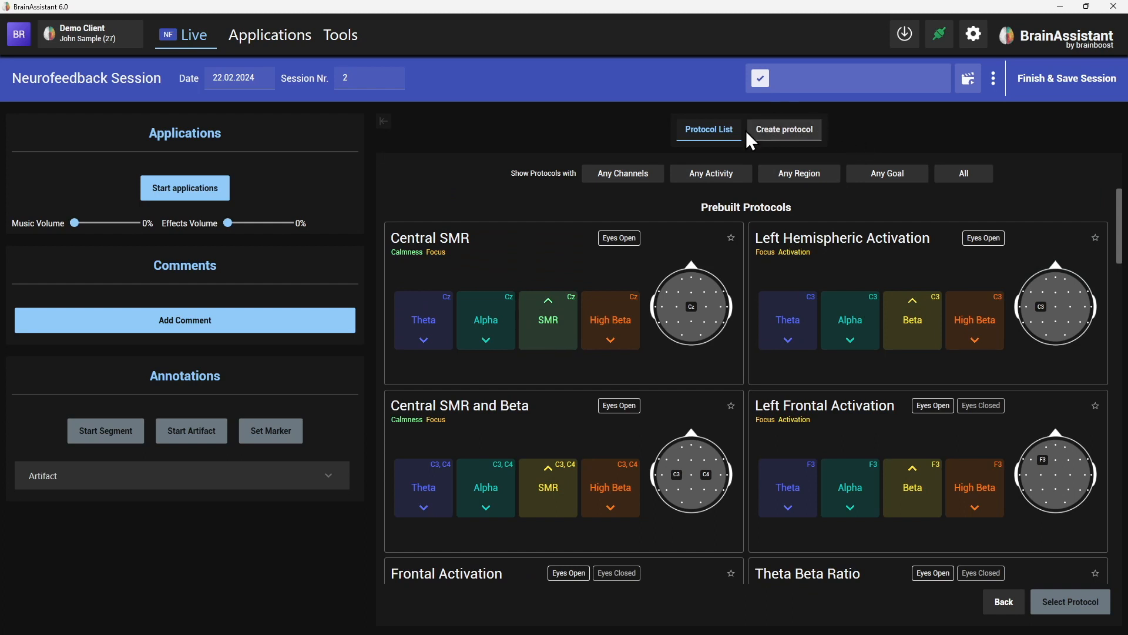
Start a new protocol named 'Webinar Feb EN'.
{"action": "left_click", "coordinate": [790, 136]}
{"action": "left_click", "coordinate": [595, 166]}
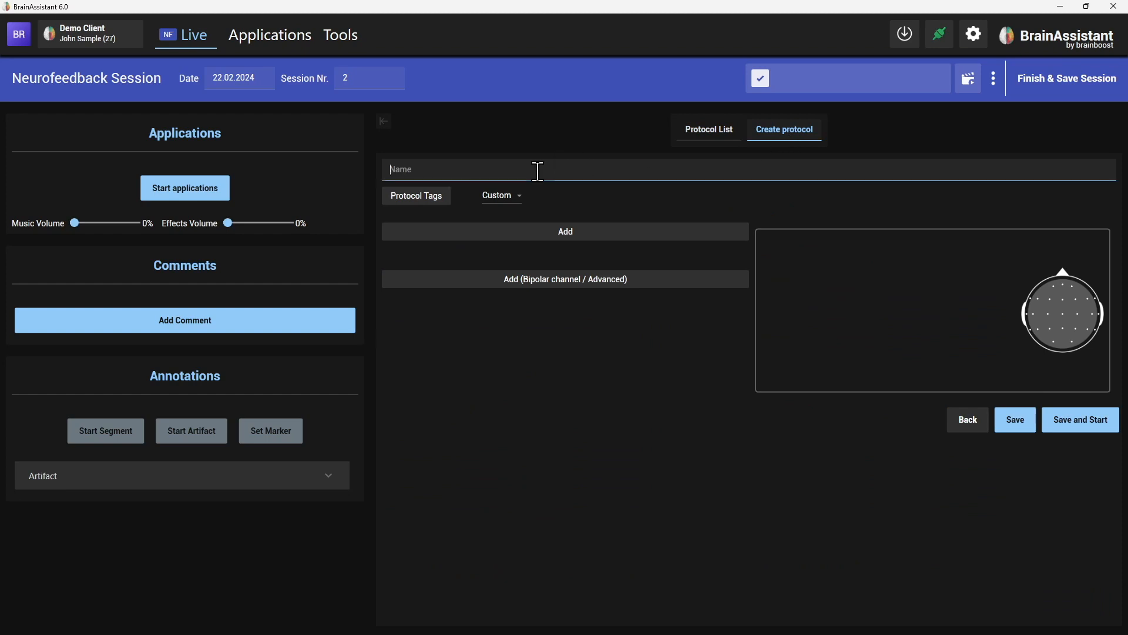
{"action": "type", "text": "W"}
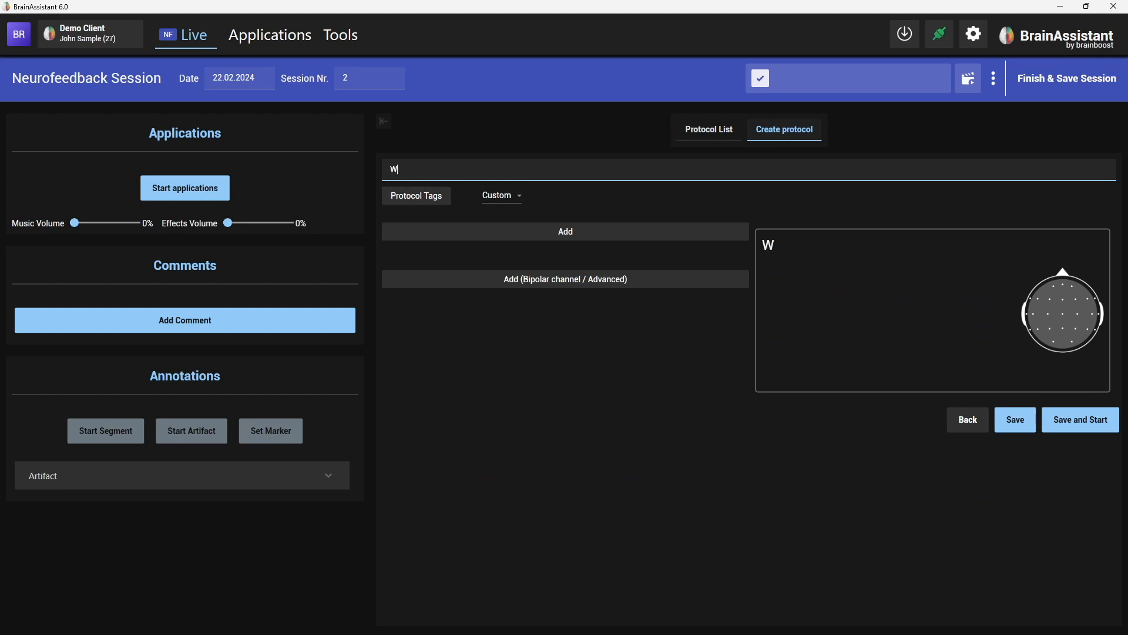
{"action": "type", "text": "ebinar Feb EN"}
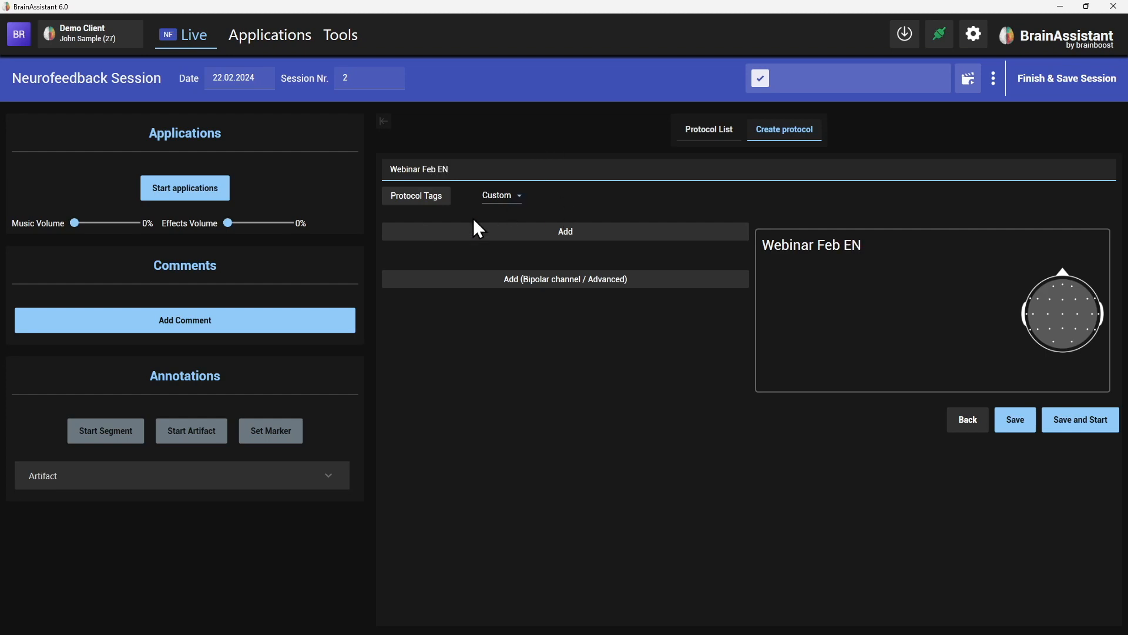
Tag the protocol Control, Deep Relaxation and Relaxation, and review the Custom protocol type.
{"action": "left_click", "coordinate": [409, 198]}
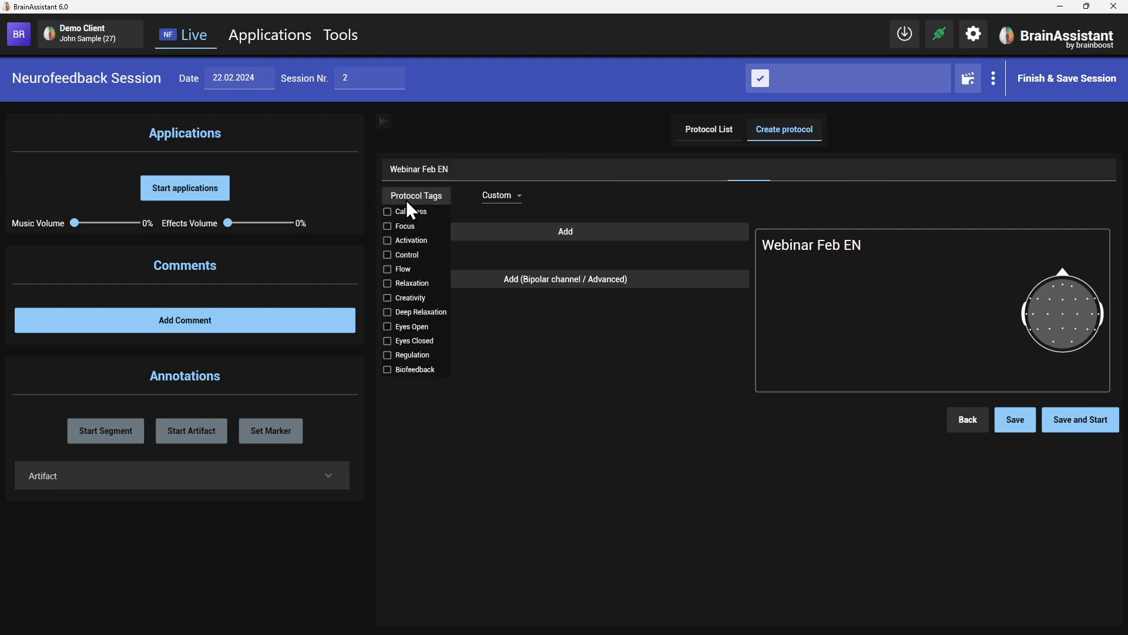
{"action": "left_click", "coordinate": [405, 255]}
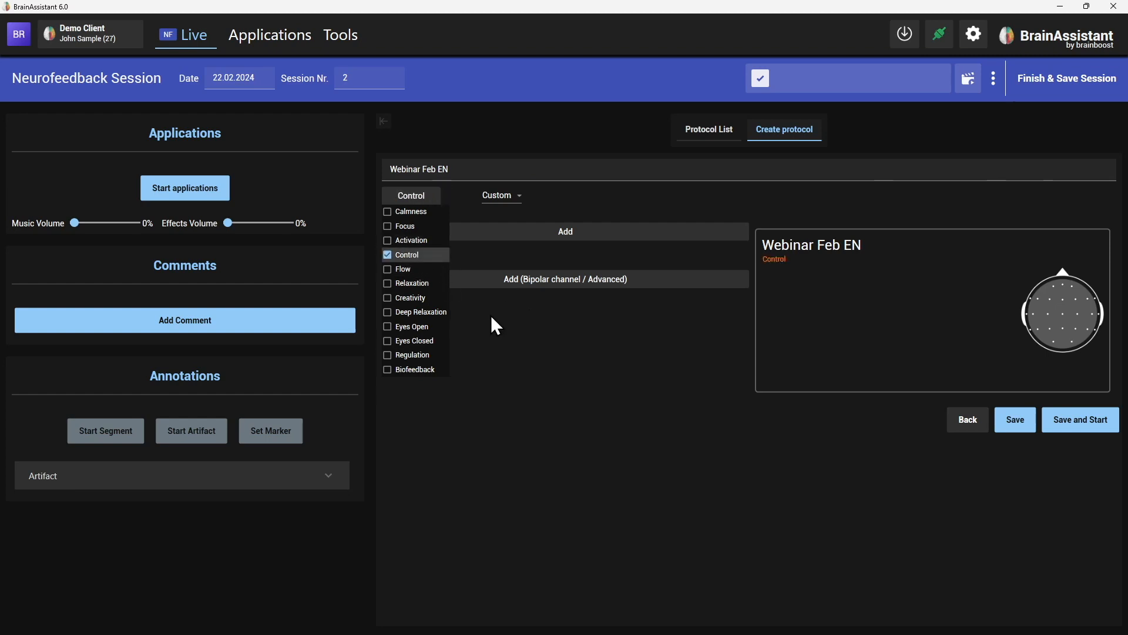
{"action": "left_click", "coordinate": [415, 312]}
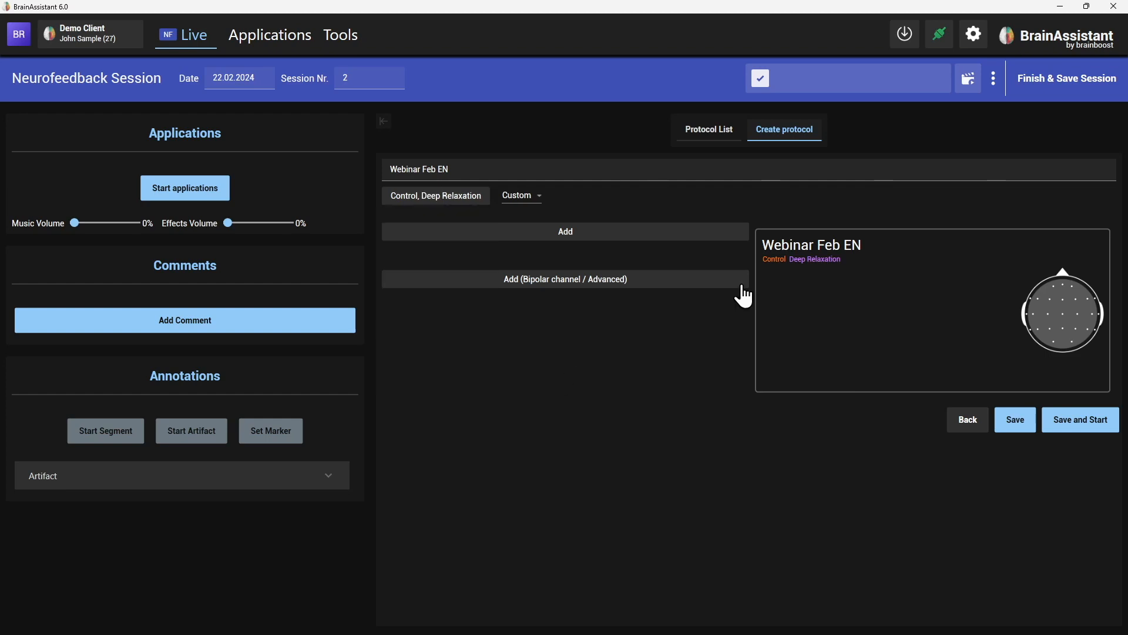
{"action": "left_click", "coordinate": [467, 197]}
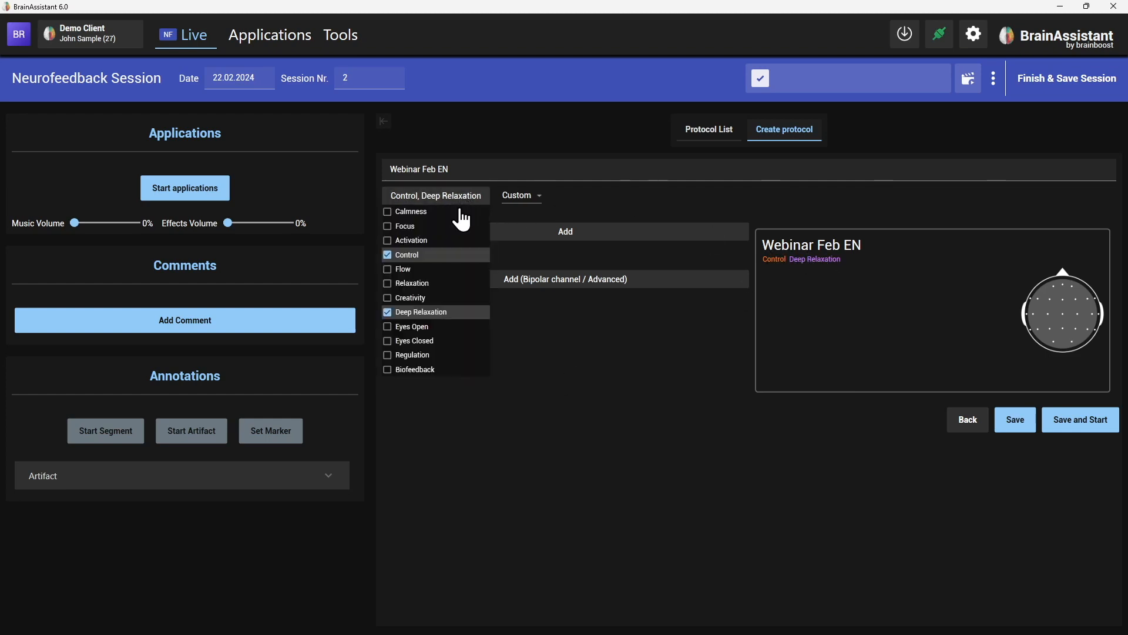
{"action": "left_click", "coordinate": [423, 283]}
{"action": "left_click", "coordinate": [657, 354]}
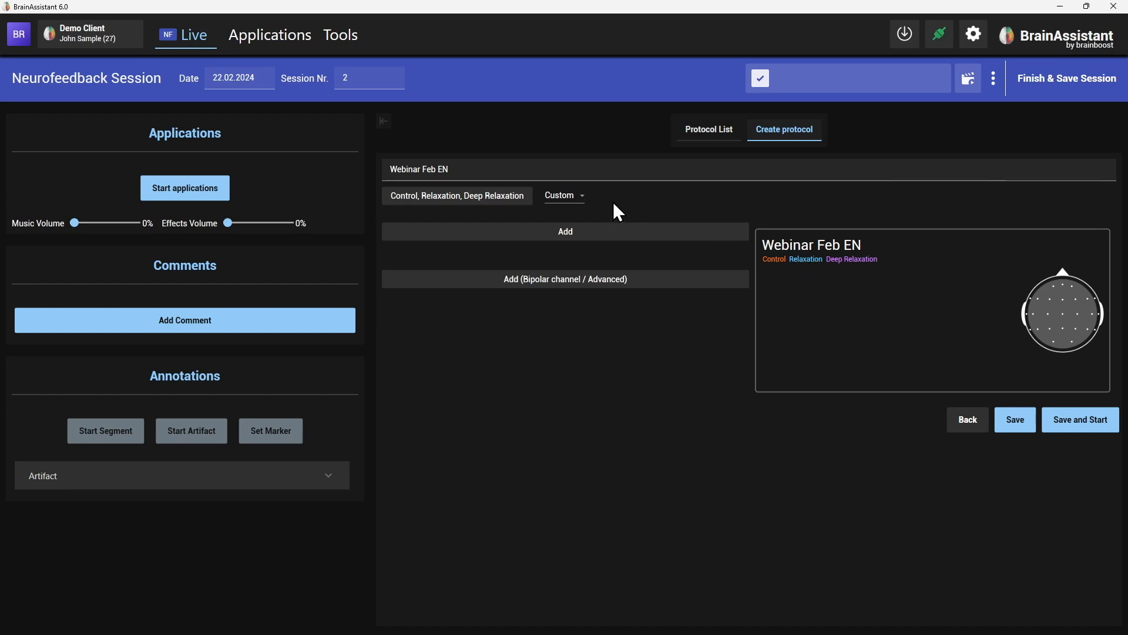
{"action": "left_click", "coordinate": [564, 196]}
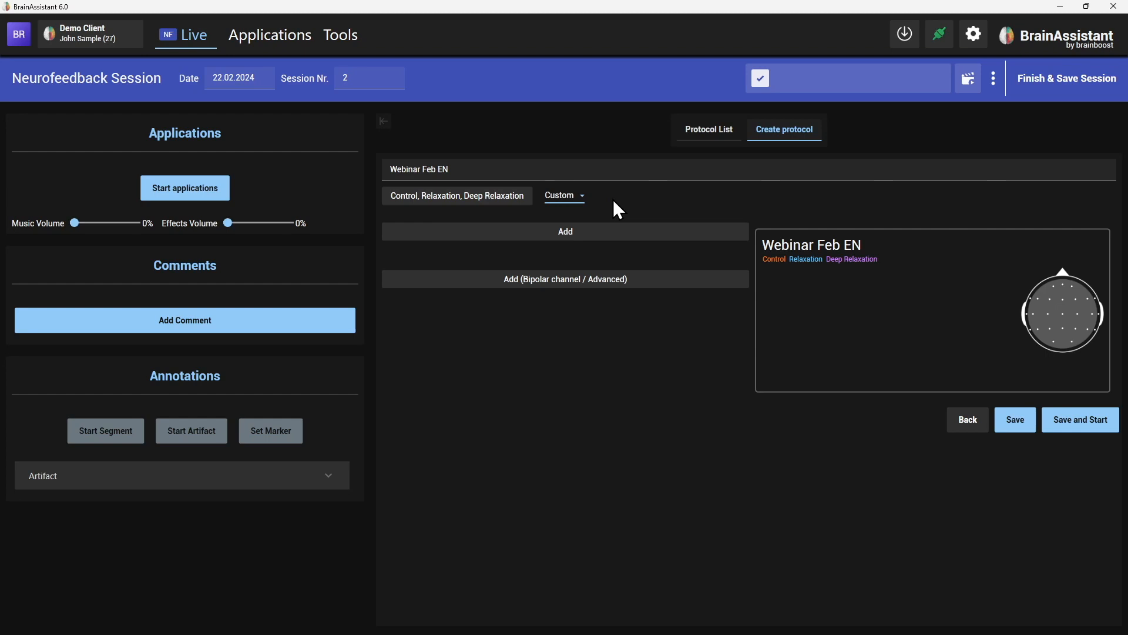
Add a first channel with the Theta band at electrode Cz.
{"action": "left_click", "coordinate": [600, 241]}
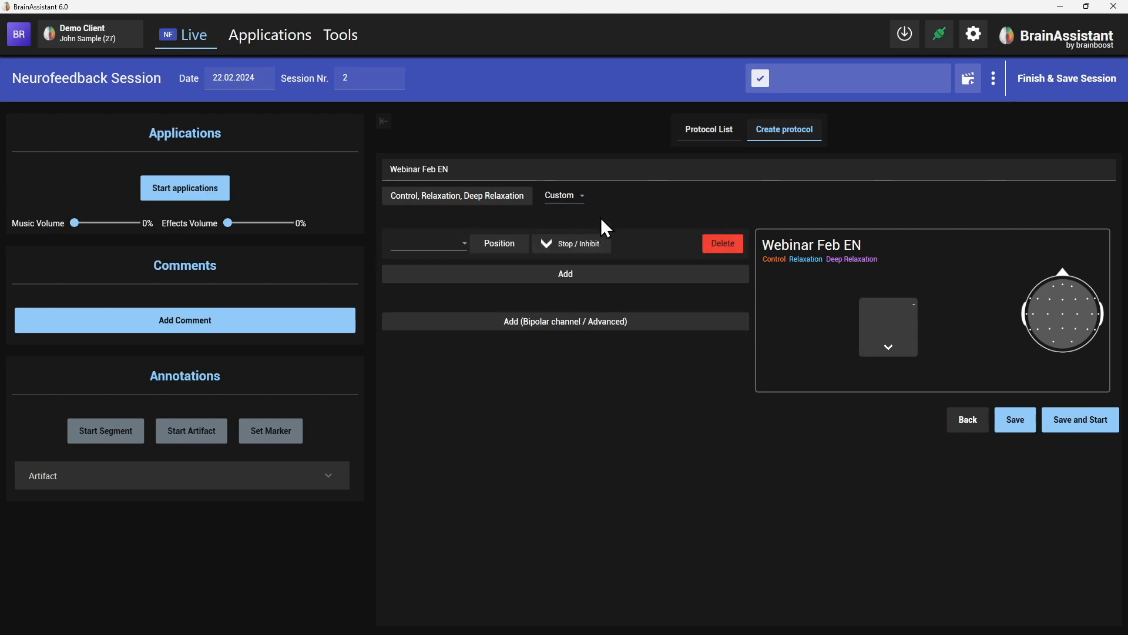
{"action": "left_click", "coordinate": [442, 243]}
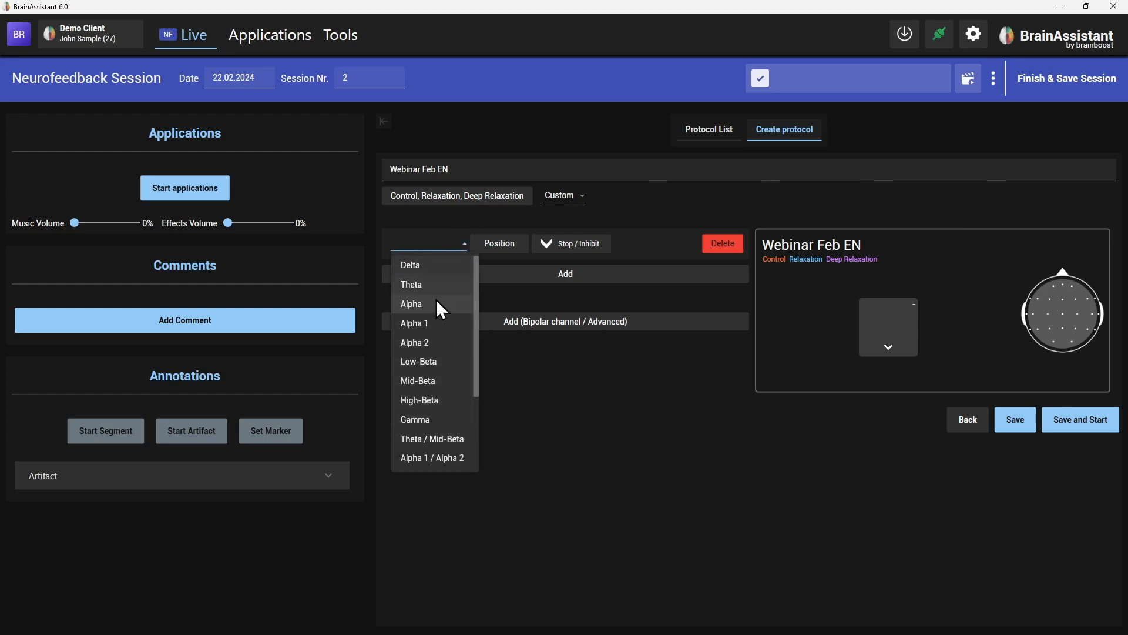
{"action": "left_click", "coordinate": [424, 286]}
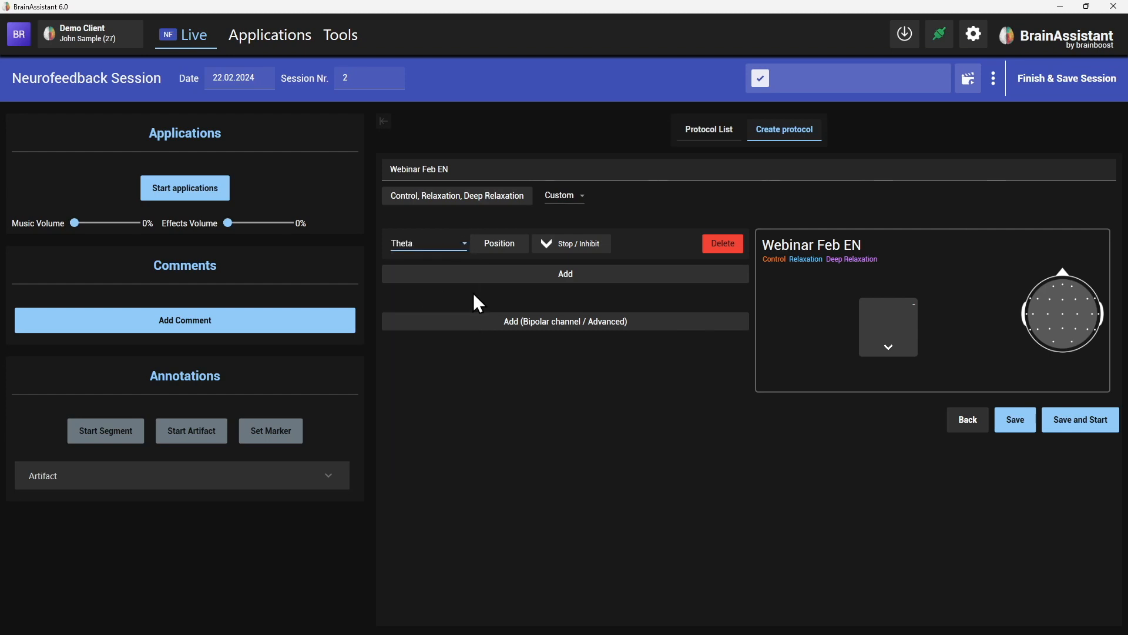
{"action": "left_click", "coordinate": [499, 244]}
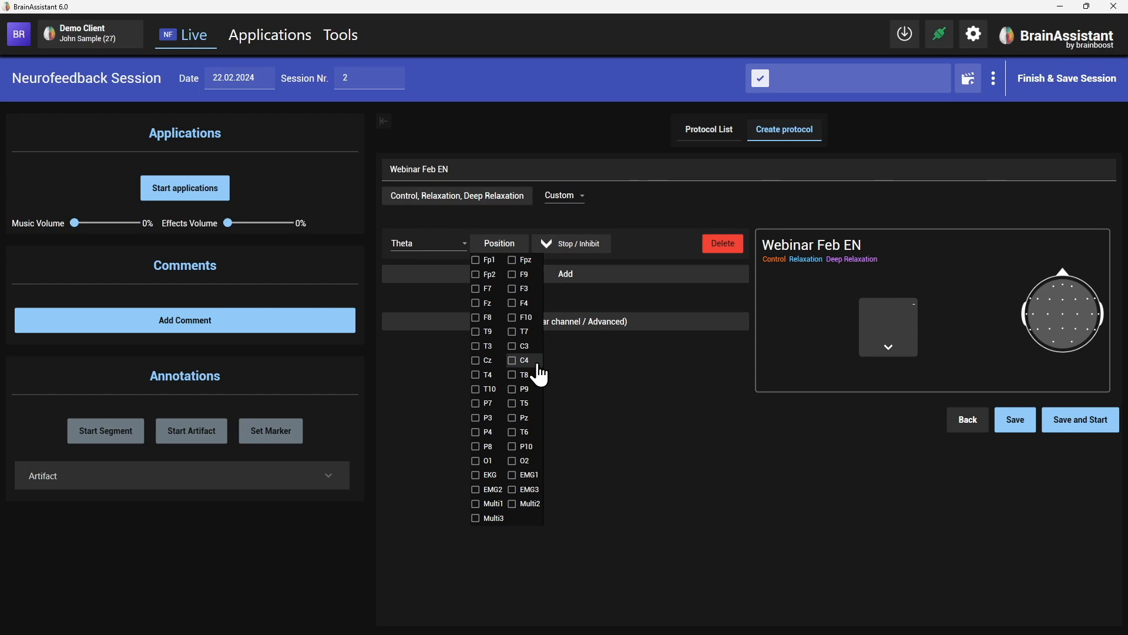
{"action": "left_click", "coordinate": [483, 365]}
{"action": "left_click", "coordinate": [598, 365]}
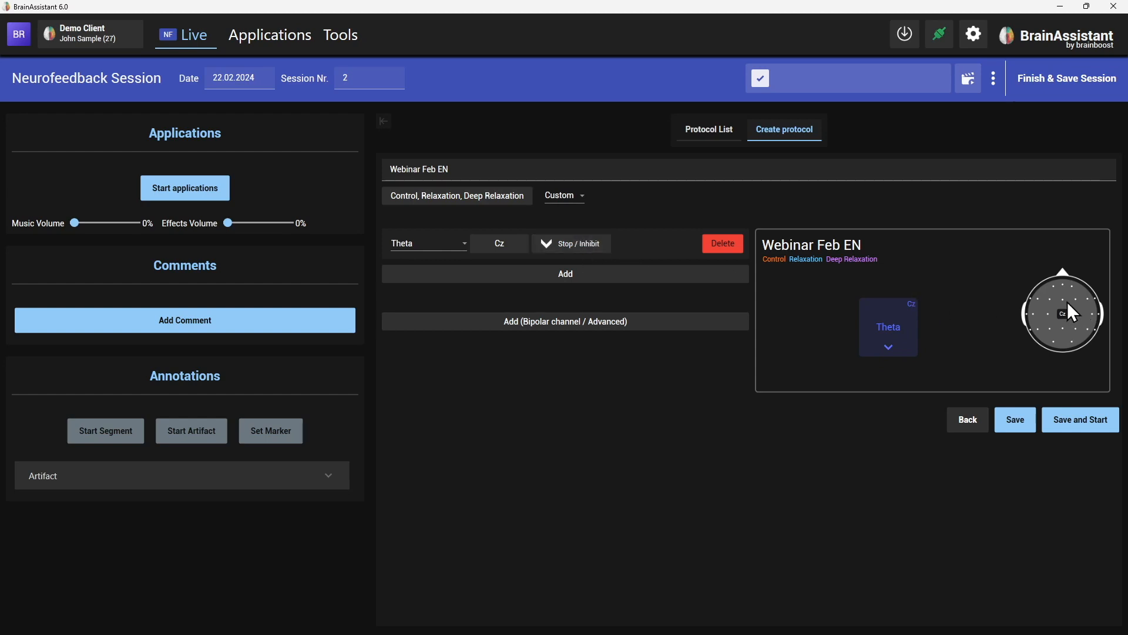
Leave the Theta channel on Stop / Inhibit and add a second, empty channel.
{"action": "left_click", "coordinate": [581, 247]}
{"action": "left_click", "coordinate": [572, 255]}
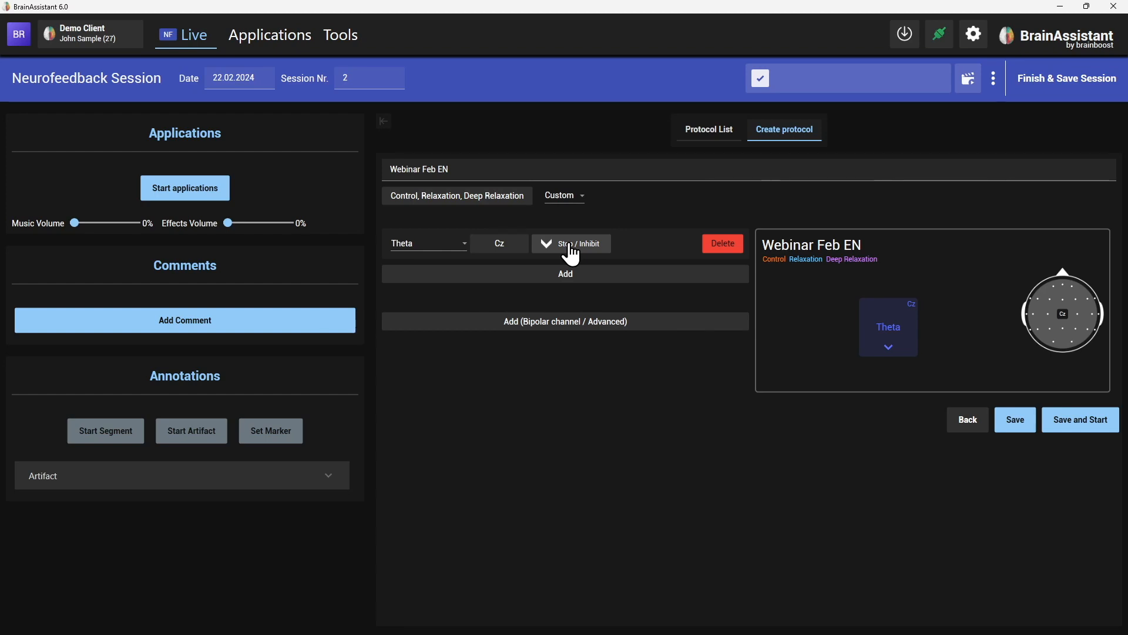
{"action": "left_click", "coordinate": [571, 254]}
{"action": "left_click", "coordinate": [571, 255]}
{"action": "left_click", "coordinate": [526, 274]}
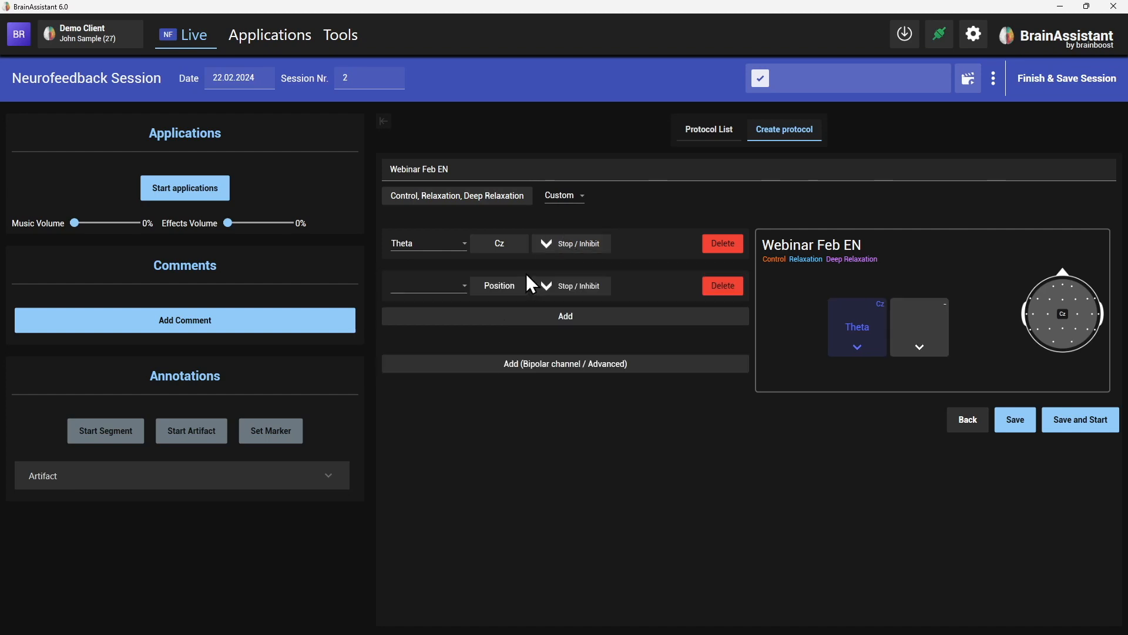
Make the second channel a Low-Beta reward at Cz.
{"action": "left_click", "coordinate": [445, 286]}
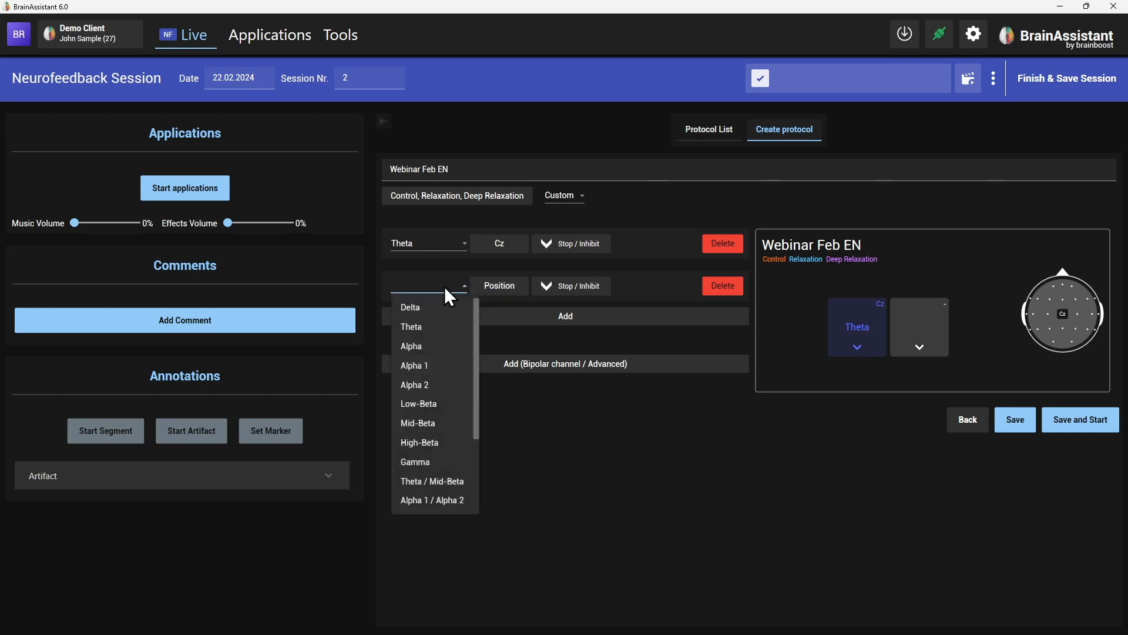
{"action": "left_click", "coordinate": [436, 403]}
{"action": "left_click", "coordinate": [482, 288]}
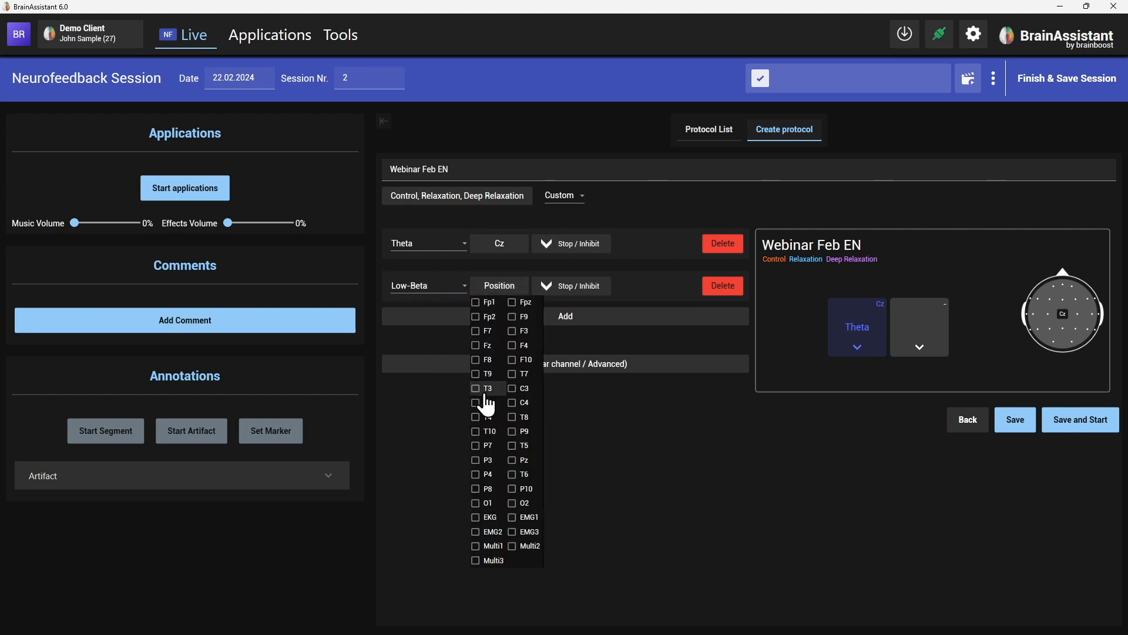
{"action": "left_click", "coordinate": [495, 403]}
{"action": "left_click", "coordinate": [602, 289]}
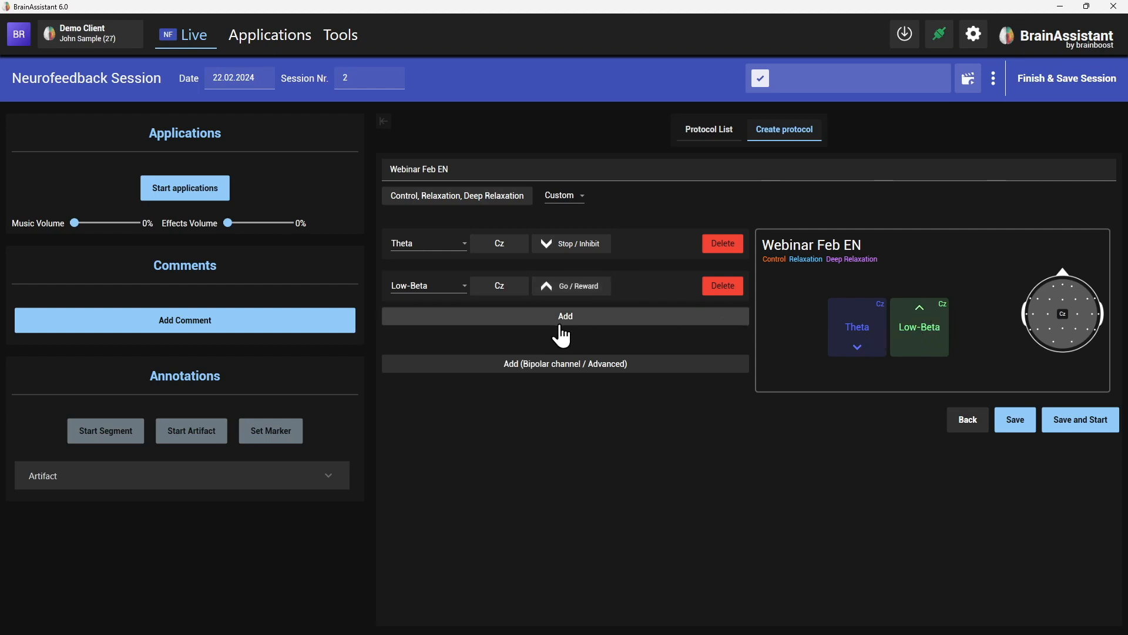
Add a third channel with Theta at Pz.
{"action": "left_click", "coordinate": [558, 318]}
{"action": "left_click", "coordinate": [449, 328]}
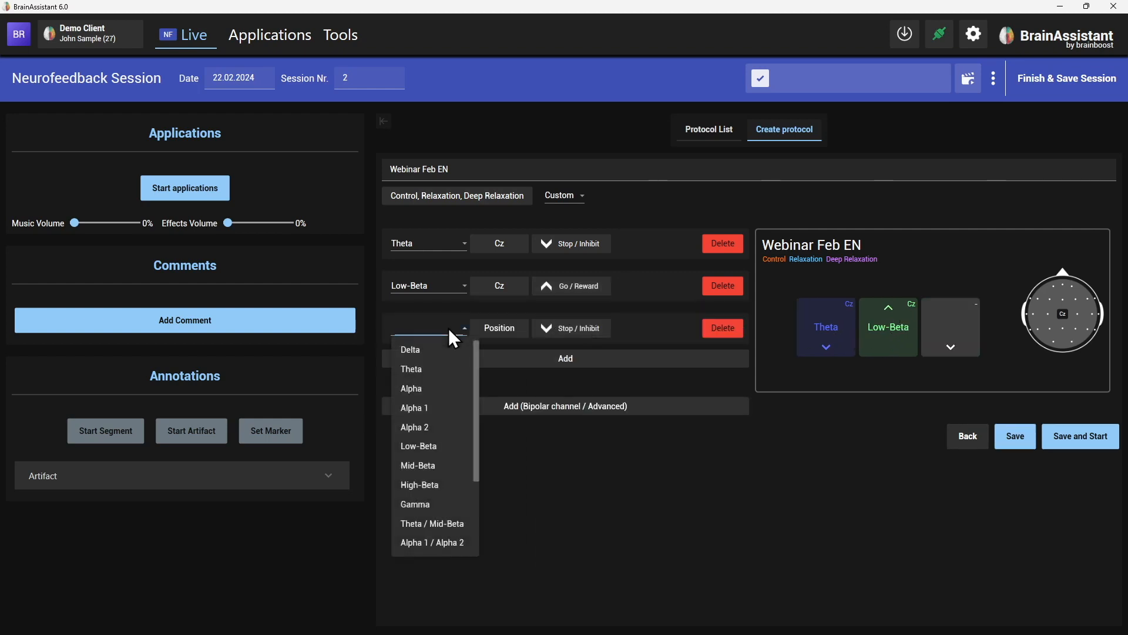
{"action": "left_click", "coordinate": [436, 369]}
{"action": "left_click", "coordinate": [496, 327]}
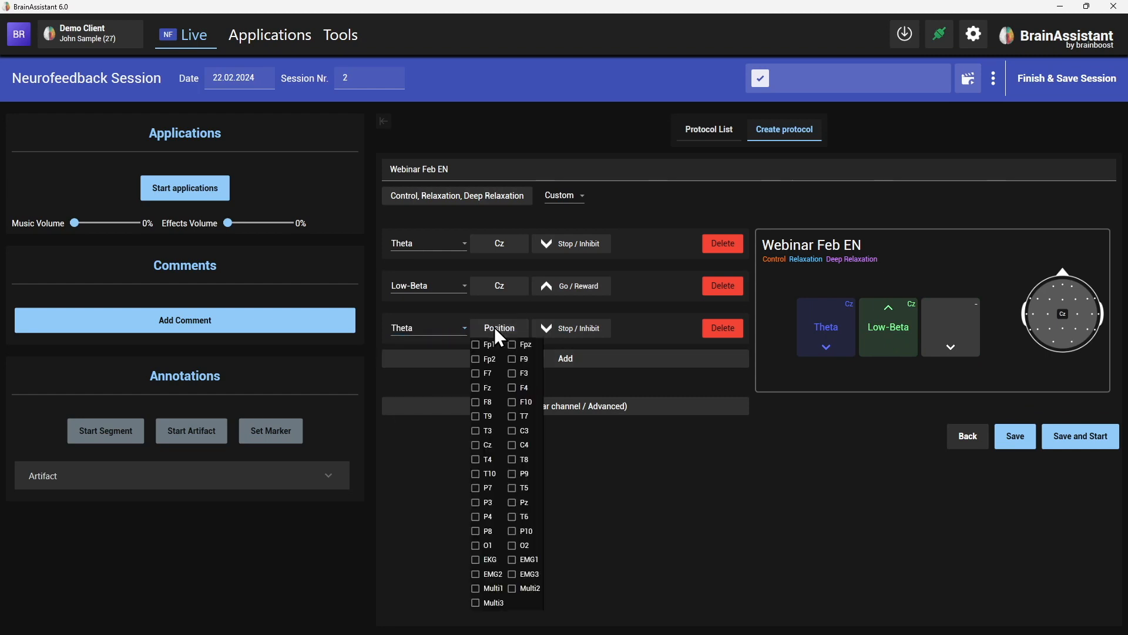
{"action": "left_click", "coordinate": [525, 503]}
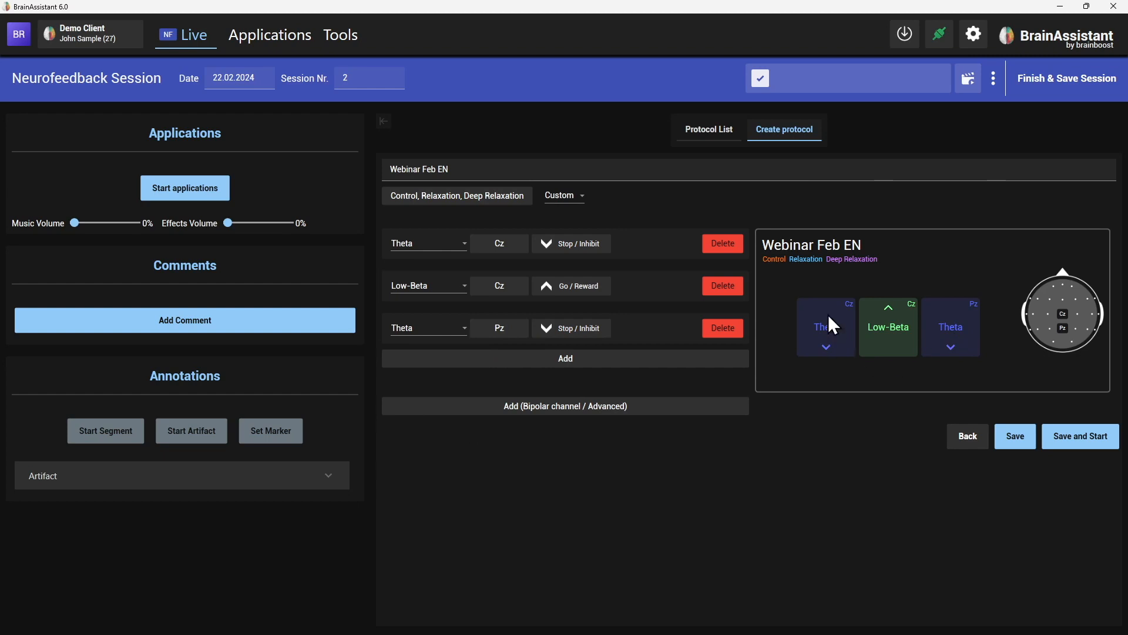
Add a High-Beta band at Cz.
{"action": "left_click", "coordinate": [494, 359]}
{"action": "left_click", "coordinate": [440, 368]}
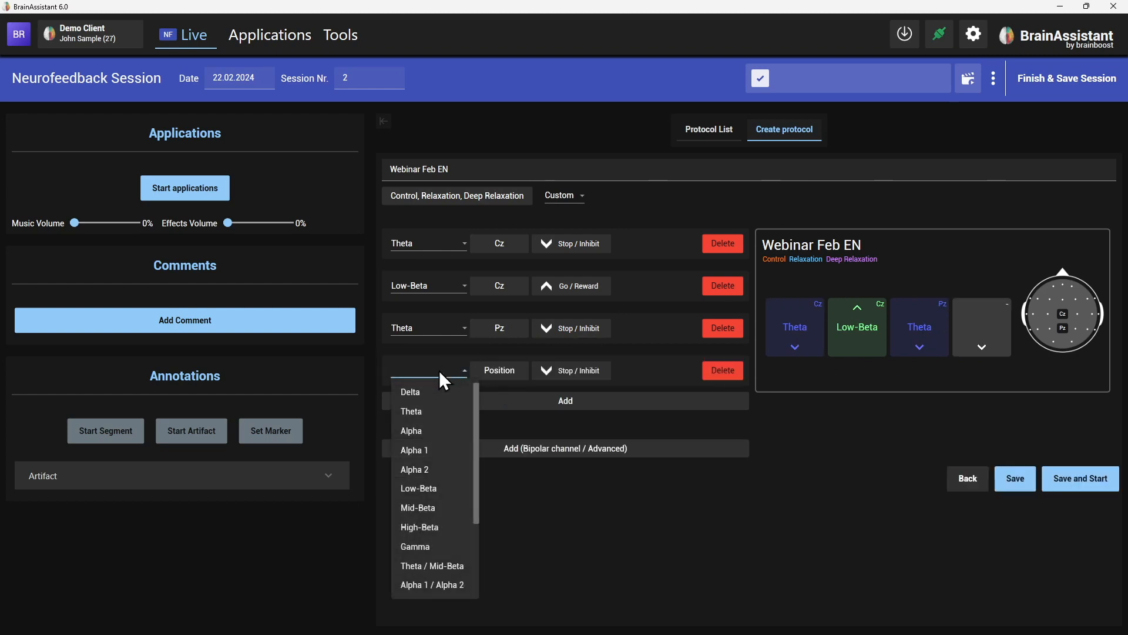
{"action": "left_click", "coordinate": [435, 526]}
{"action": "left_click", "coordinate": [509, 376]}
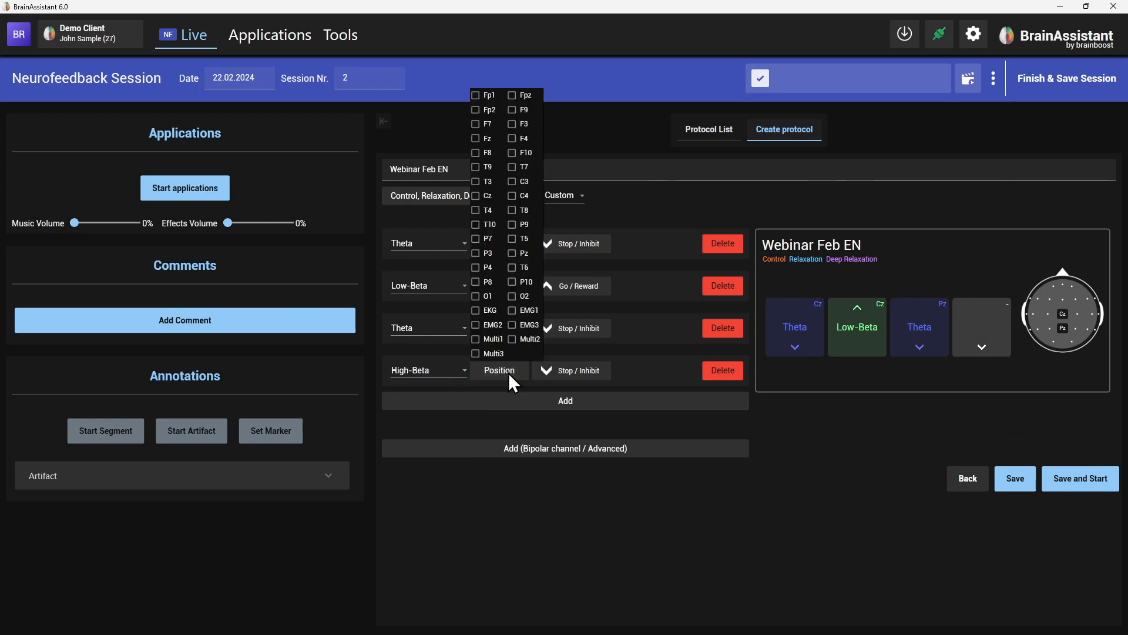
{"action": "left_click", "coordinate": [489, 196]}
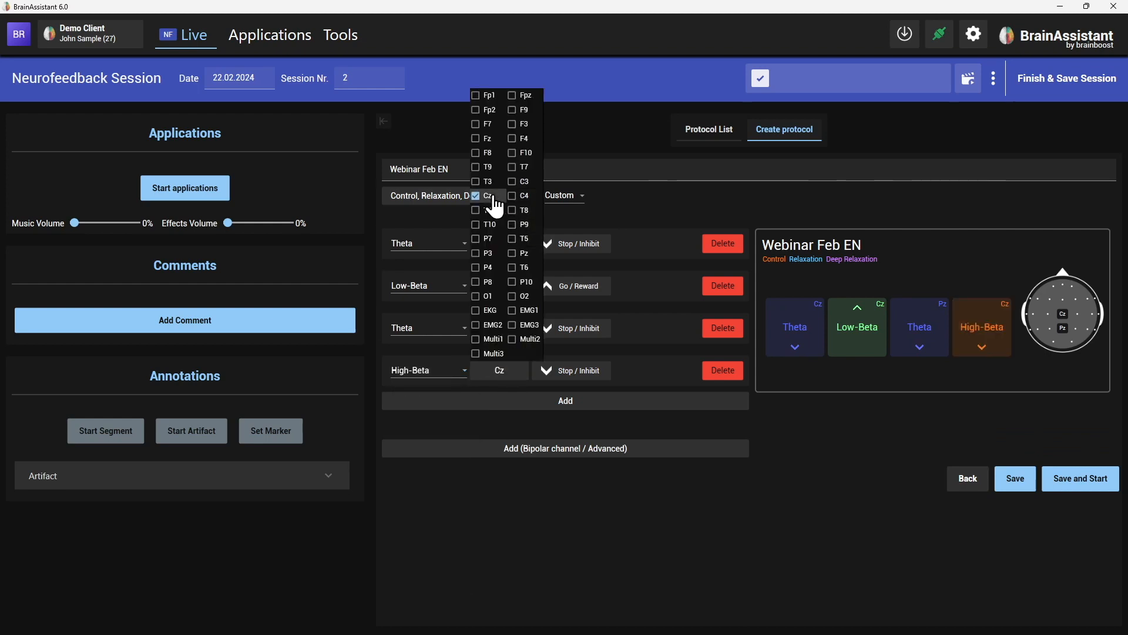
{"action": "left_click", "coordinate": [839, 399]}
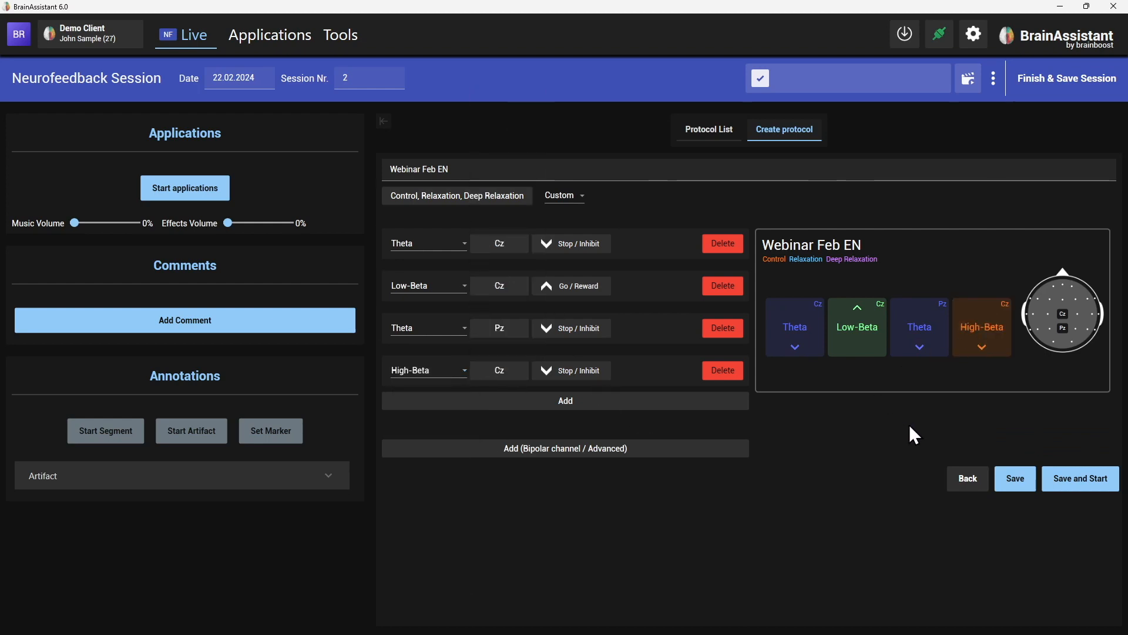
Remove an empty extra band and add Pz to the High-Beta band.
{"action": "left_click", "coordinate": [459, 401]}
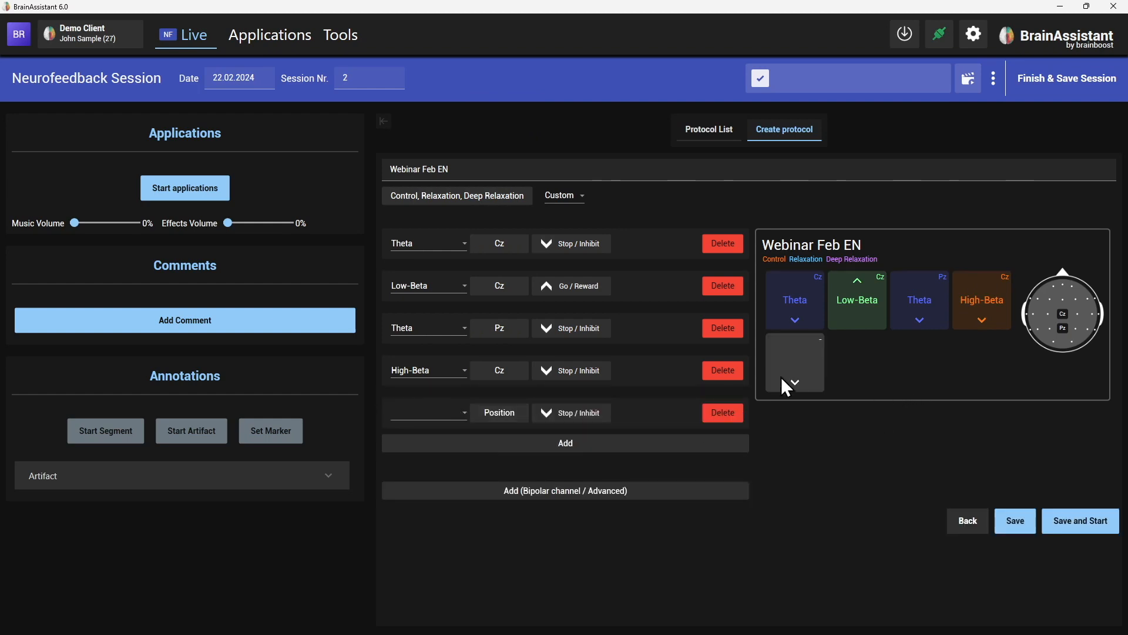
{"action": "left_click", "coordinate": [457, 418]}
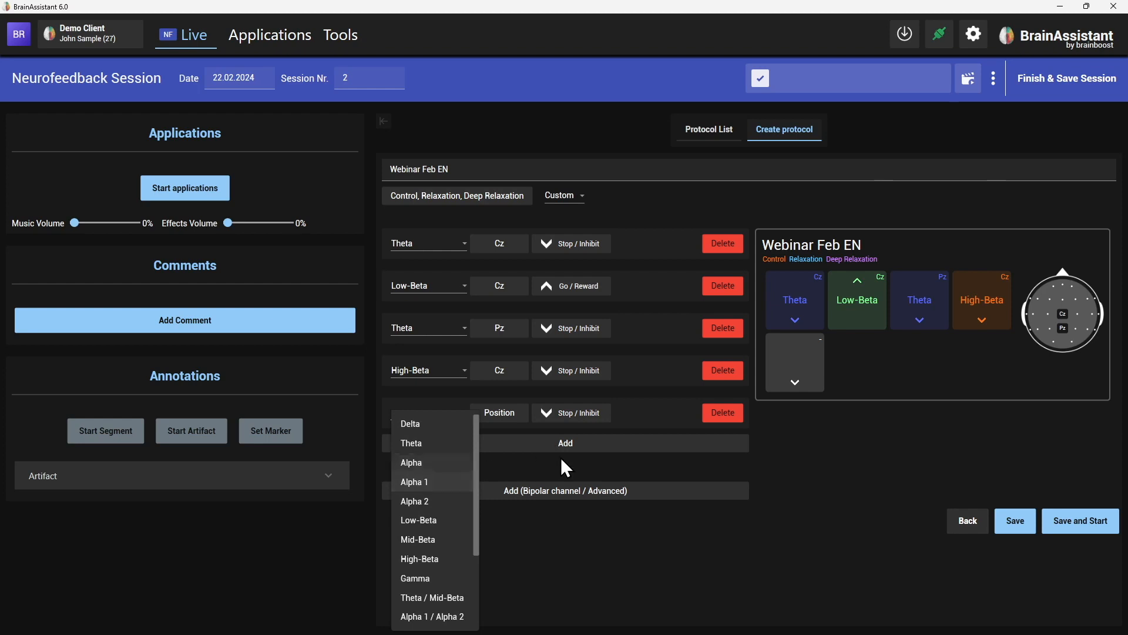
{"action": "left_click", "coordinate": [727, 411]}
{"action": "left_click", "coordinate": [729, 415]}
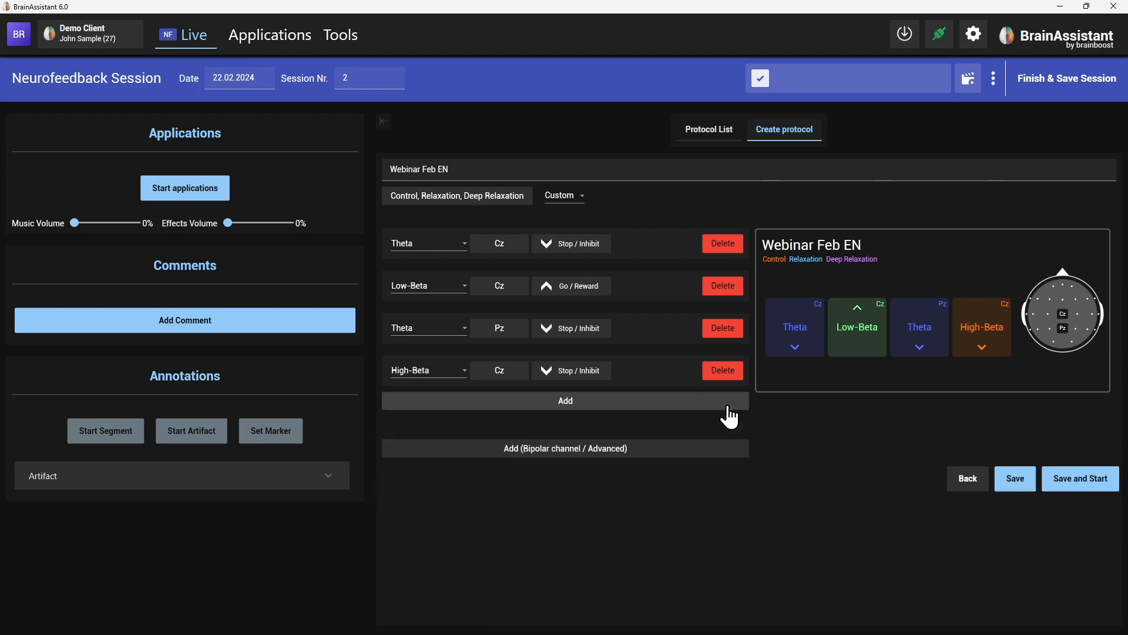
{"action": "left_click", "coordinate": [500, 371]}
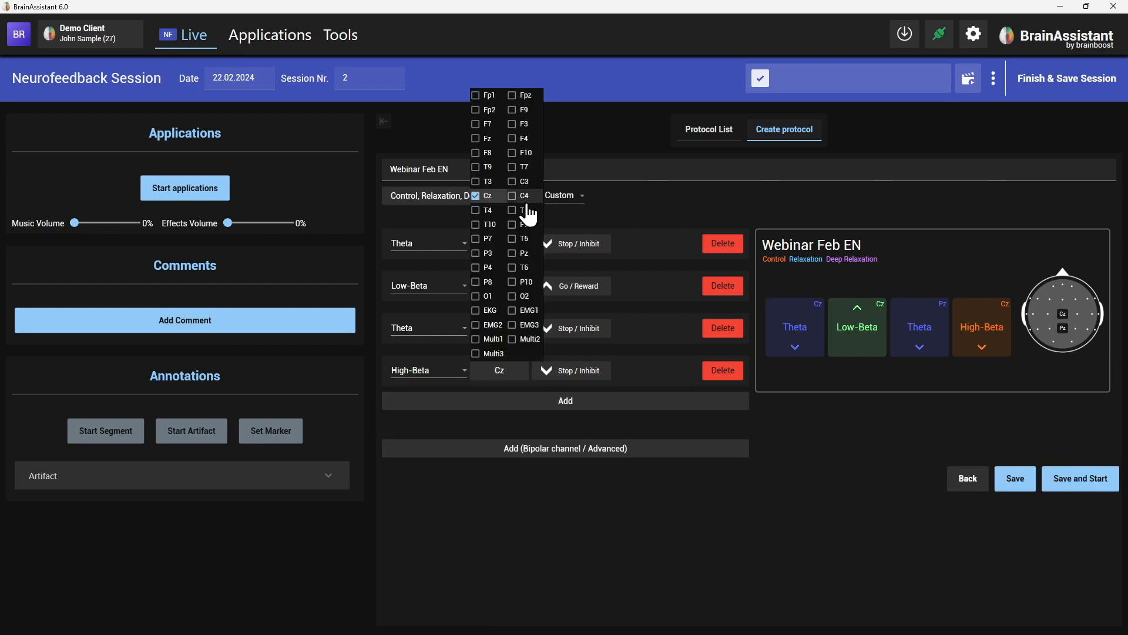
{"action": "left_click", "coordinate": [516, 253]}
{"action": "left_click", "coordinate": [803, 546]}
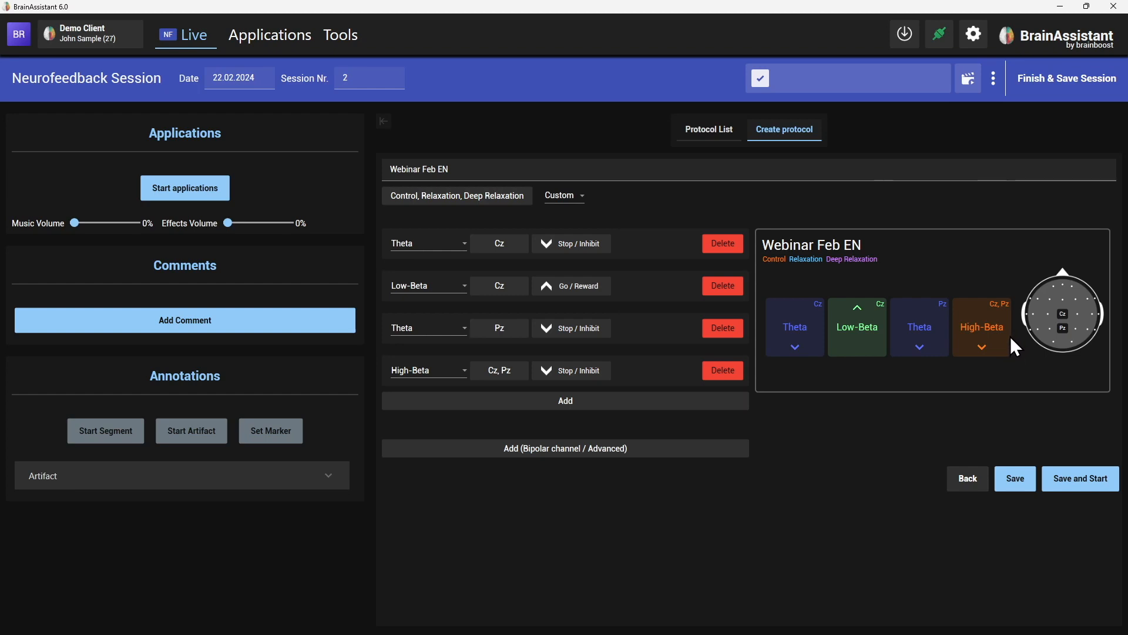
Add a separate High-Beta band at Pz and remove Pz from the original High-Beta band.
{"action": "left_click", "coordinate": [579, 404]}
{"action": "left_click", "coordinate": [441, 415]}
{"action": "left_click", "coordinate": [453, 558]}
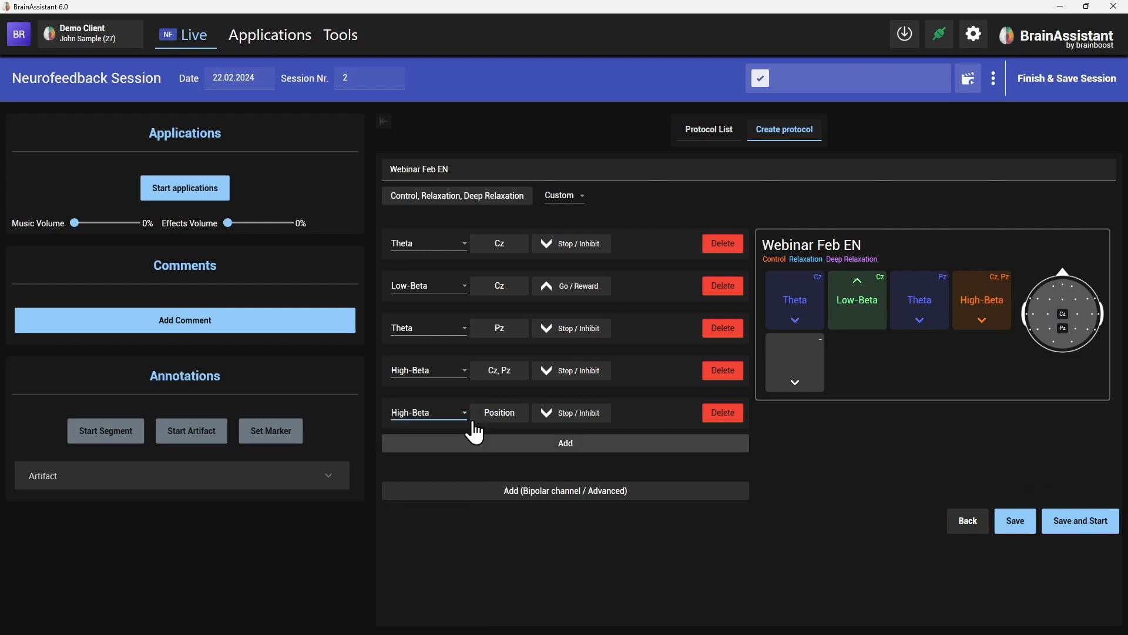
{"action": "left_click", "coordinate": [498, 418]}
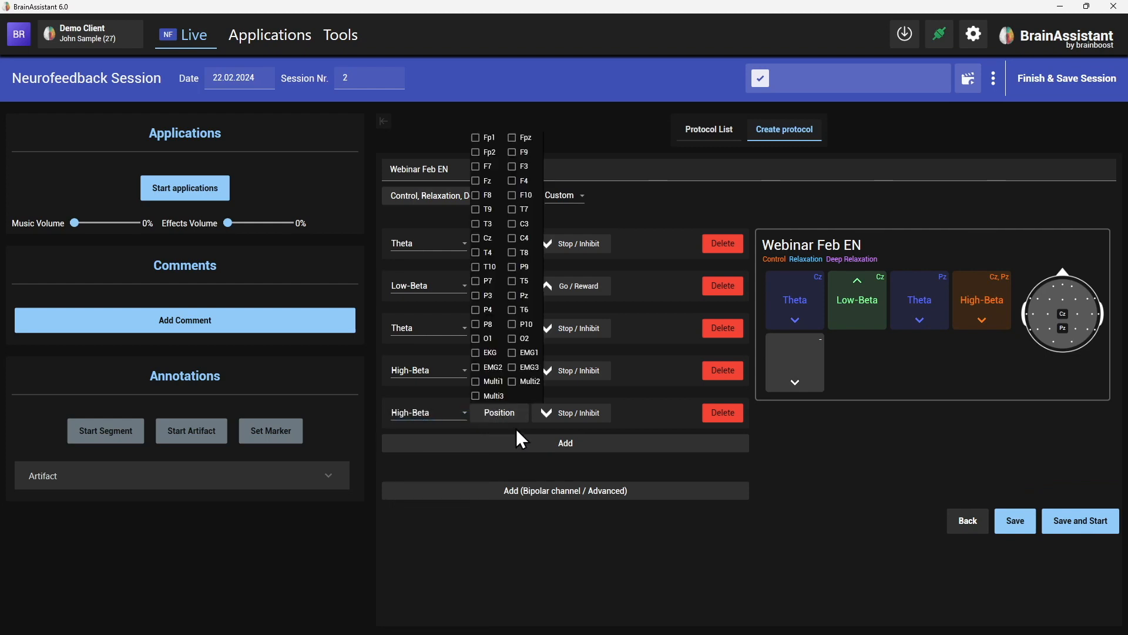
{"action": "left_click", "coordinate": [516, 295]}
{"action": "left_click", "coordinate": [587, 442]}
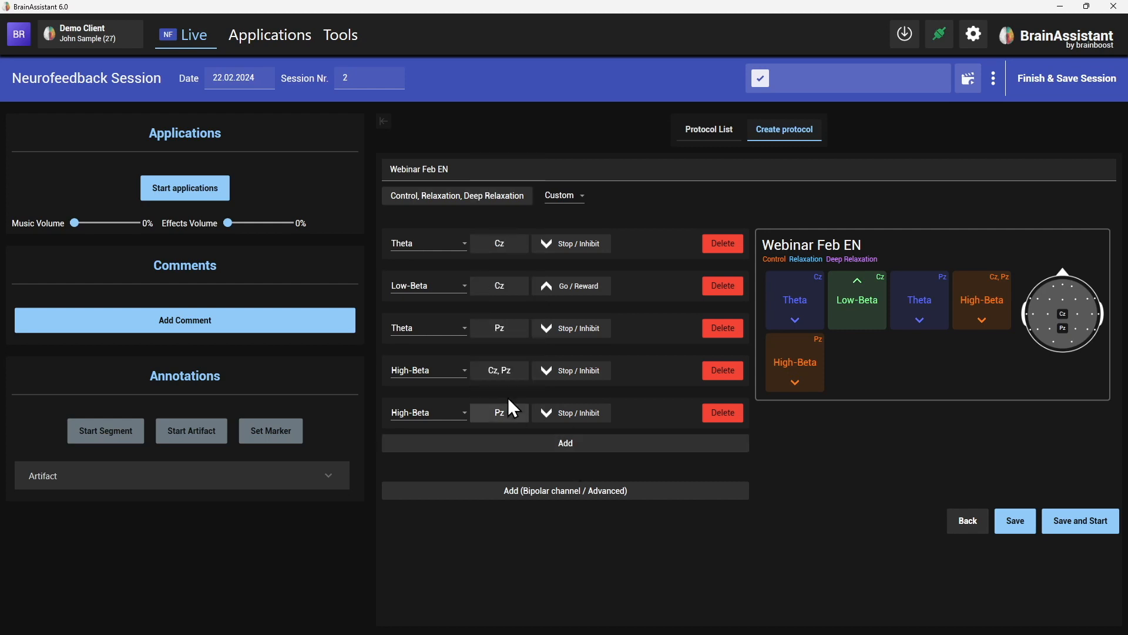
{"action": "left_click", "coordinate": [508, 372]}
{"action": "left_click", "coordinate": [513, 252]}
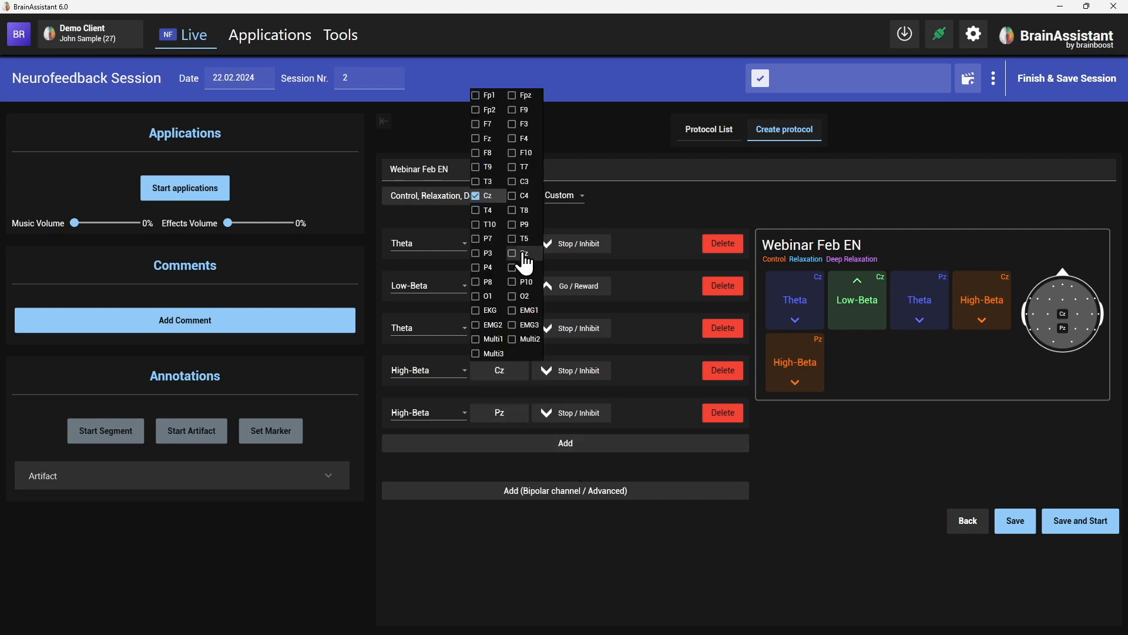
{"action": "left_click", "coordinate": [541, 466]}
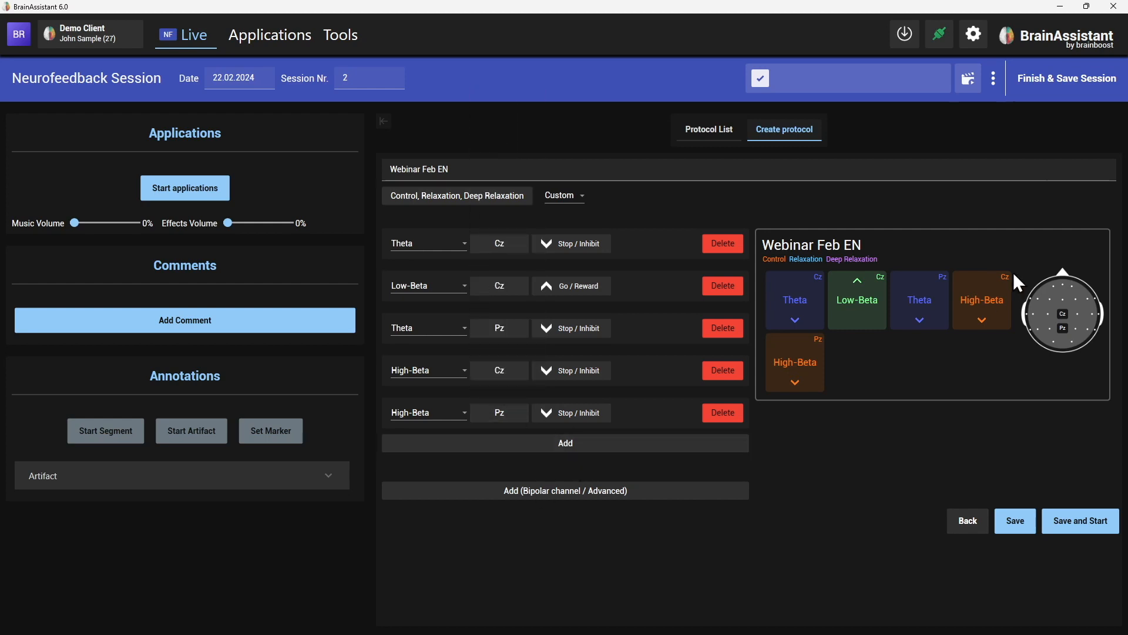
Add an Alpha band at Pz set to Go / Reward.
{"action": "left_click", "coordinate": [548, 445]}
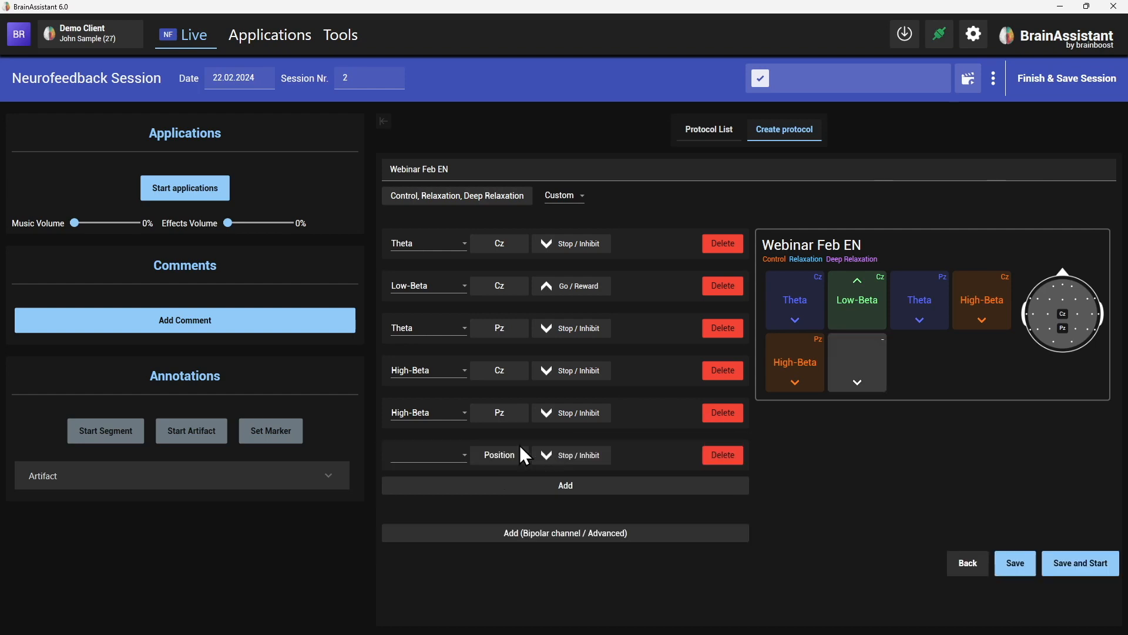
{"action": "left_click", "coordinate": [456, 456]}
{"action": "scroll", "coordinate": [448, 405], "scroll_direction": "down", "scroll_amount": 1}
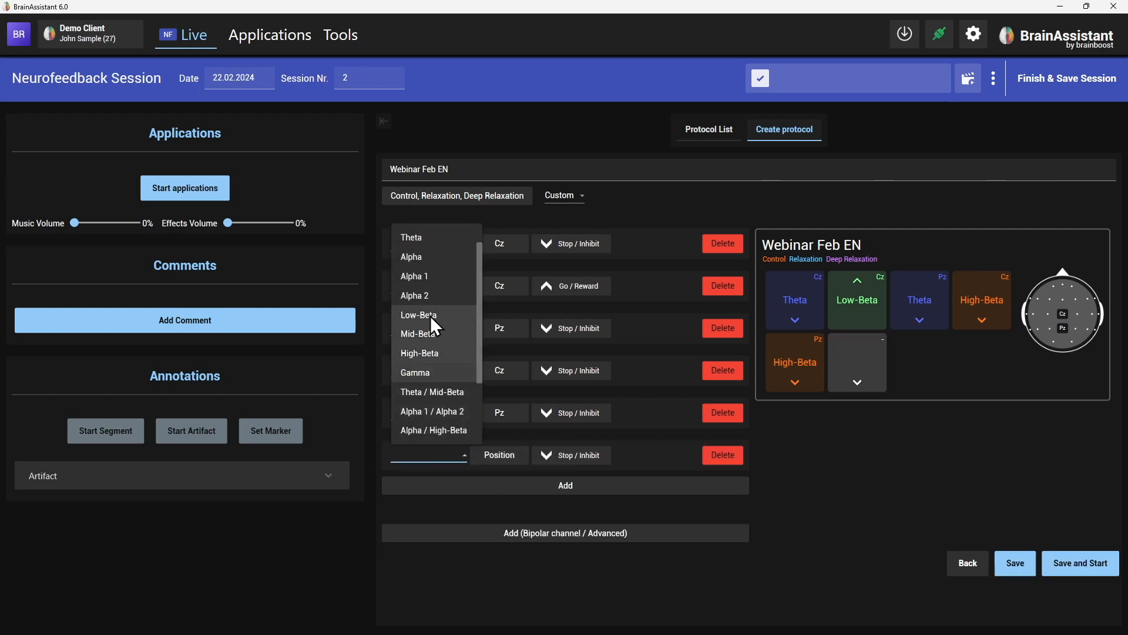
{"action": "left_click", "coordinate": [437, 259]}
{"action": "left_click", "coordinate": [501, 456]}
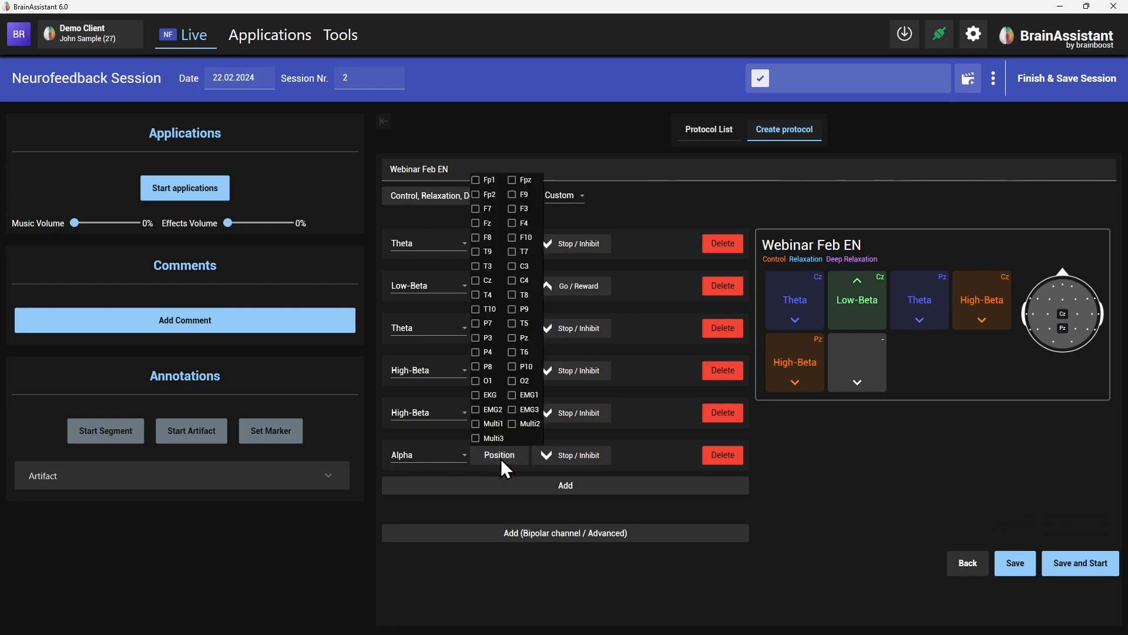
{"action": "left_click", "coordinate": [527, 339]}
{"action": "left_click", "coordinate": [589, 461]}
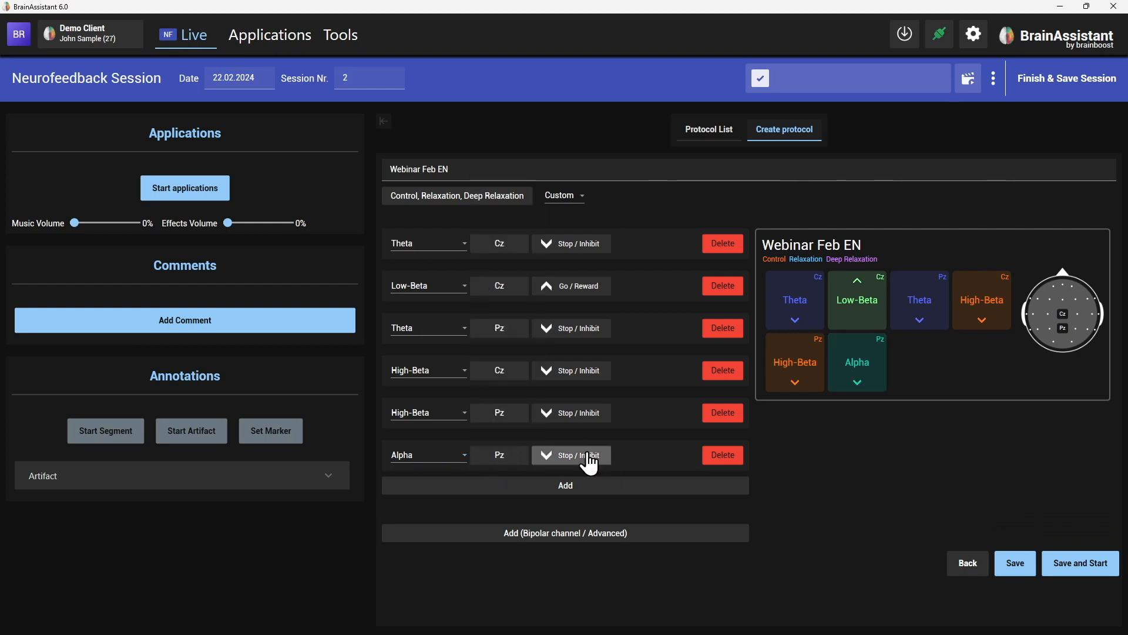
{"action": "left_click", "coordinate": [589, 461]}
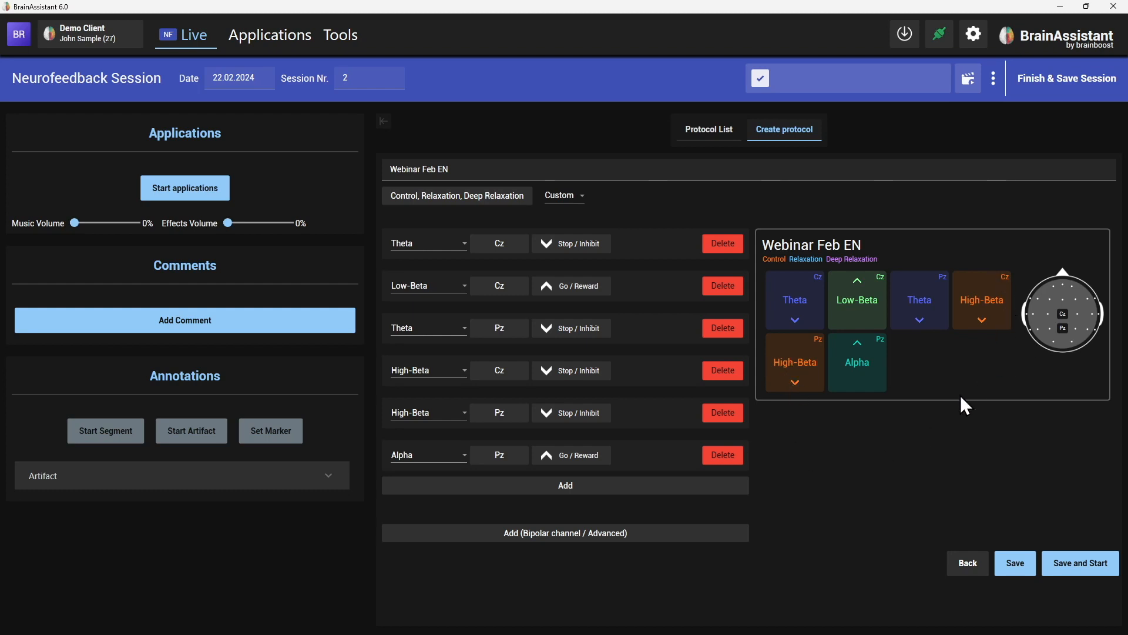
Add Pz back to the Cz High-Beta band and delete the separate High-Beta Pz band.
{"action": "left_click", "coordinate": [500, 370]}
{"action": "left_click", "coordinate": [512, 253]}
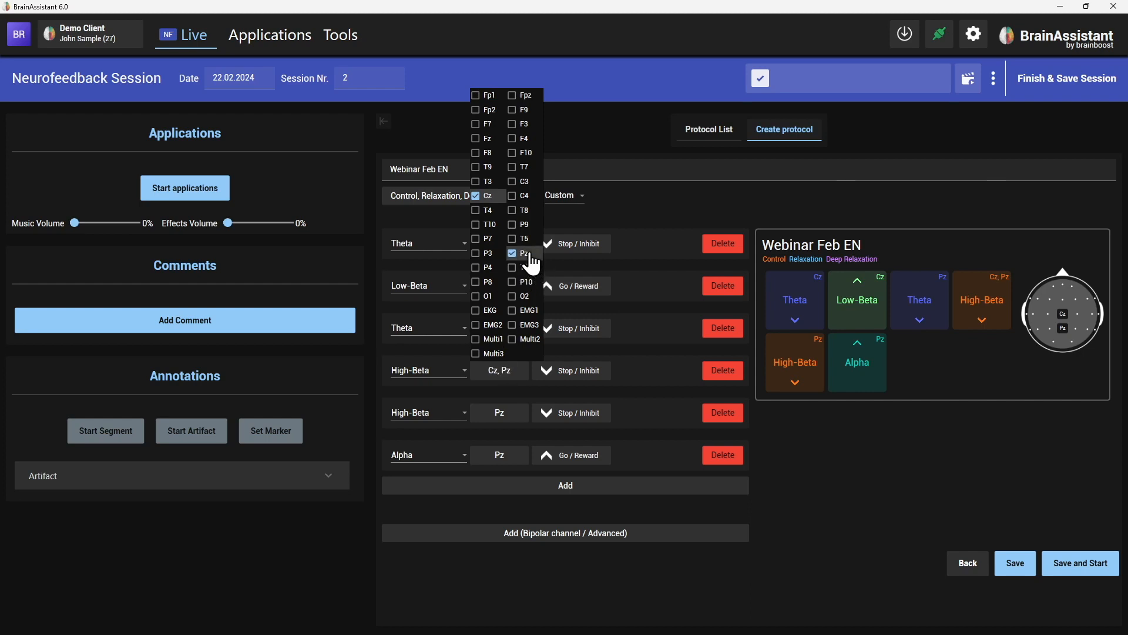
{"action": "left_click", "coordinate": [644, 453]}
{"action": "left_click", "coordinate": [720, 414]}
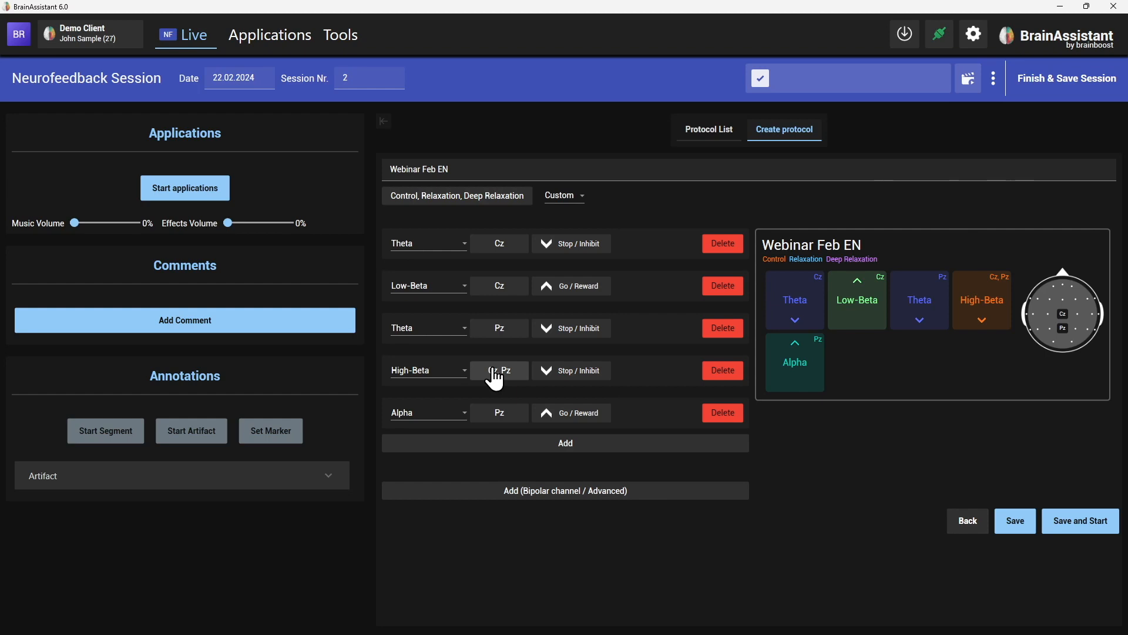
Briefly add P7 and T7 to the High-Beta band, then remove them again.
{"action": "left_click", "coordinate": [498, 372]}
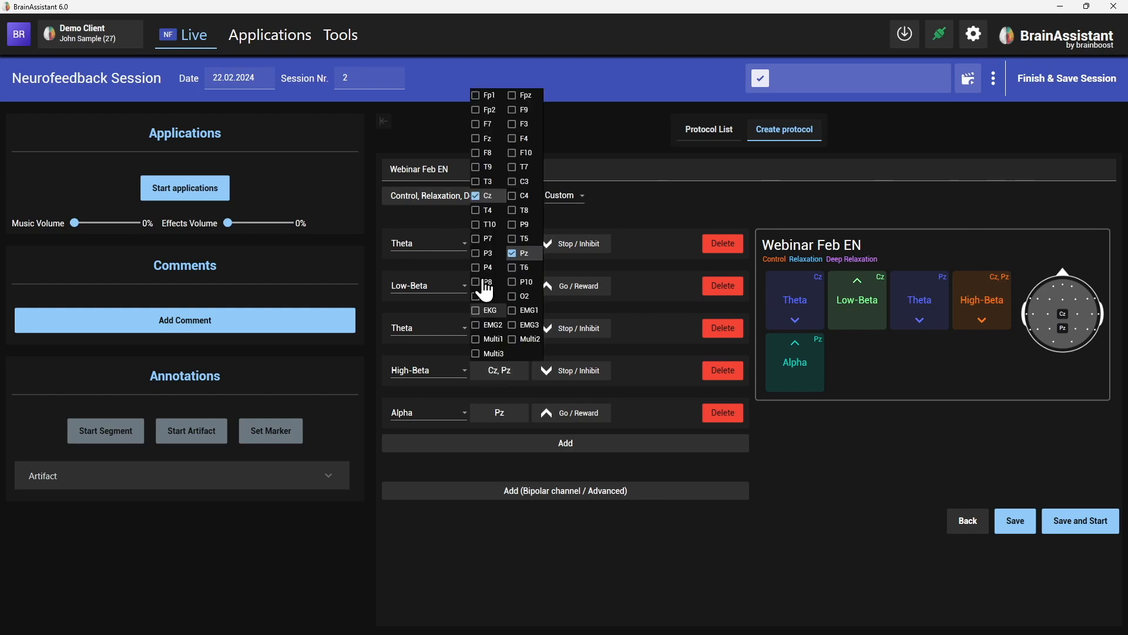
{"action": "left_click", "coordinate": [476, 239]}
{"action": "left_click", "coordinate": [531, 168]}
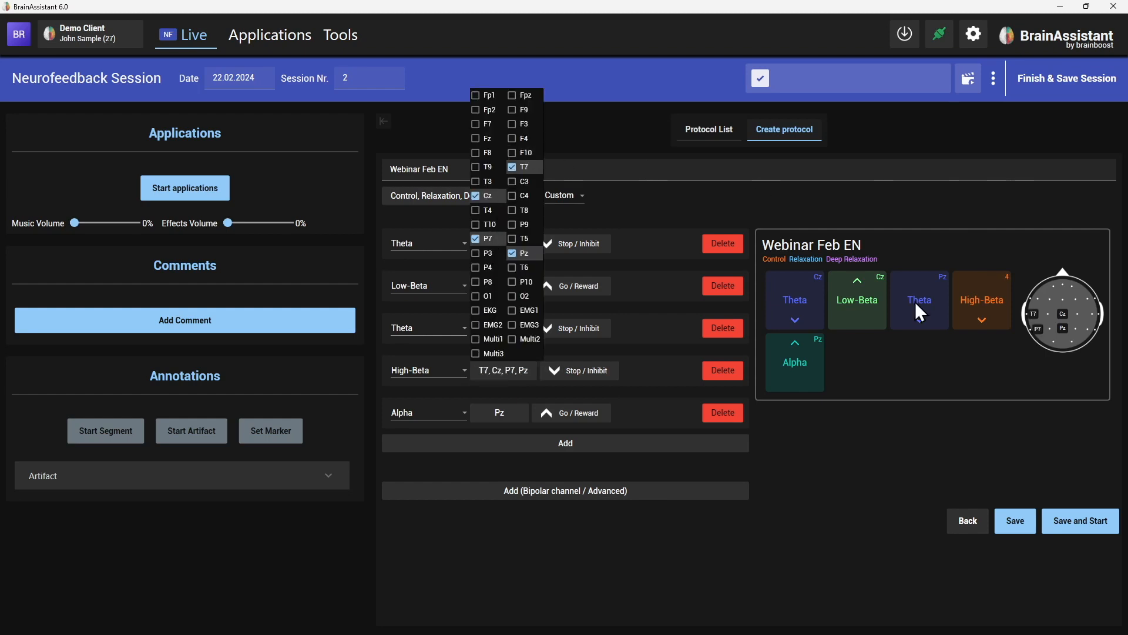
{"action": "left_click", "coordinate": [944, 421]}
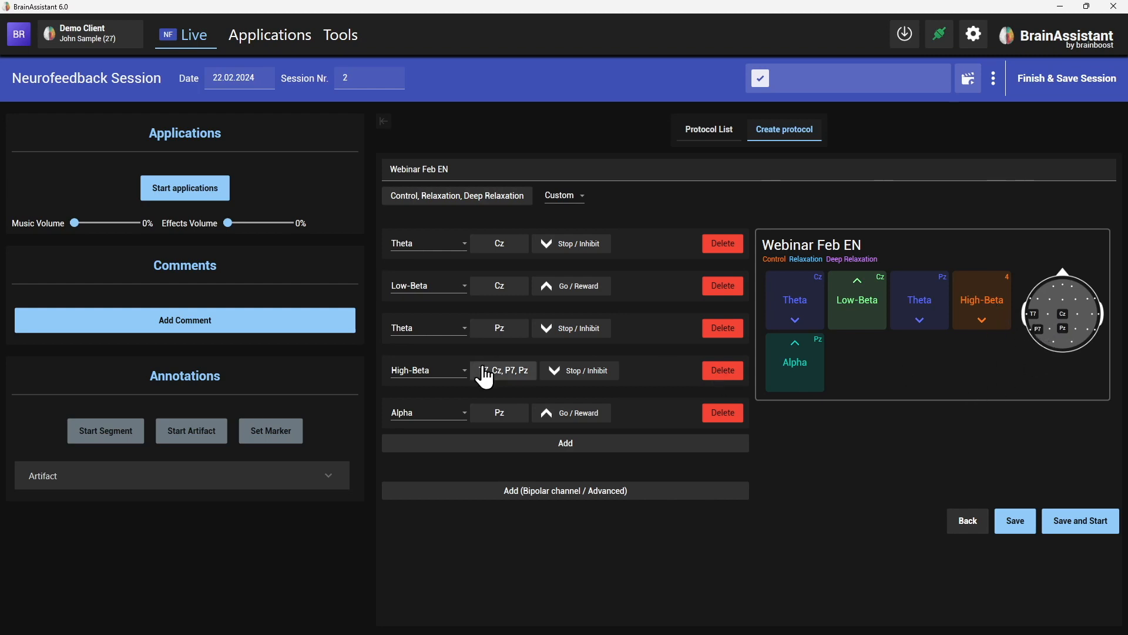
{"action": "left_click", "coordinate": [502, 374]}
{"action": "left_click", "coordinate": [531, 167]}
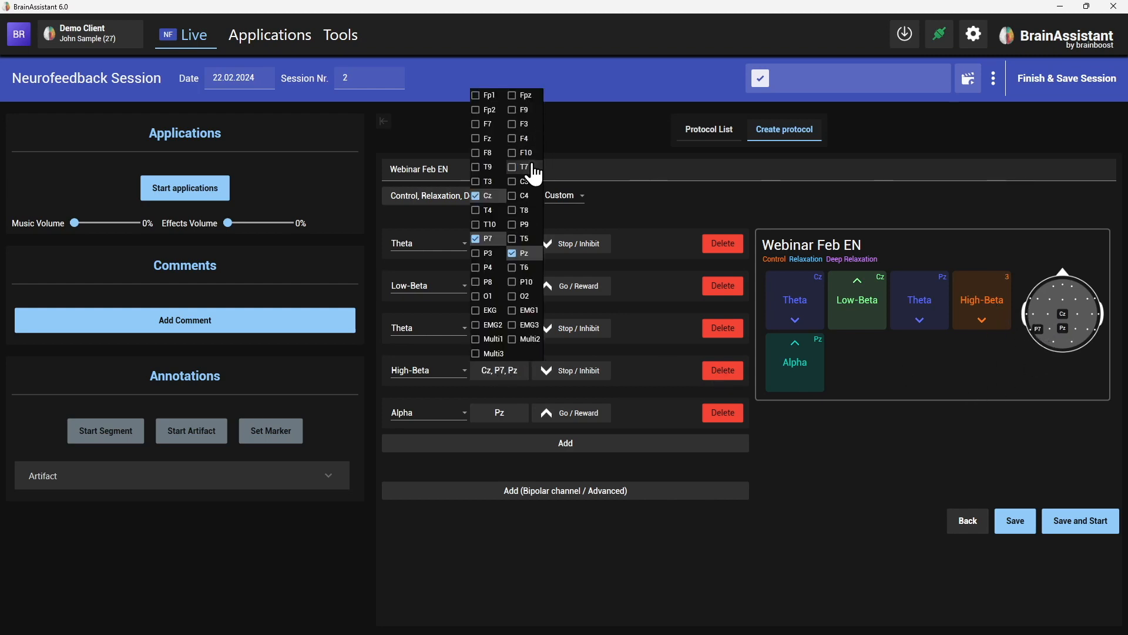
{"action": "left_click", "coordinate": [485, 239]}
{"action": "left_click", "coordinate": [870, 515]}
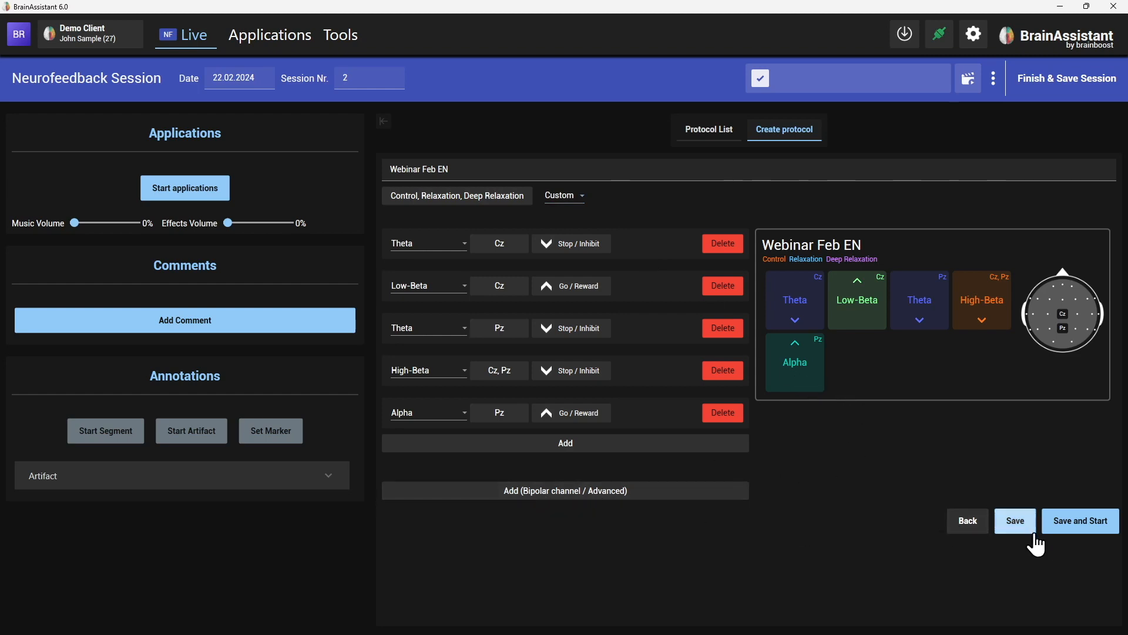
Save Webinar Feb EN and select its card under Custom Protocols.
{"action": "left_click", "coordinate": [1015, 524]}
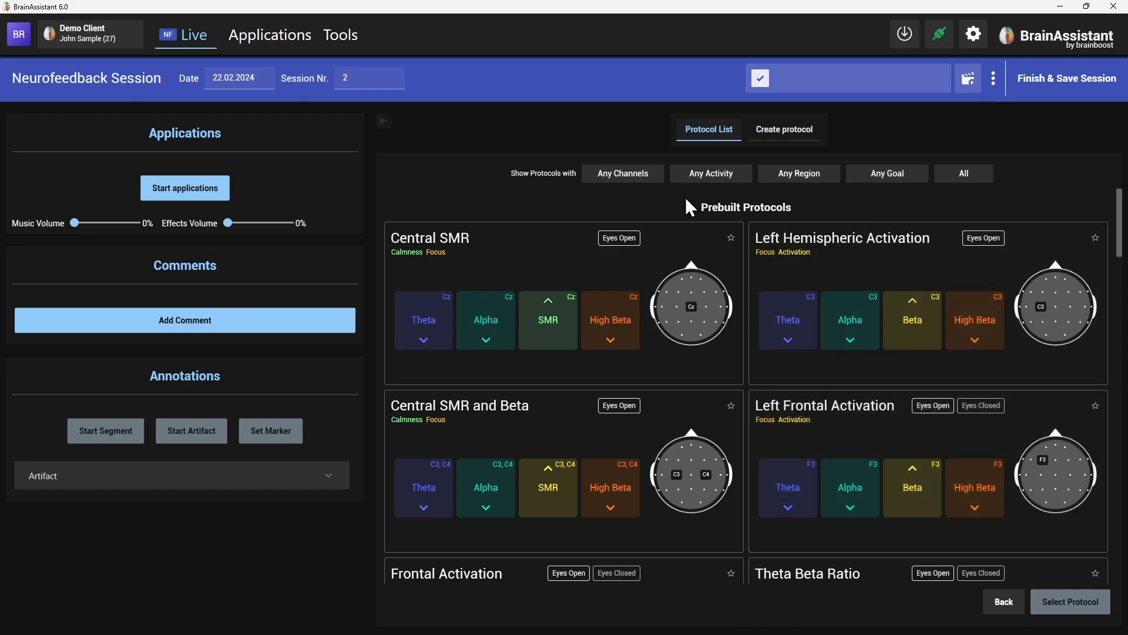
{"action": "left_click_drag", "start_coordinate": [1121, 221], "coordinate": [1123, 577]}
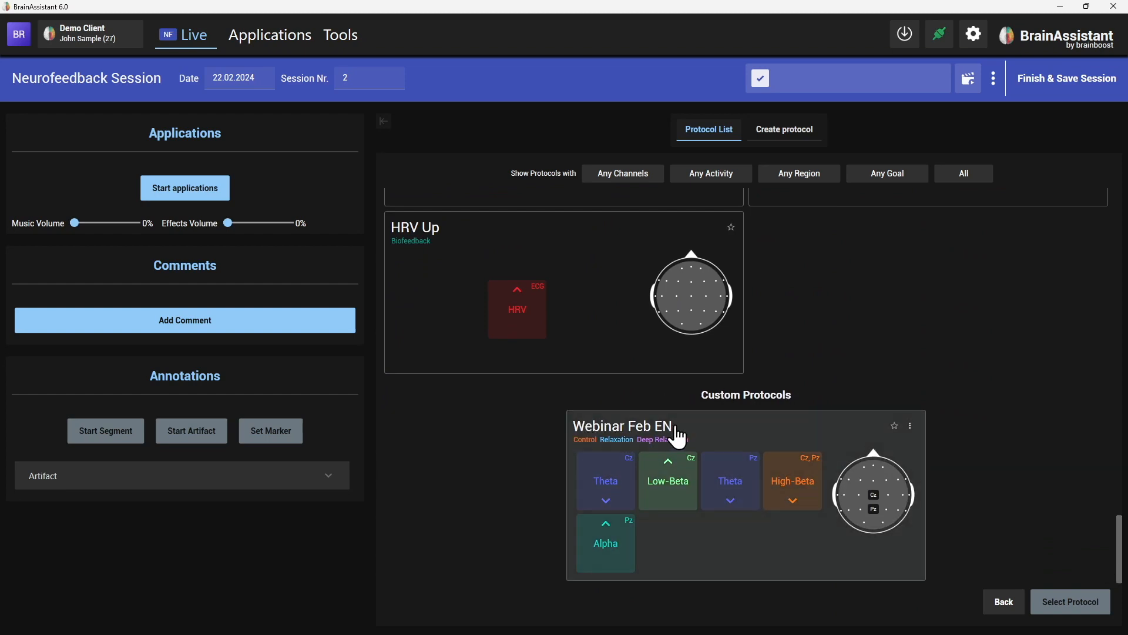
{"action": "left_click", "coordinate": [687, 507]}
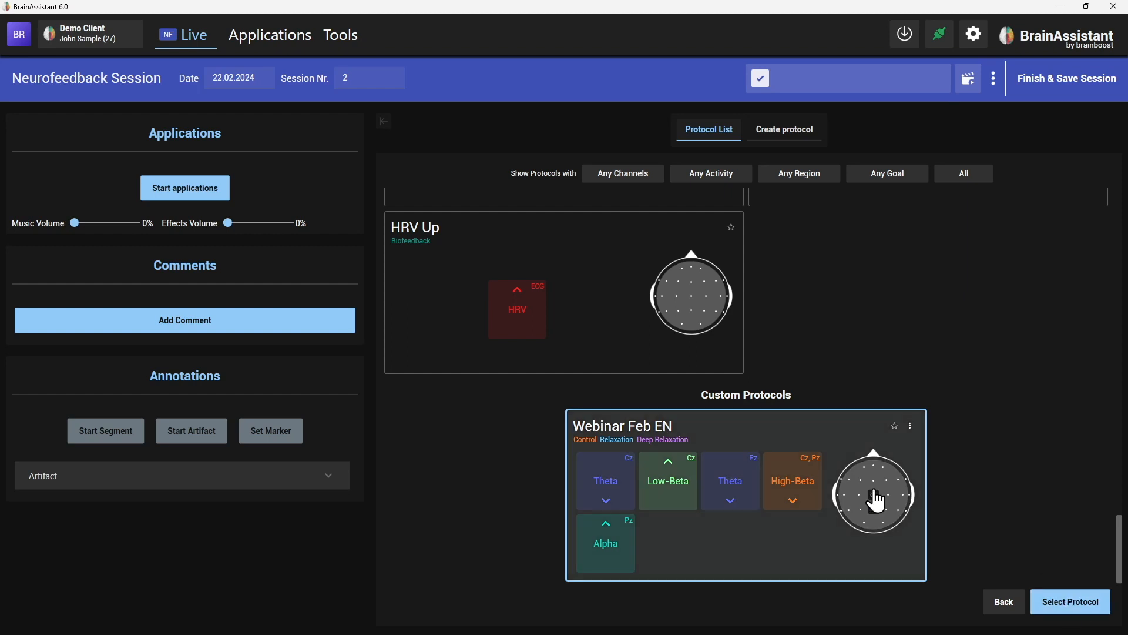
{"action": "left_click", "coordinate": [1089, 604]}
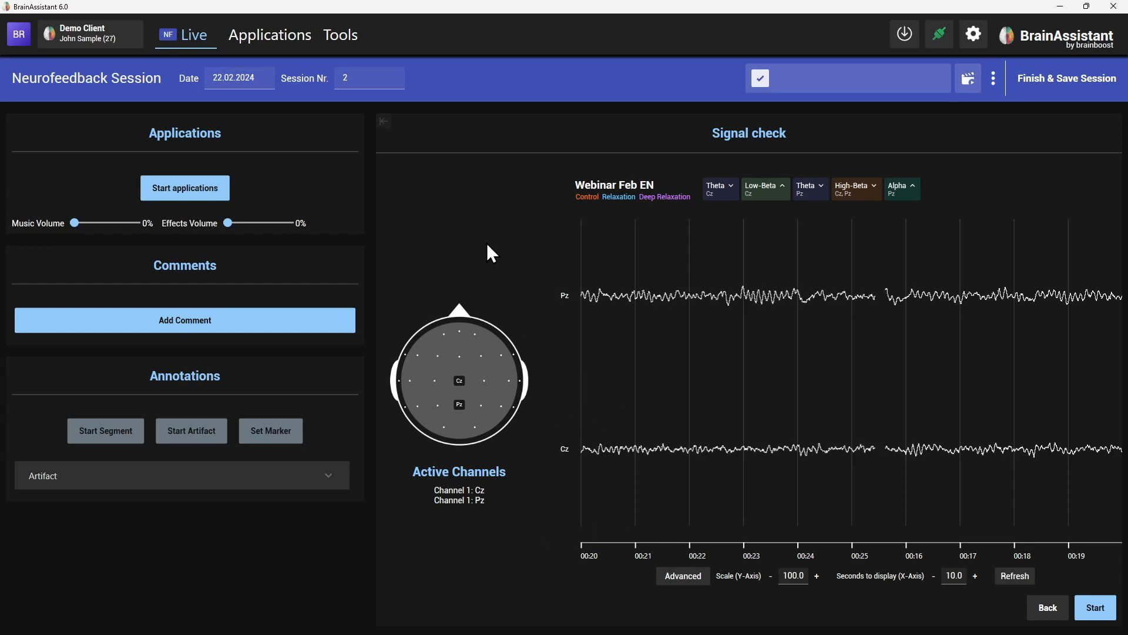
{"action": "left_click", "coordinate": [570, 302]}
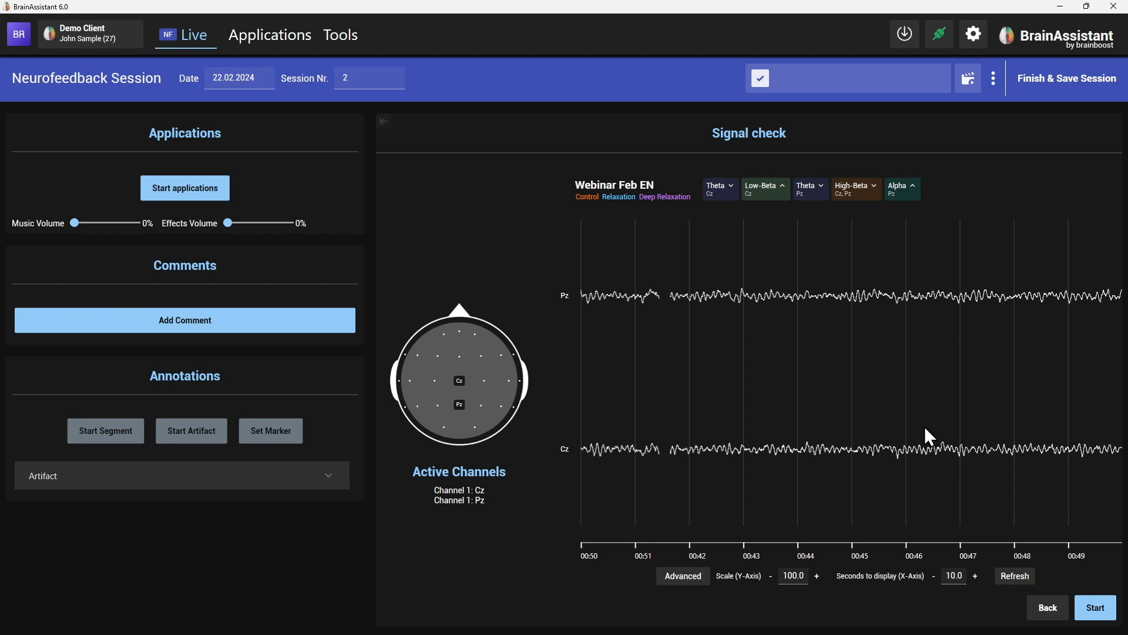
Go back to the protocol list and star Central SMR and Beta as a favorite.
{"action": "left_click", "coordinate": [1048, 612]}
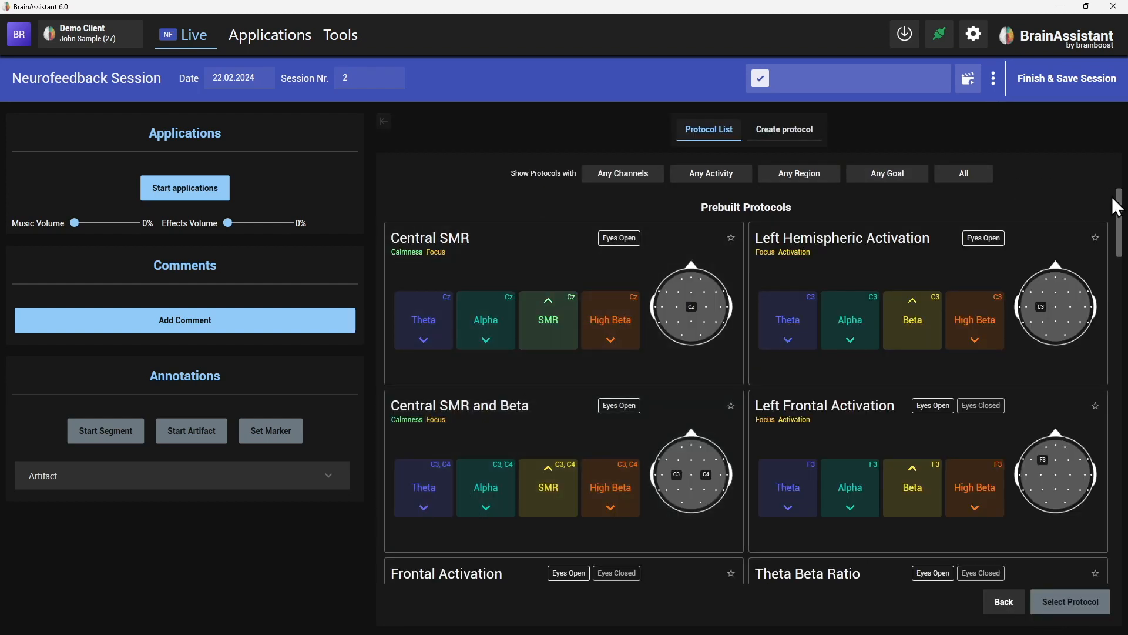
{"action": "left_click_drag", "start_coordinate": [1123, 208], "coordinate": [1120, 536]}
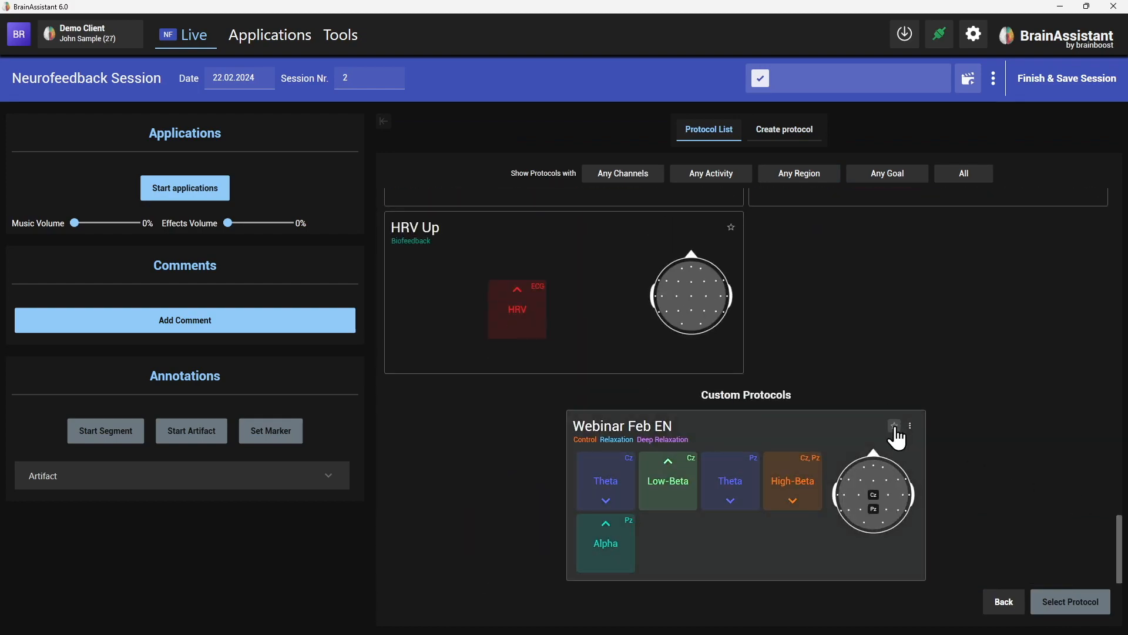
{"action": "scroll", "coordinate": [897, 429], "scroll_direction": "up", "scroll_amount": 3}
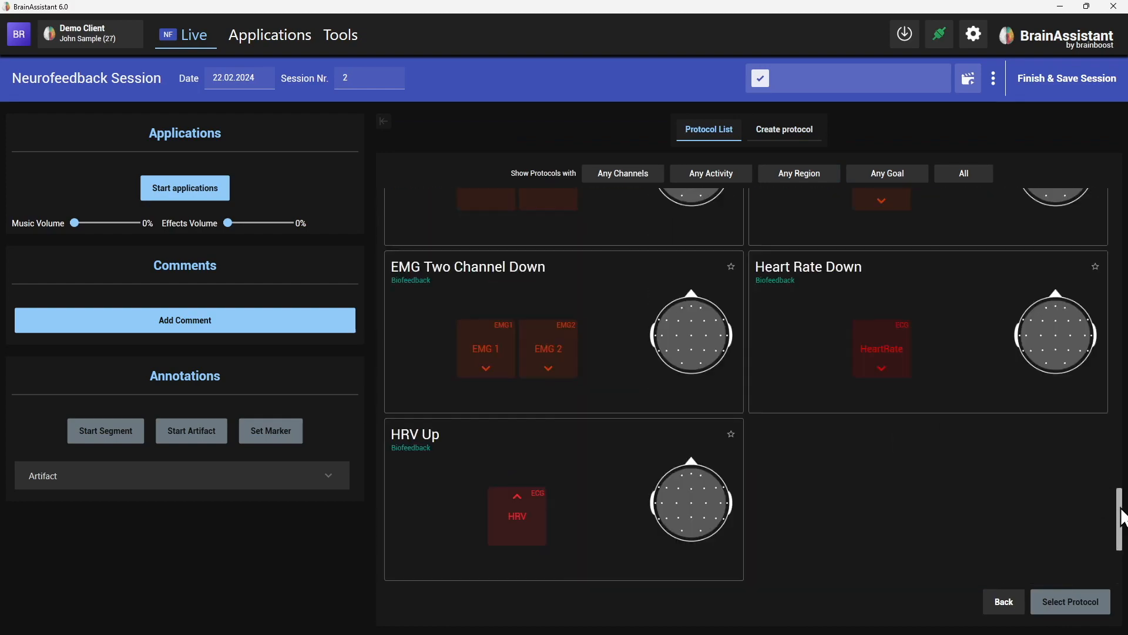
{"action": "left_click_drag", "start_coordinate": [1121, 517], "coordinate": [1121, 206]}
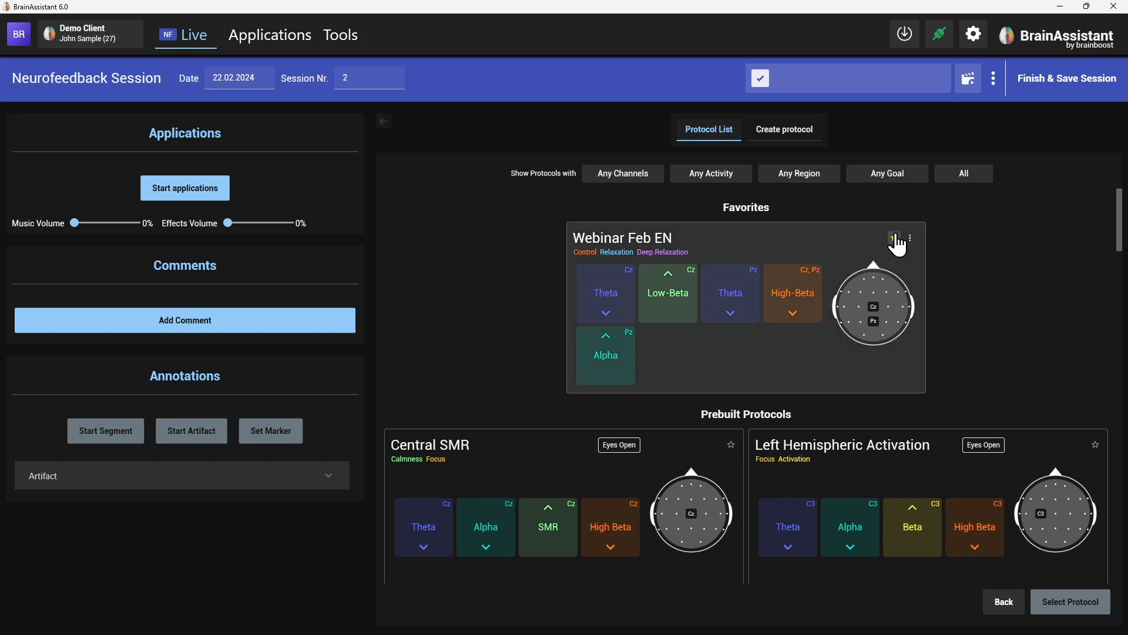
{"action": "scroll", "coordinate": [985, 370], "scroll_direction": "down", "scroll_amount": 1}
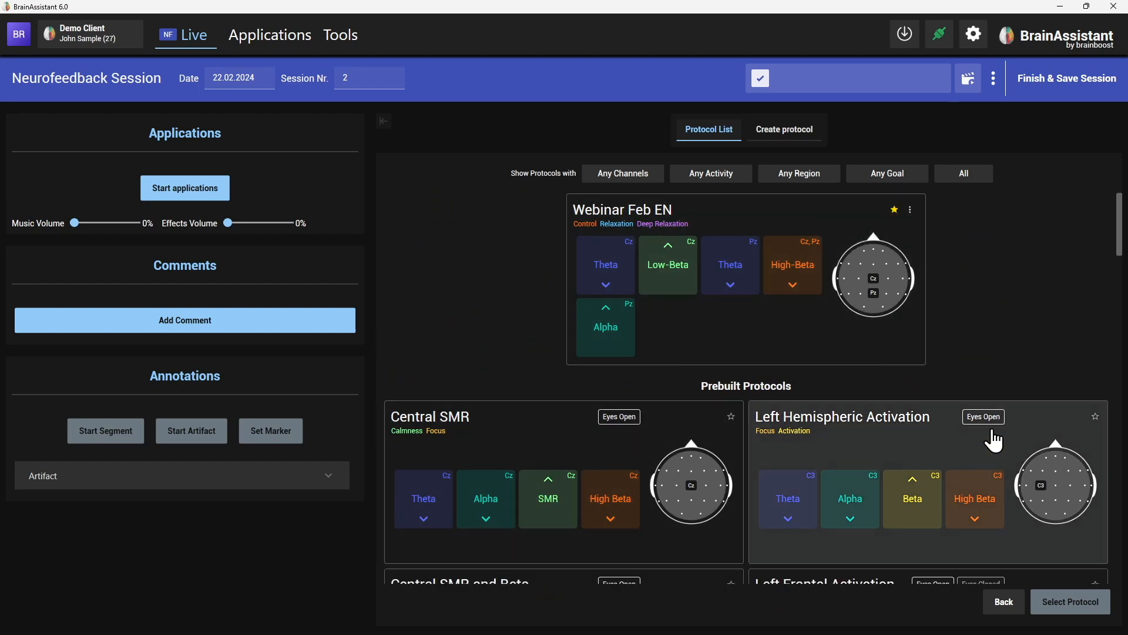
{"action": "scroll", "coordinate": [785, 471], "scroll_direction": "down", "scroll_amount": 3}
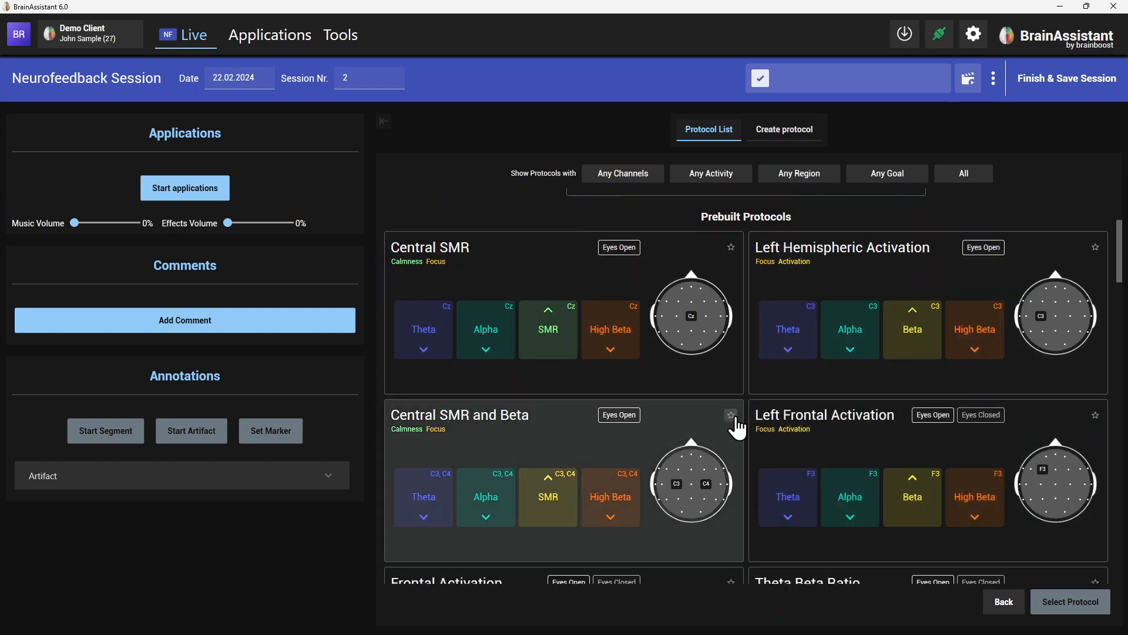
{"action": "left_click", "coordinate": [731, 415]}
Unstar Central SMR and Beta and Webinar Feb EN so no favorites remain.
{"action": "scroll", "coordinate": [958, 368], "scroll_direction": "up", "scroll_amount": 1}
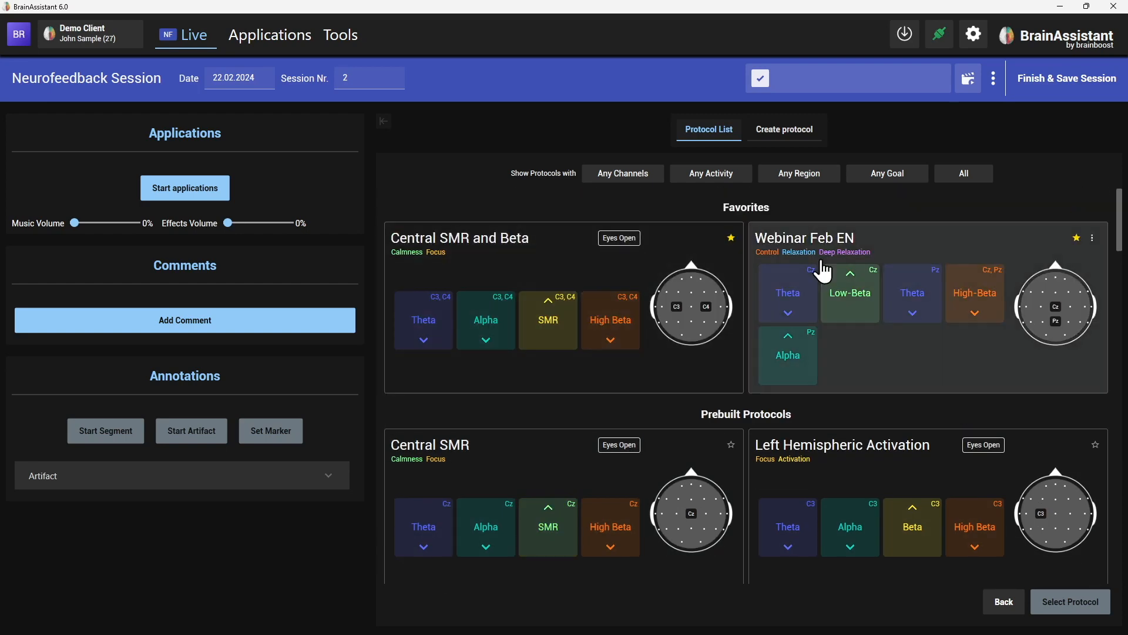
{"action": "scroll", "coordinate": [743, 440], "scroll_direction": "down", "scroll_amount": 5}
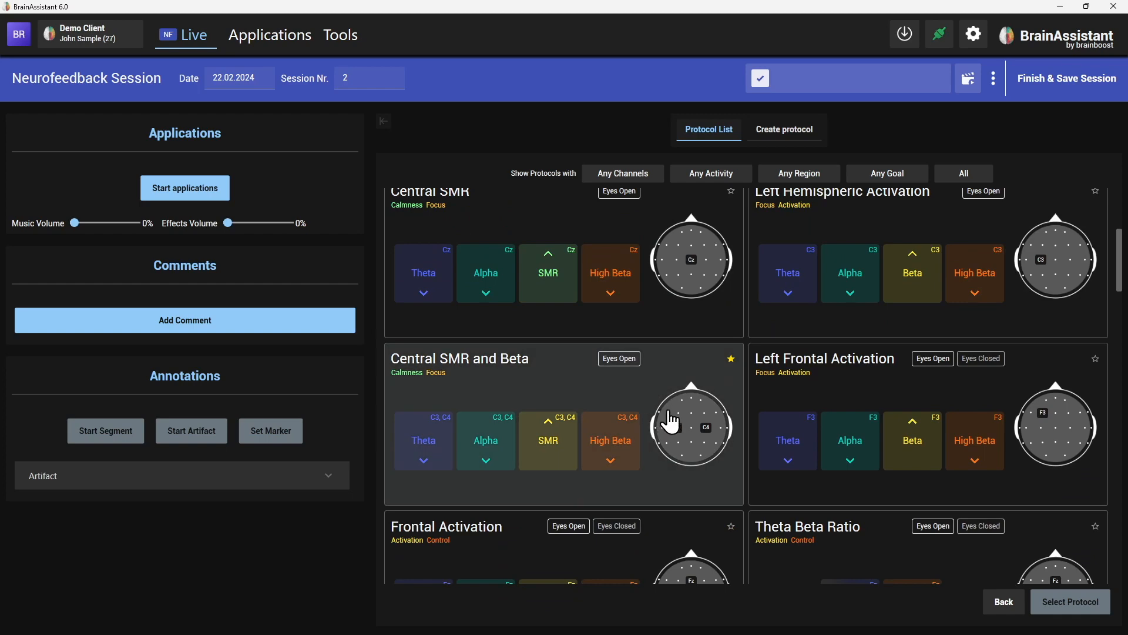
{"action": "scroll", "coordinate": [678, 446], "scroll_direction": "up", "scroll_amount": 5}
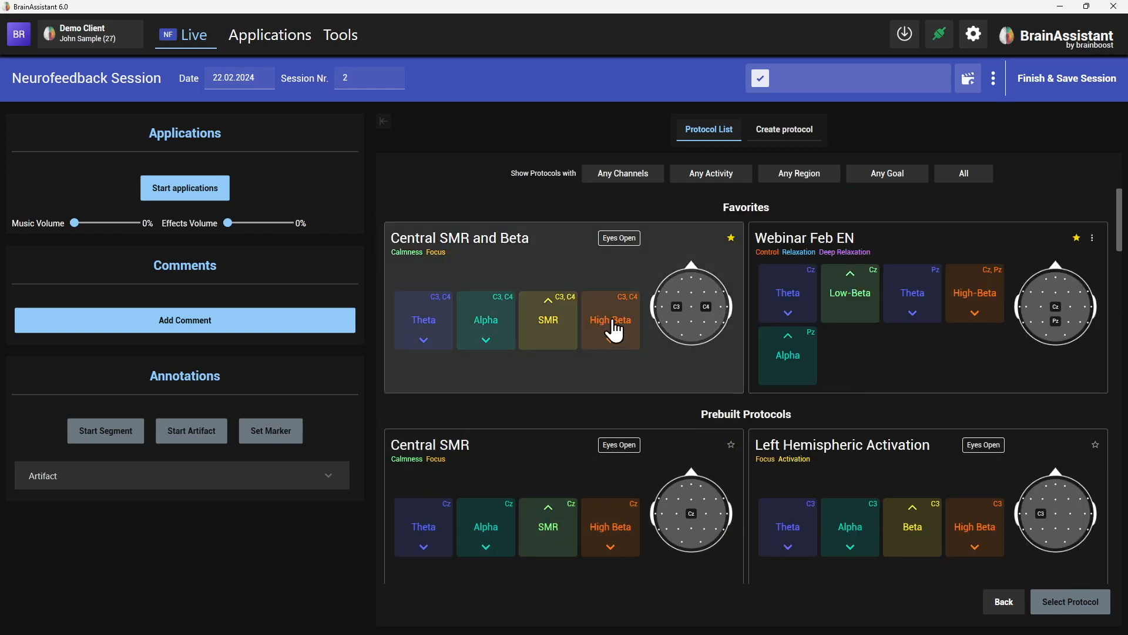
{"action": "left_click", "coordinate": [731, 238]}
{"action": "left_click", "coordinate": [897, 239]}
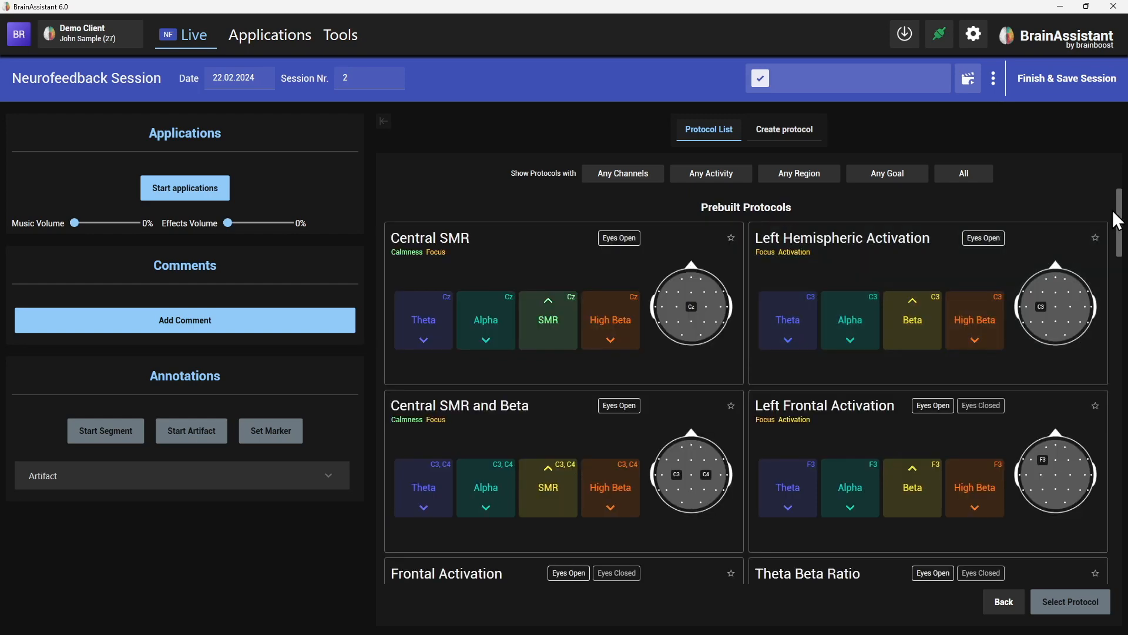
{"action": "left_click_drag", "start_coordinate": [1119, 230], "coordinate": [1123, 563]}
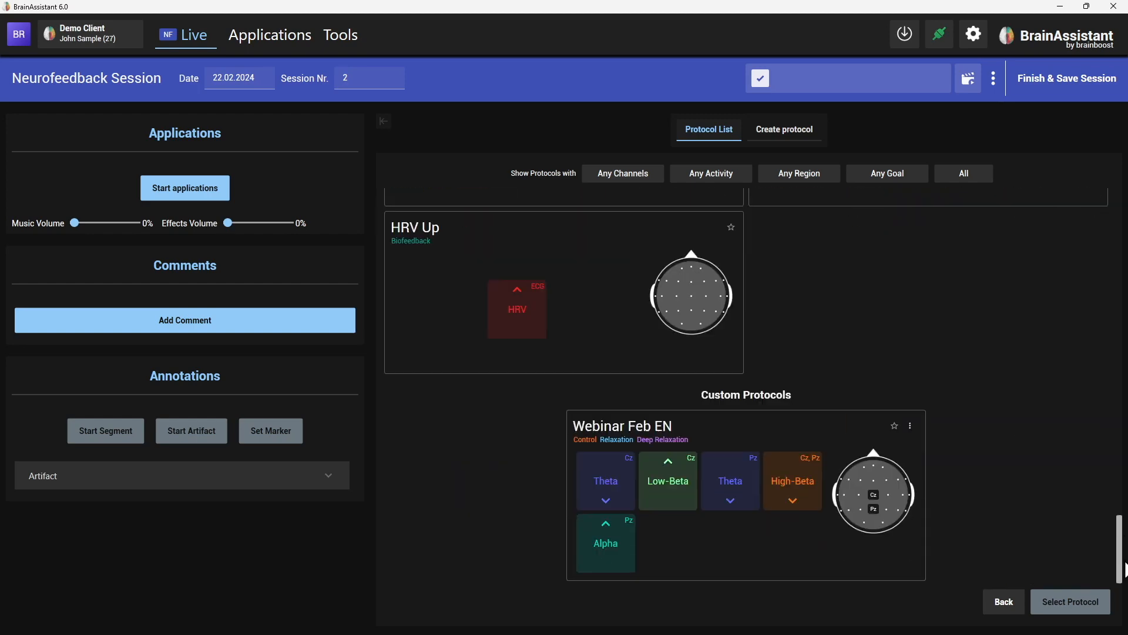
{"action": "left_click", "coordinate": [911, 426]}
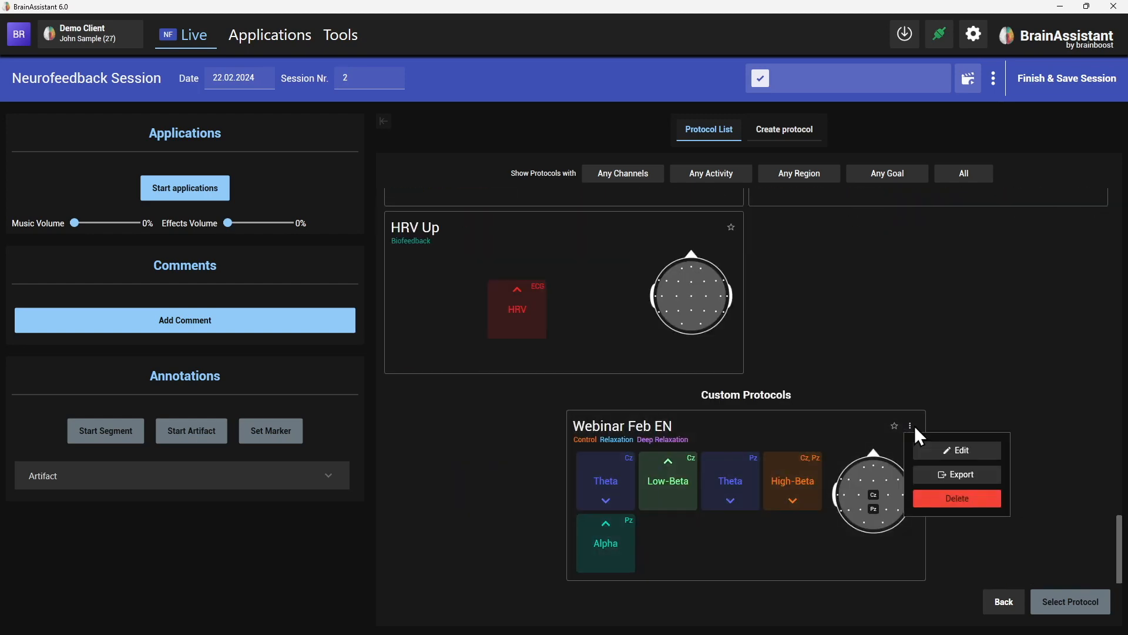
{"action": "left_click", "coordinate": [956, 451]}
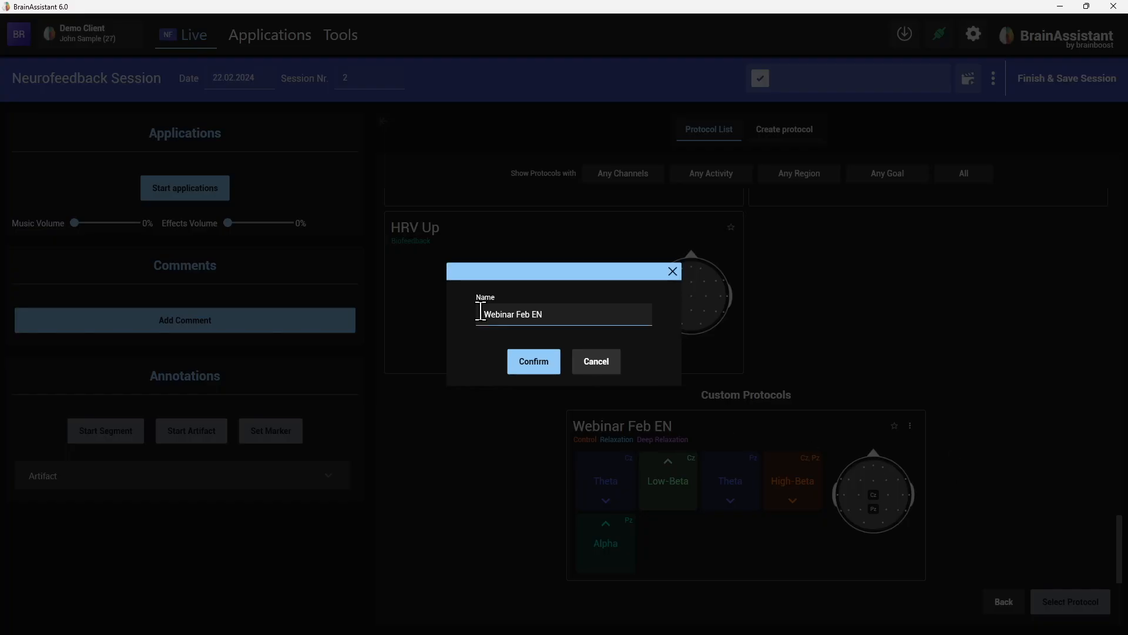
{"action": "left_click", "coordinate": [673, 271]}
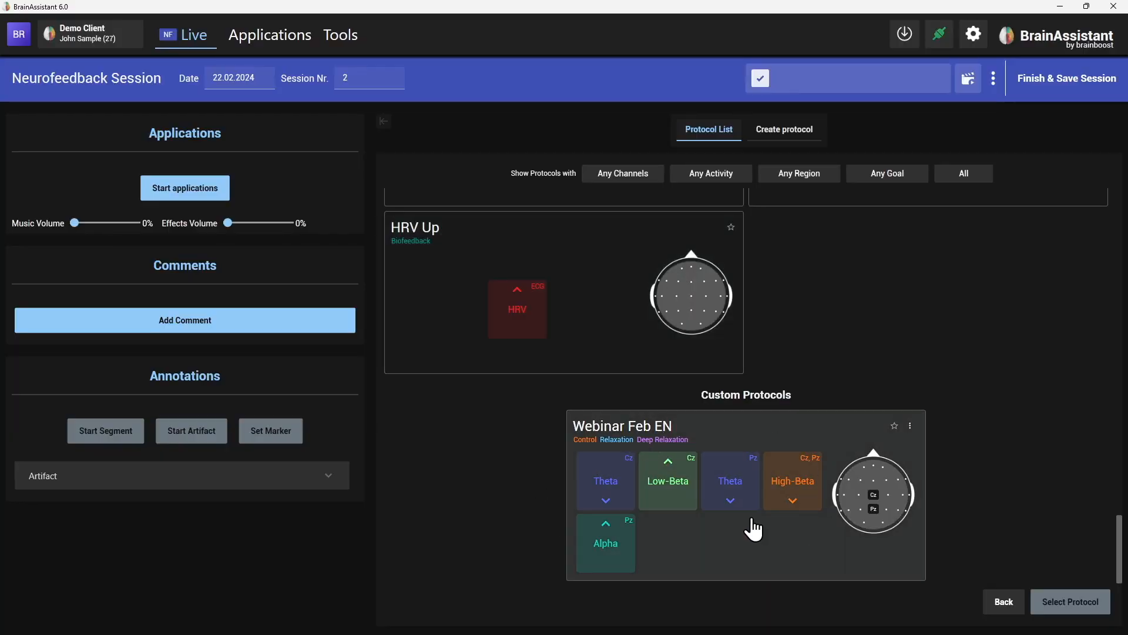
{"action": "left_click", "coordinate": [910, 427]}
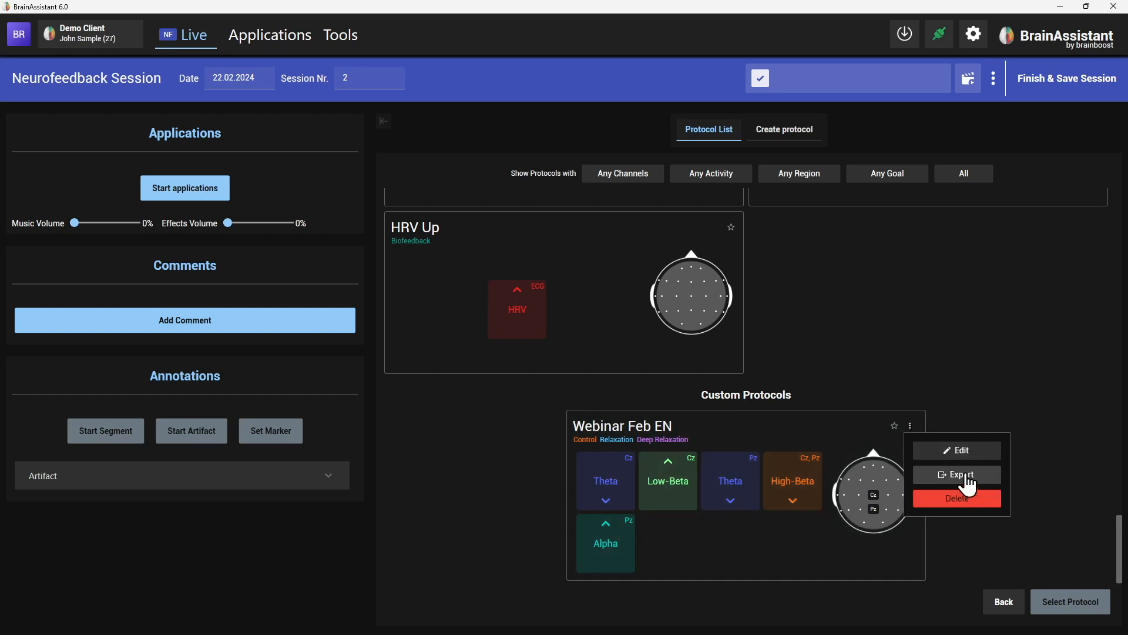
{"action": "left_click", "coordinate": [992, 382]}
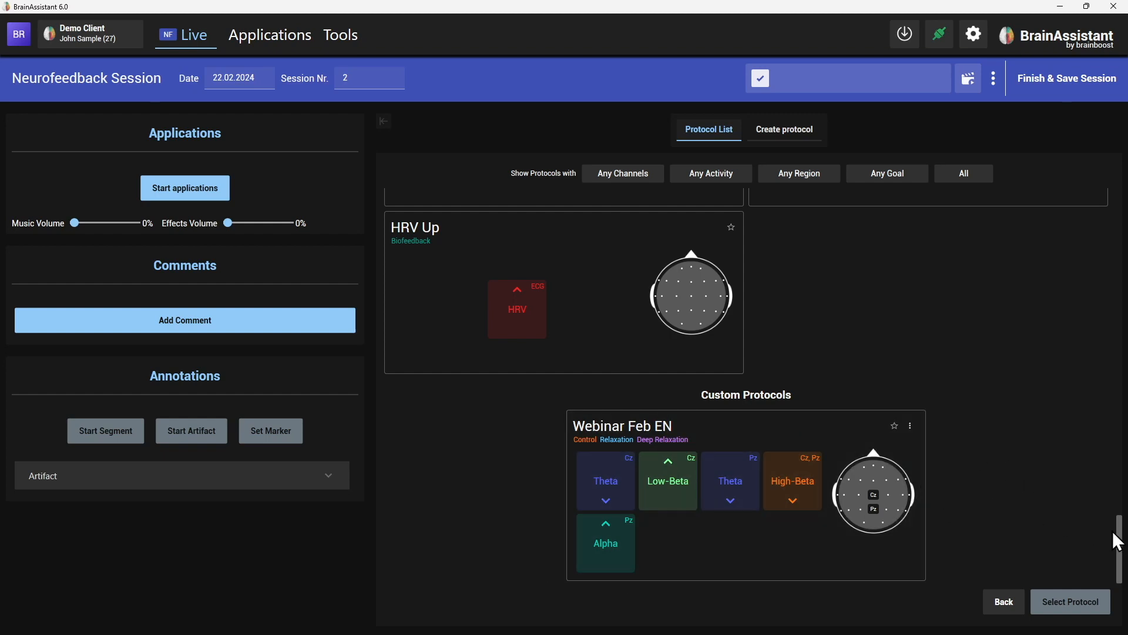
{"action": "left_click_drag", "start_coordinate": [1118, 546], "coordinate": [1113, 62]}
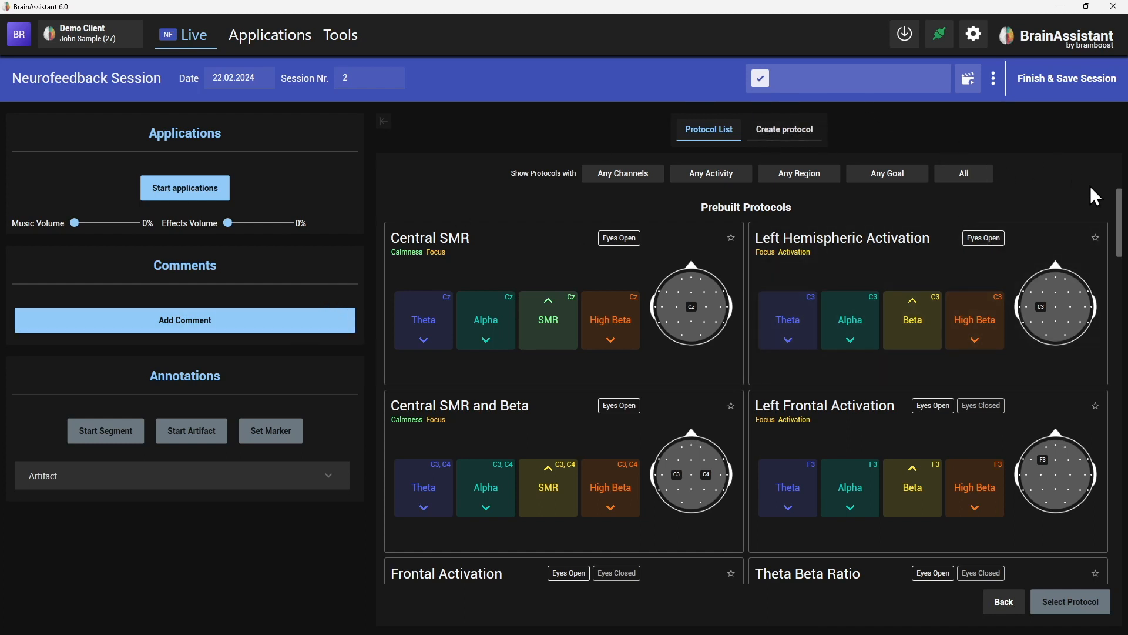
{"action": "left_click_drag", "start_coordinate": [1124, 213], "coordinate": [1106, 548]}
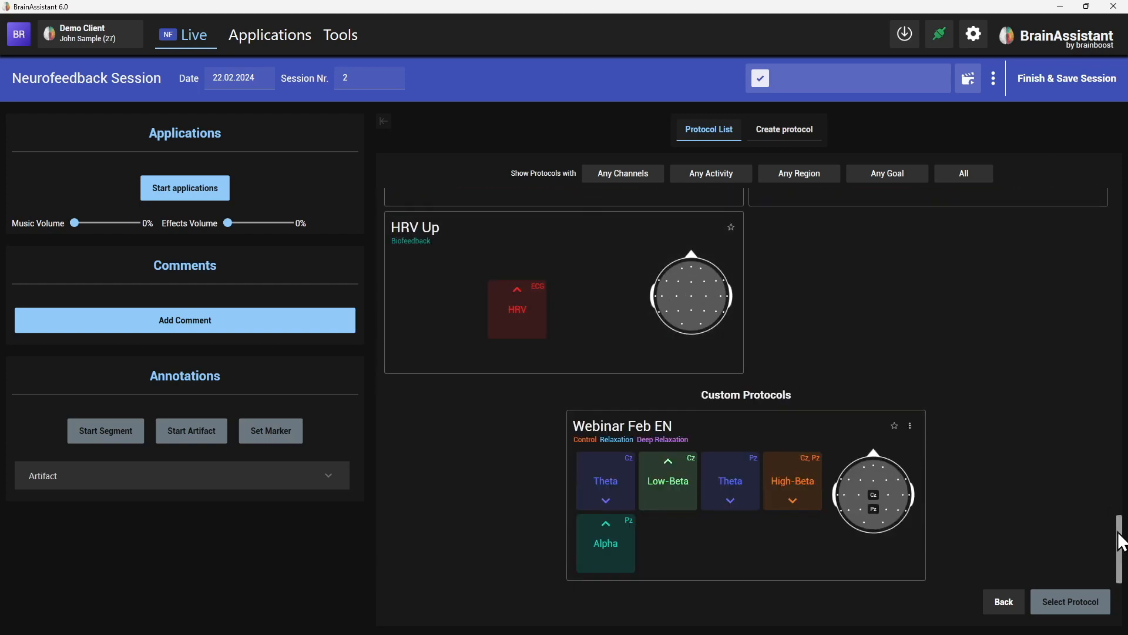
{"action": "left_click_drag", "start_coordinate": [1121, 541], "coordinate": [1119, 144]}
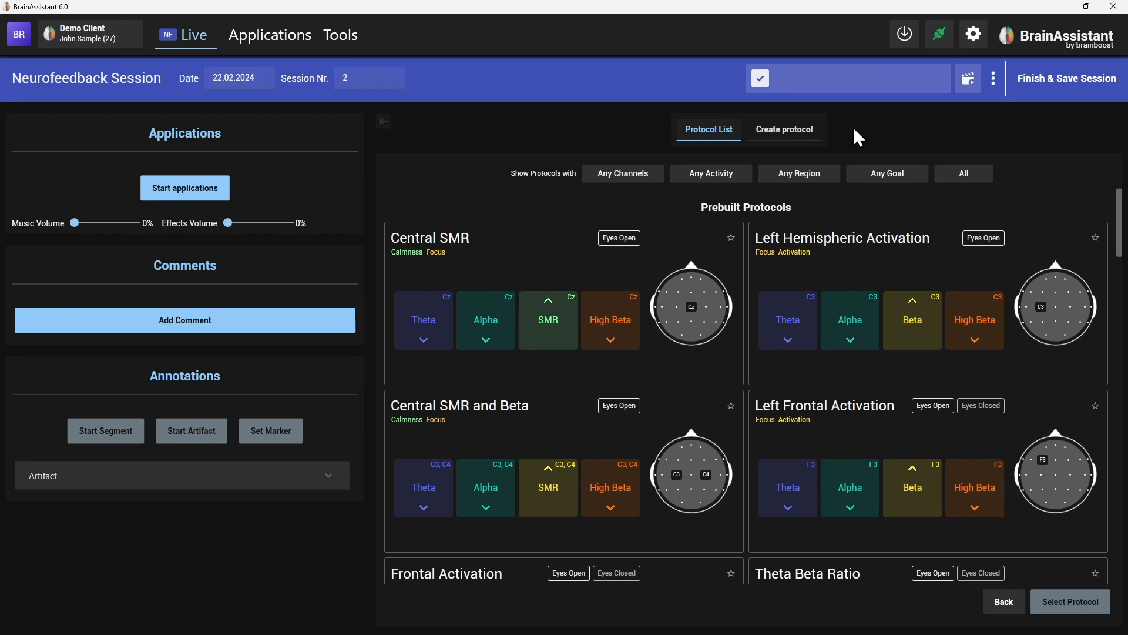
Start a new protocol and enter the name Webinar HRV EN.
{"action": "left_click", "coordinate": [805, 130]}
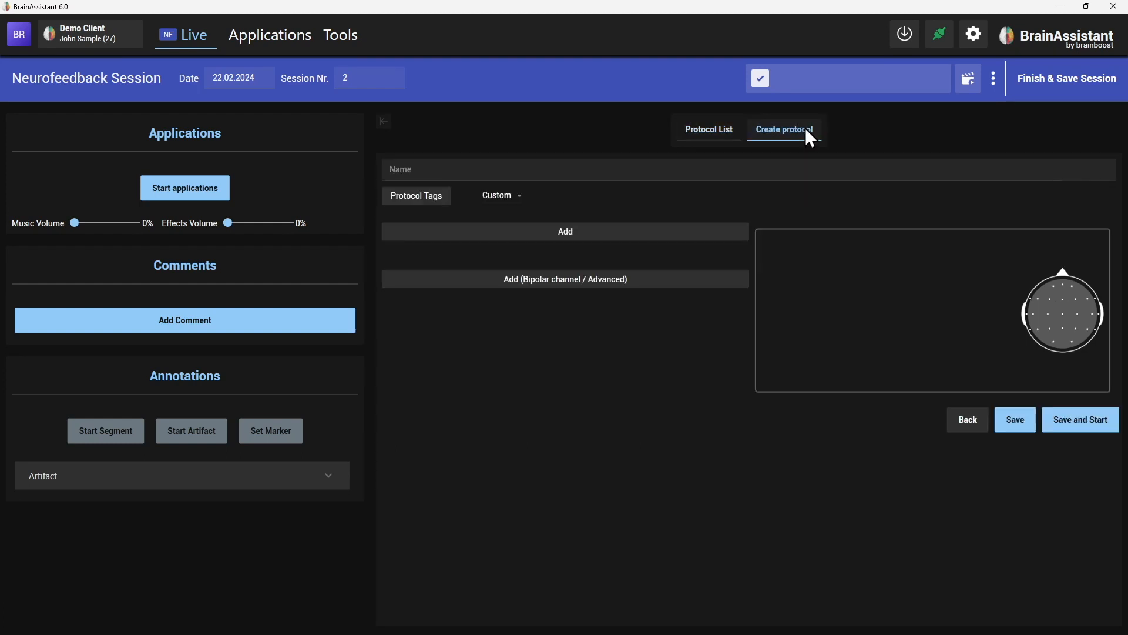
{"action": "left_click", "coordinate": [462, 170]}
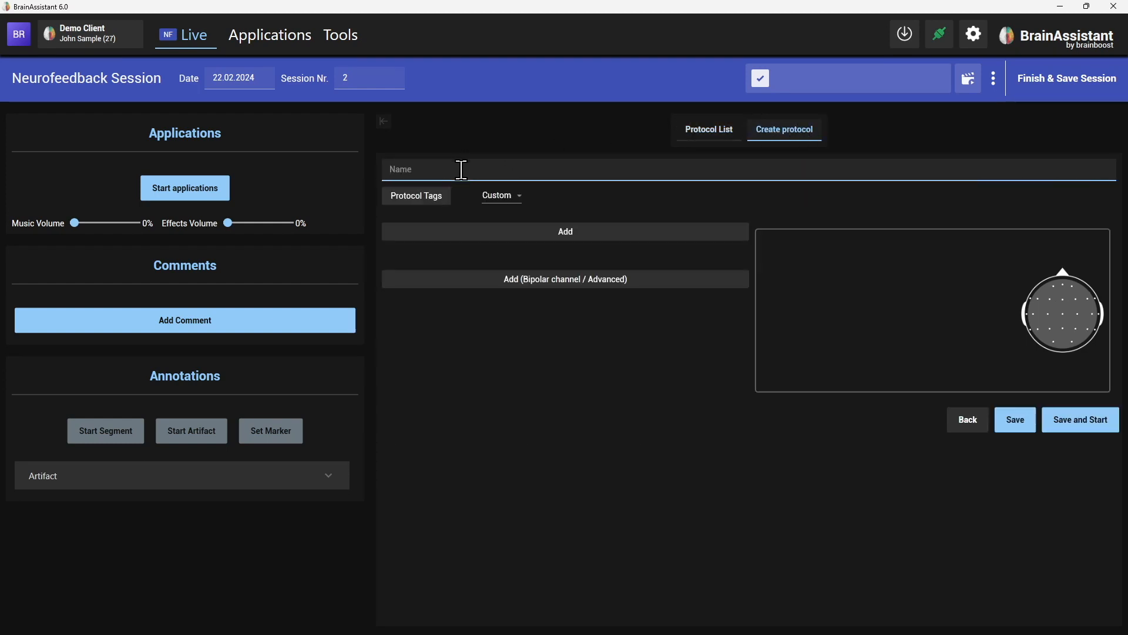
{"action": "type", "text": "Webinar HRV EN"}
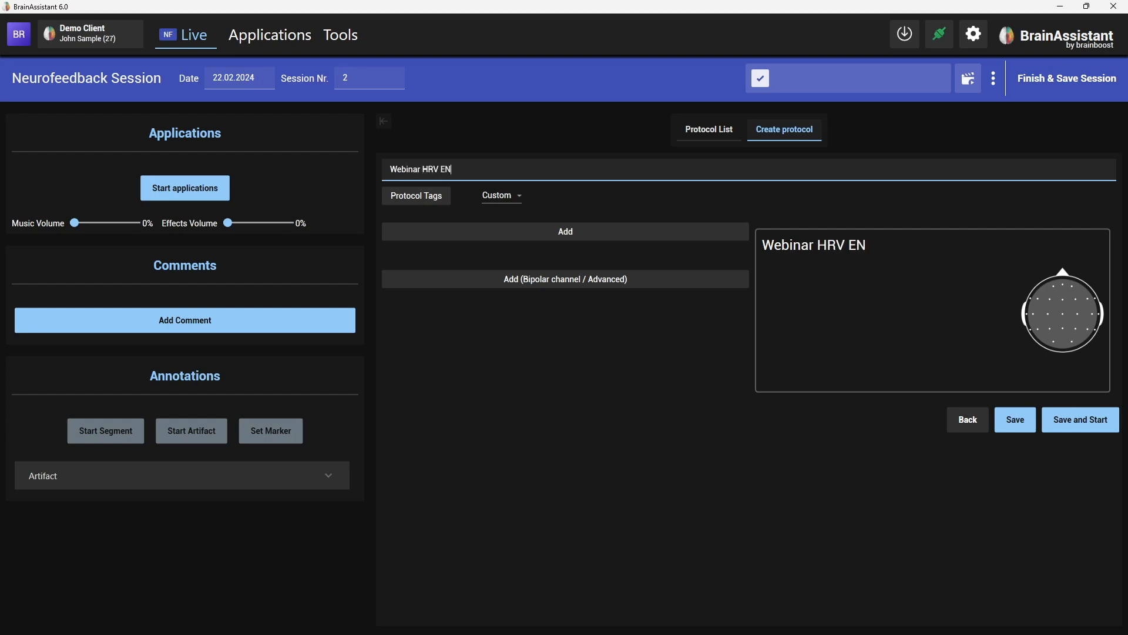
Add an HRV channel on EKG and switch it to Go / Reward.
{"action": "left_click", "coordinate": [444, 232]}
{"action": "left_click", "coordinate": [426, 244]}
{"action": "scroll", "coordinate": [447, 347], "scroll_direction": "down", "scroll_amount": 1}
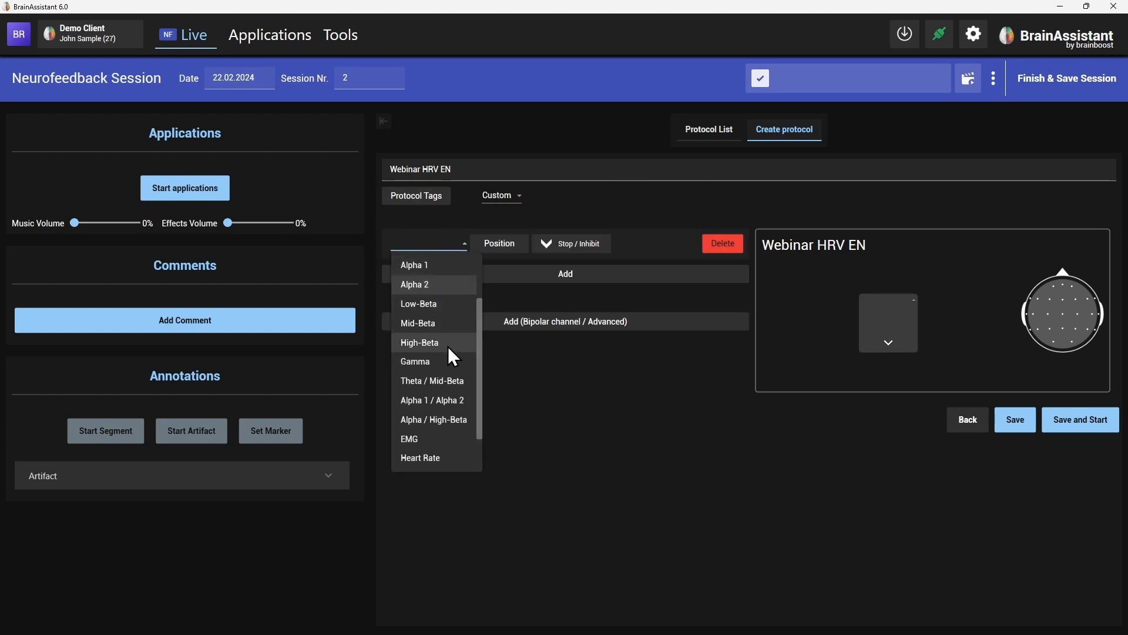
{"action": "scroll", "coordinate": [427, 436], "scroll_direction": "down", "scroll_amount": 1}
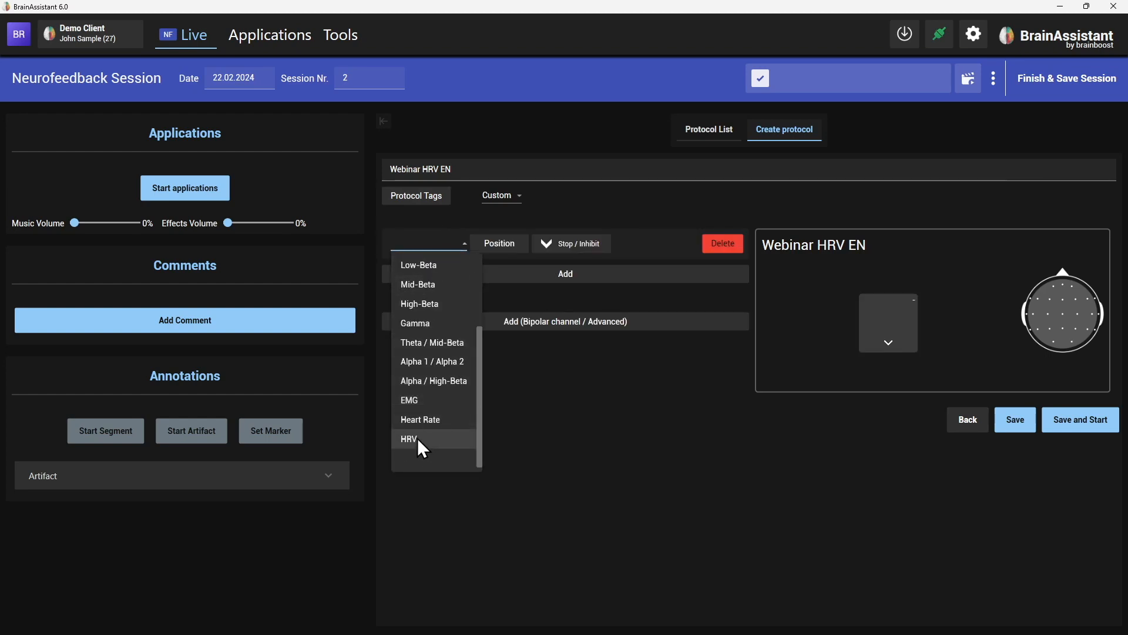
{"action": "left_click", "coordinate": [415, 438]}
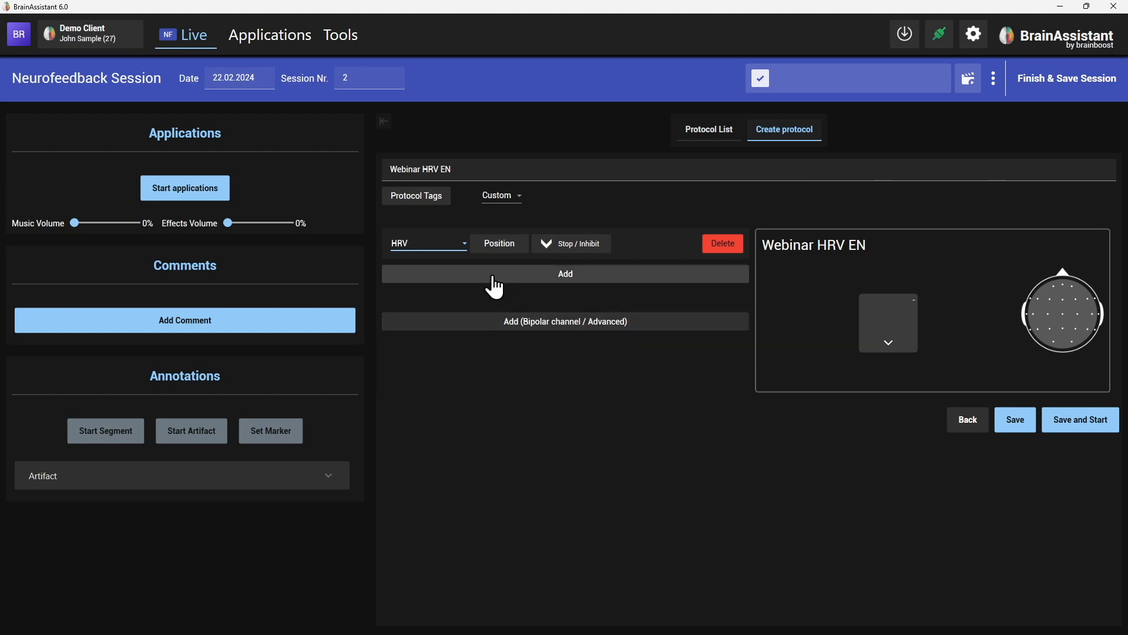
{"action": "left_click", "coordinate": [501, 246]}
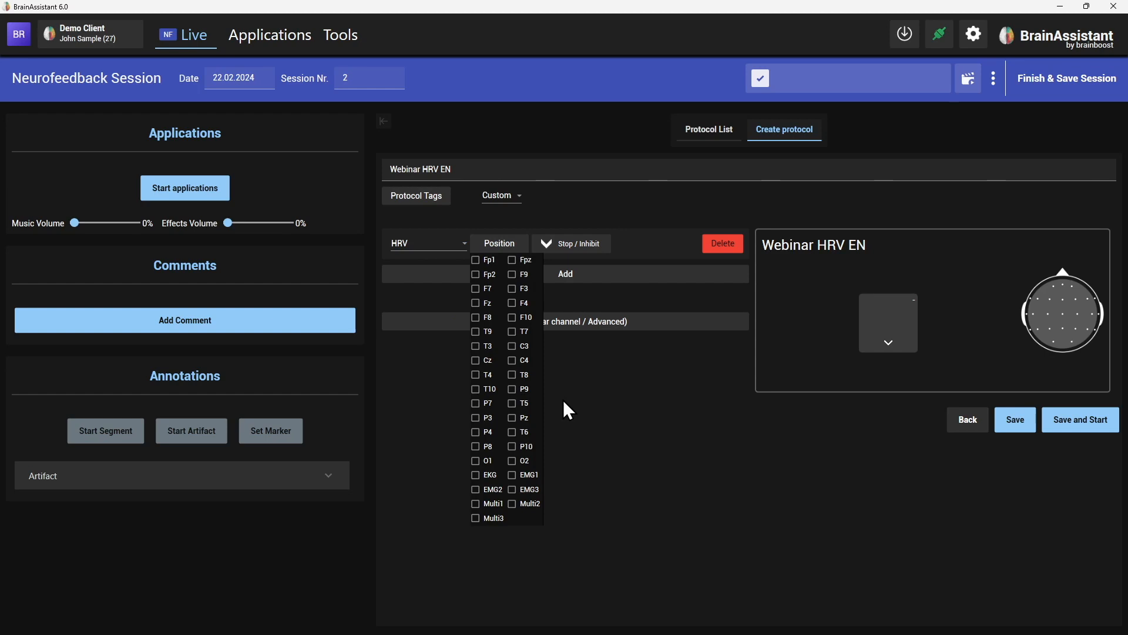
{"action": "left_click", "coordinate": [487, 483]}
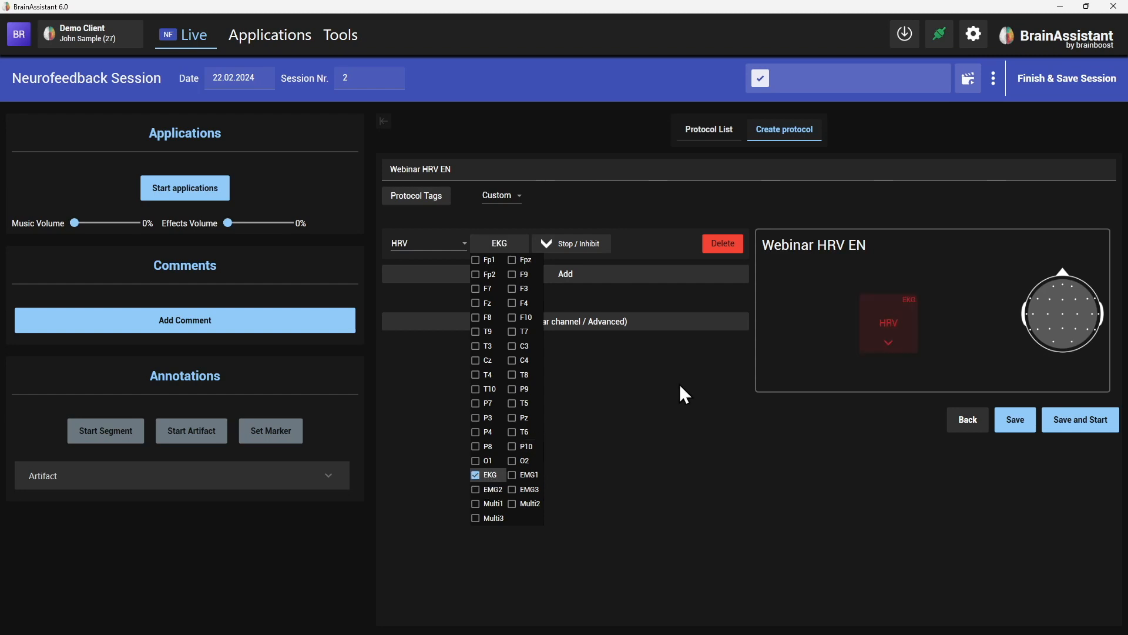
{"action": "left_click", "coordinate": [646, 404]}
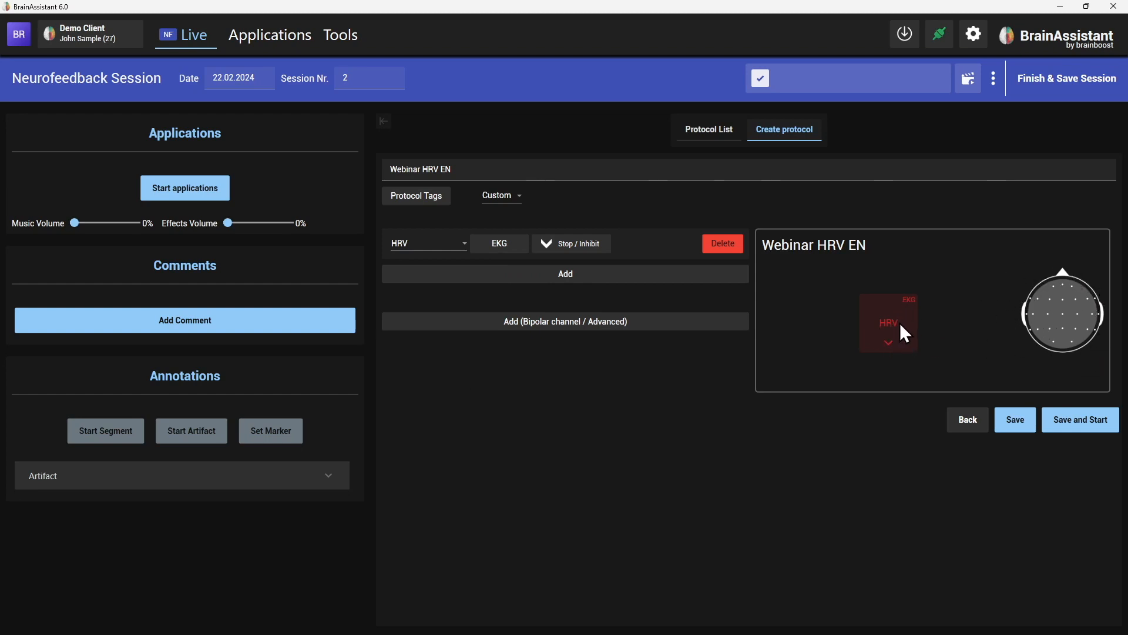
{"action": "left_click", "coordinate": [593, 245]}
Save the Webinar HRV EN protocol and check it in the protocol list.
{"action": "left_click", "coordinate": [1026, 427]}
{"action": "left_click_drag", "start_coordinate": [1123, 247], "coordinate": [1125, 582]}
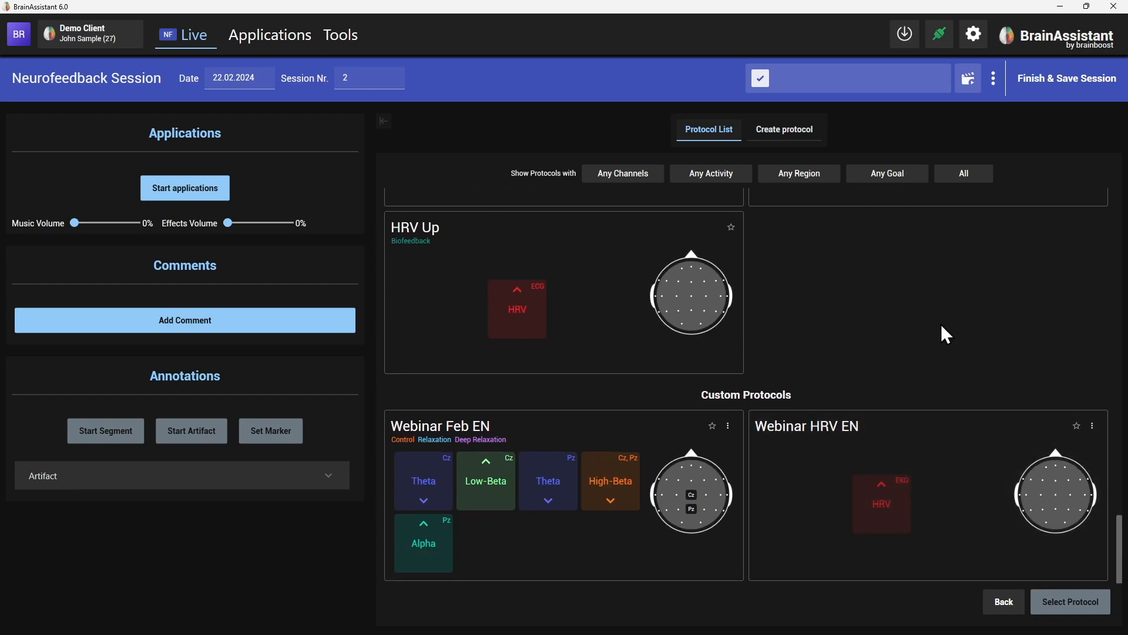
{"action": "left_click_drag", "start_coordinate": [1122, 531], "coordinate": [1113, 185]}
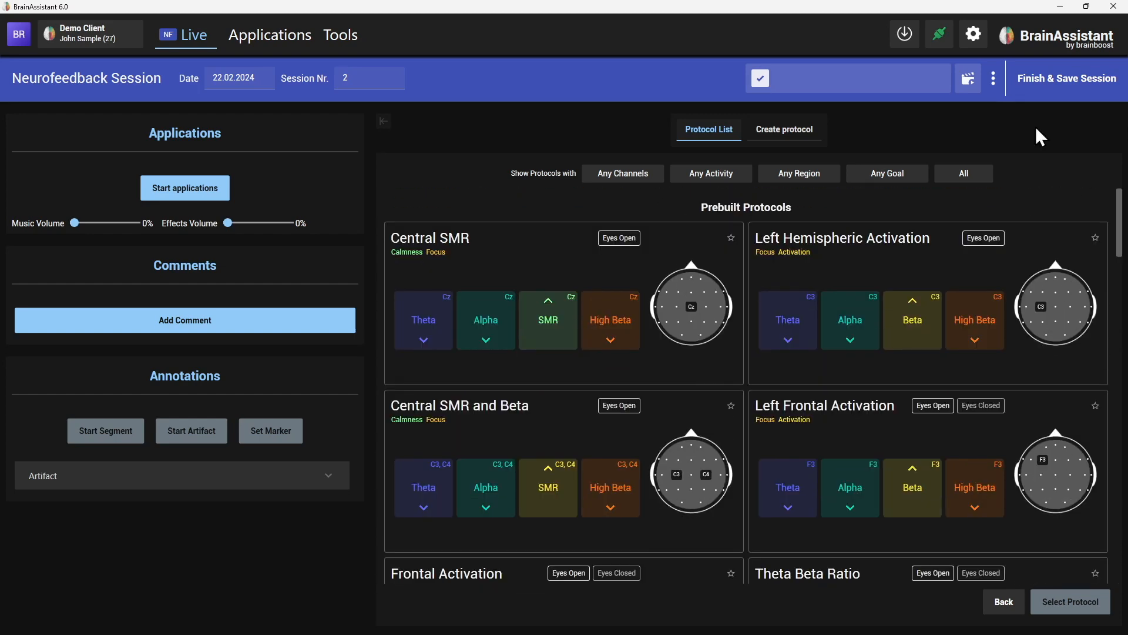
Select the Universal device for the session and start a fresh protocol form.
{"action": "left_click", "coordinate": [779, 131]}
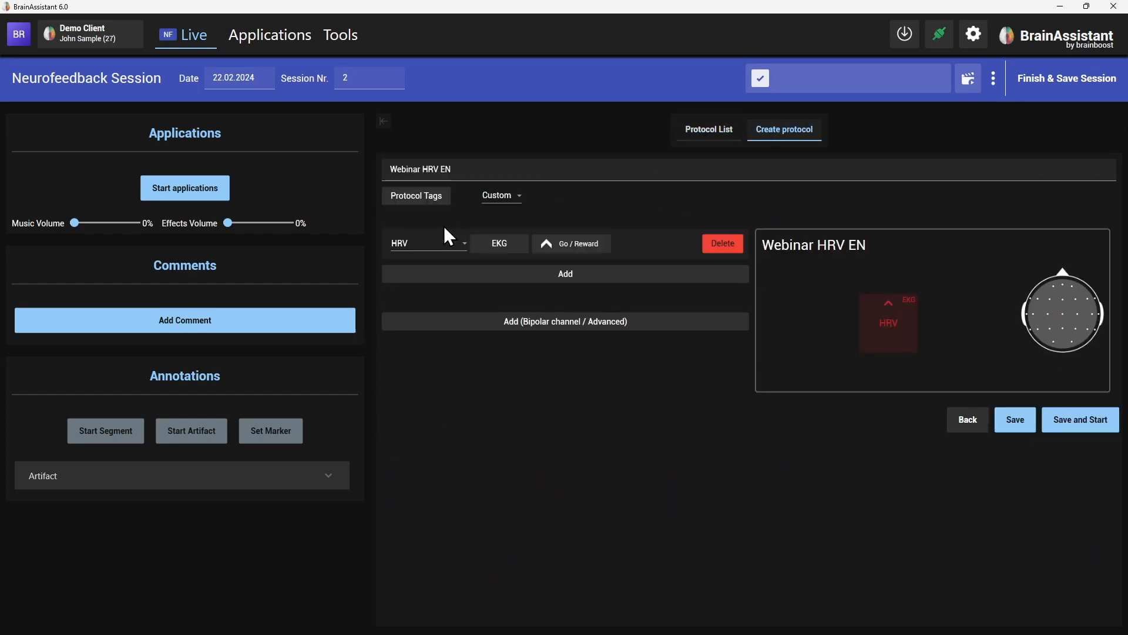
{"action": "left_click", "coordinate": [967, 422]}
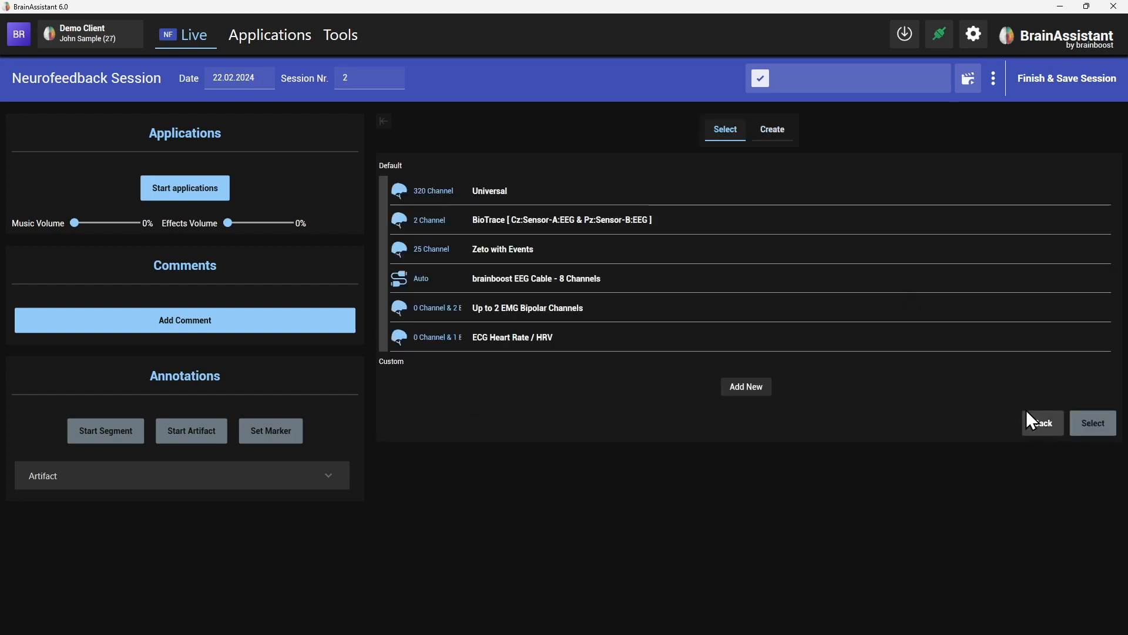
{"action": "left_click", "coordinate": [1090, 424]}
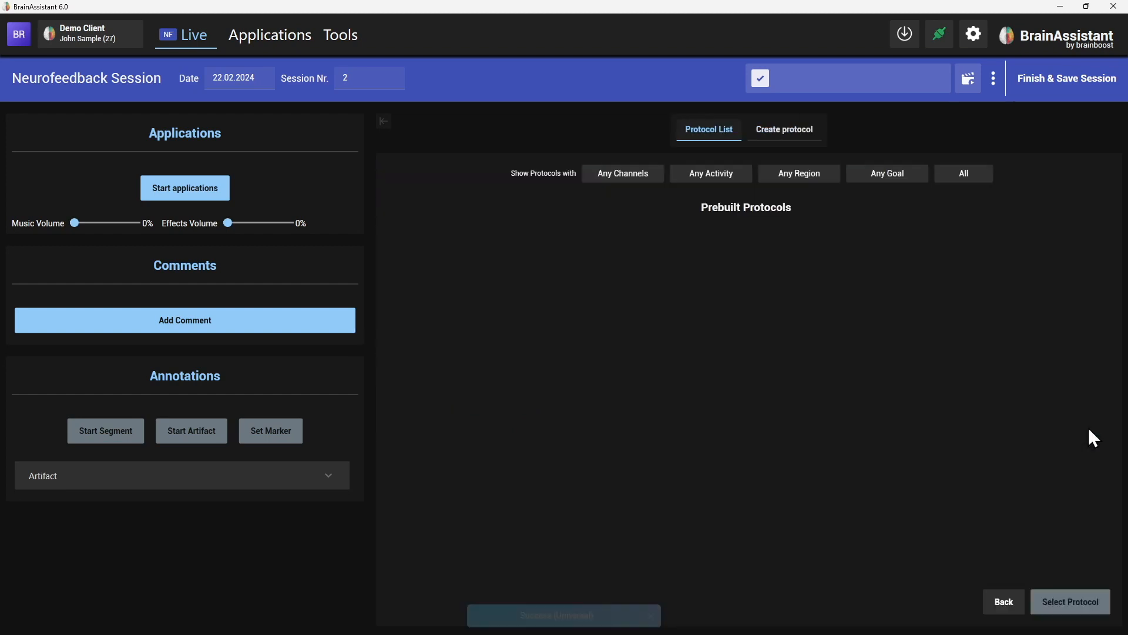
{"action": "left_click", "coordinate": [776, 132]}
Name the new protocol 'Webinar Feb EN 2' and tag it as Individual.
{"action": "left_click", "coordinate": [440, 171]}
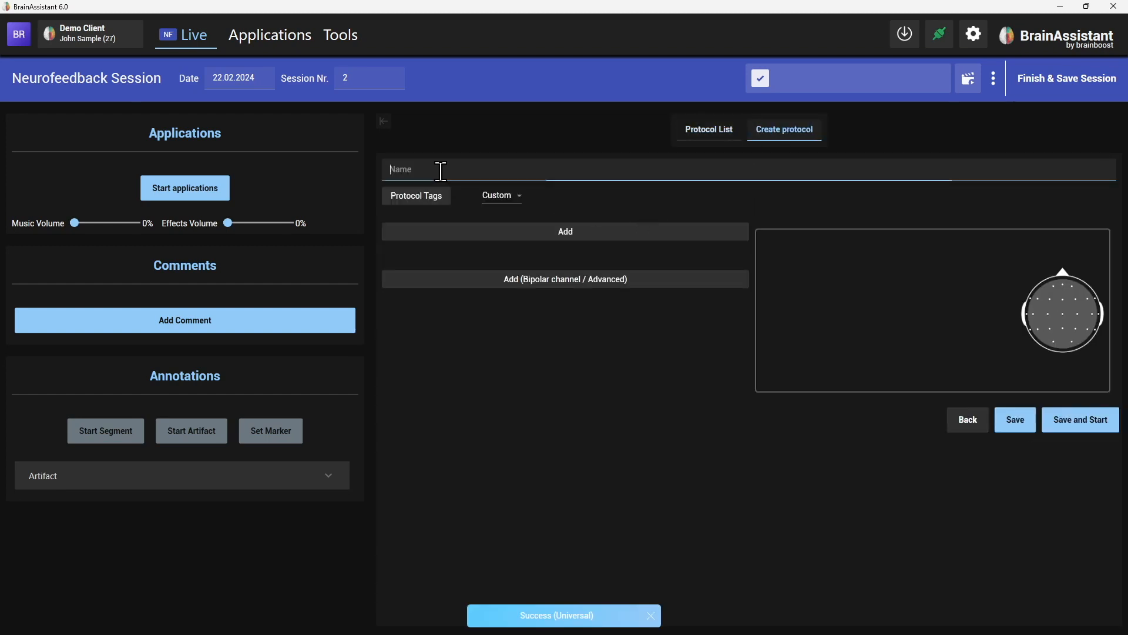
{"action": "type", "text": "We"}
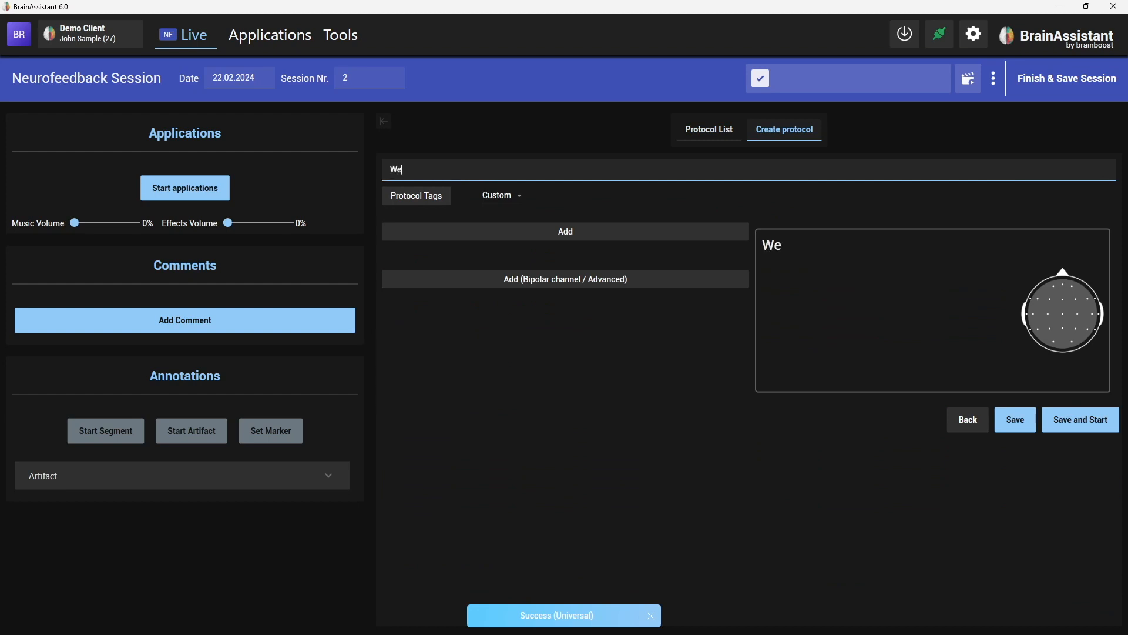
{"action": "type", "text": "binar Feb EN 2"}
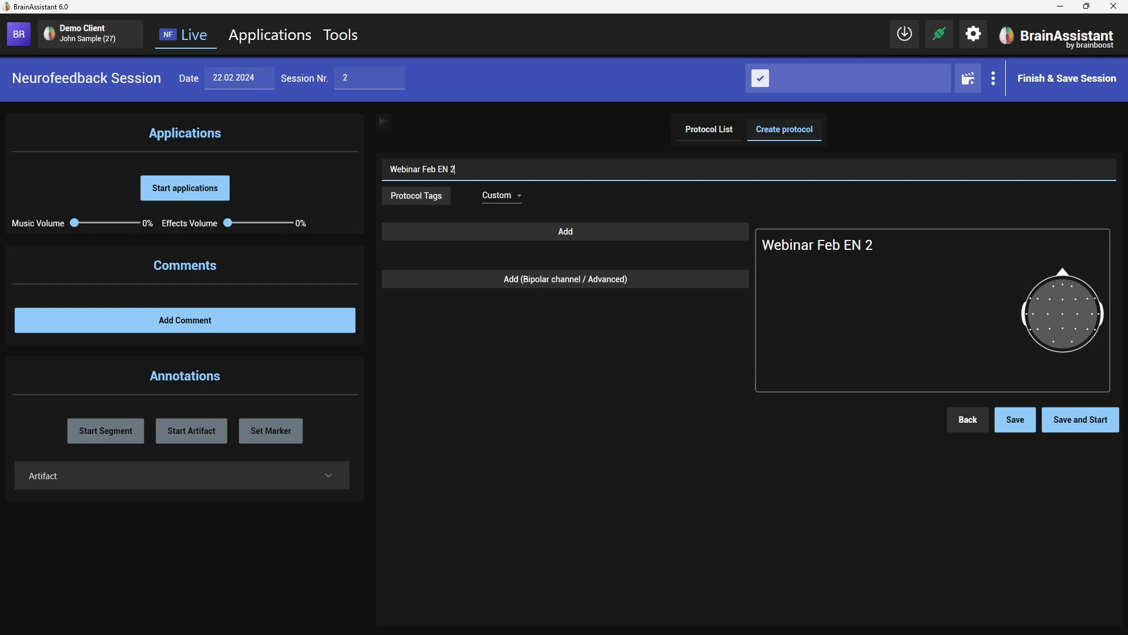
{"action": "left_click", "coordinate": [503, 200]}
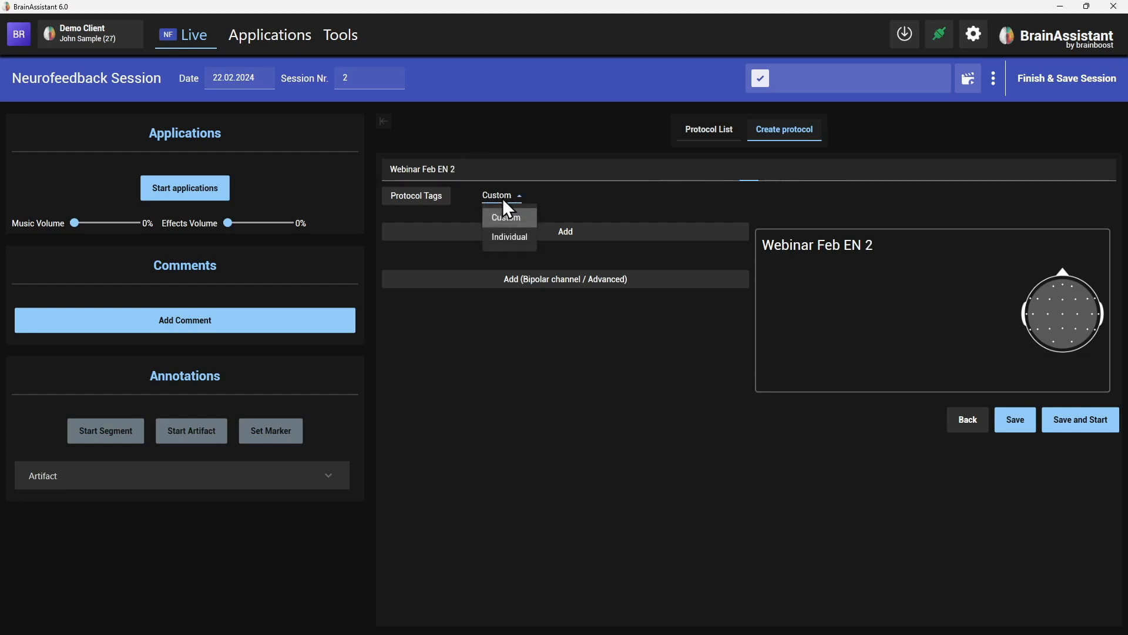
{"action": "left_click", "coordinate": [507, 237]}
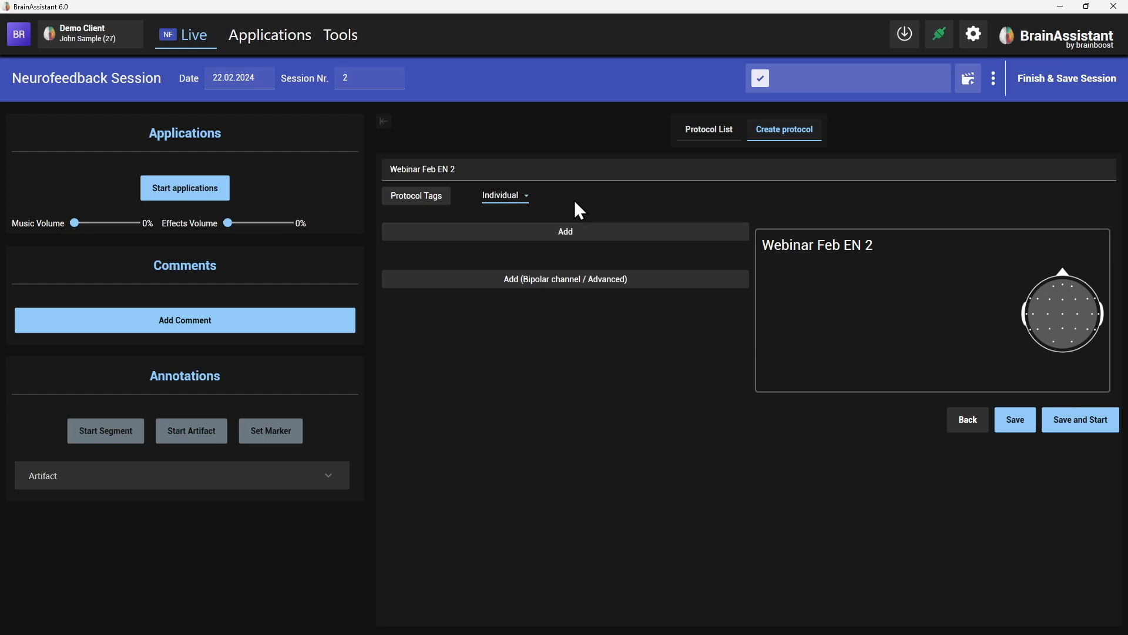
Add an Alpha channel at Pz set to reward, then save the protocol.
{"action": "left_click", "coordinate": [499, 233]}
{"action": "left_click", "coordinate": [450, 244]}
{"action": "left_click", "coordinate": [428, 305]}
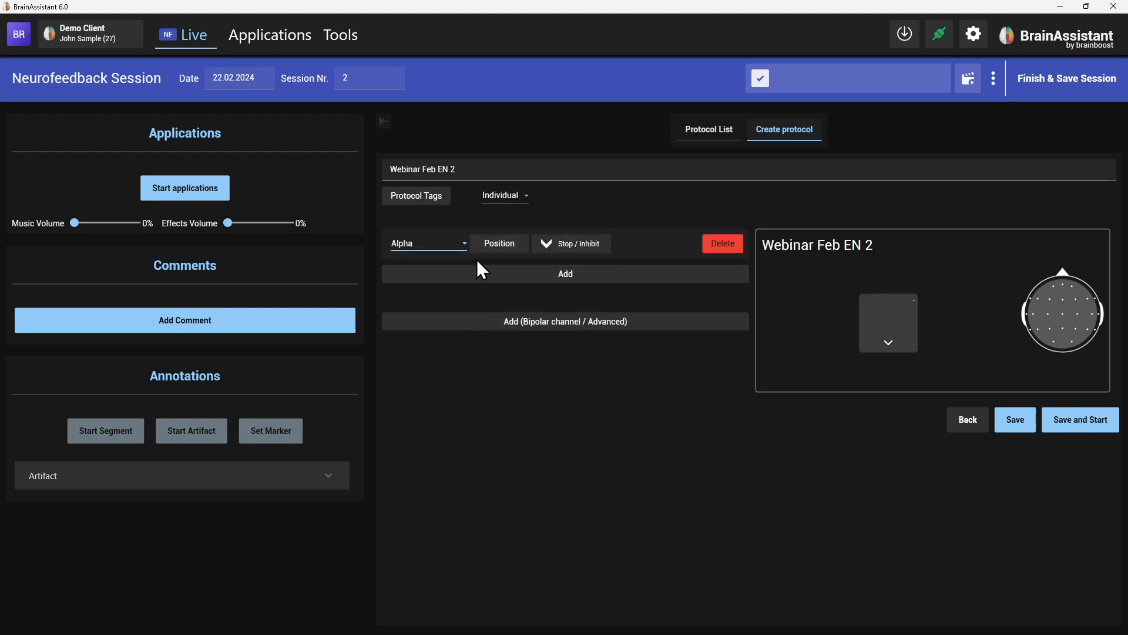
{"action": "left_click", "coordinate": [494, 243]}
{"action": "left_click", "coordinate": [523, 417]}
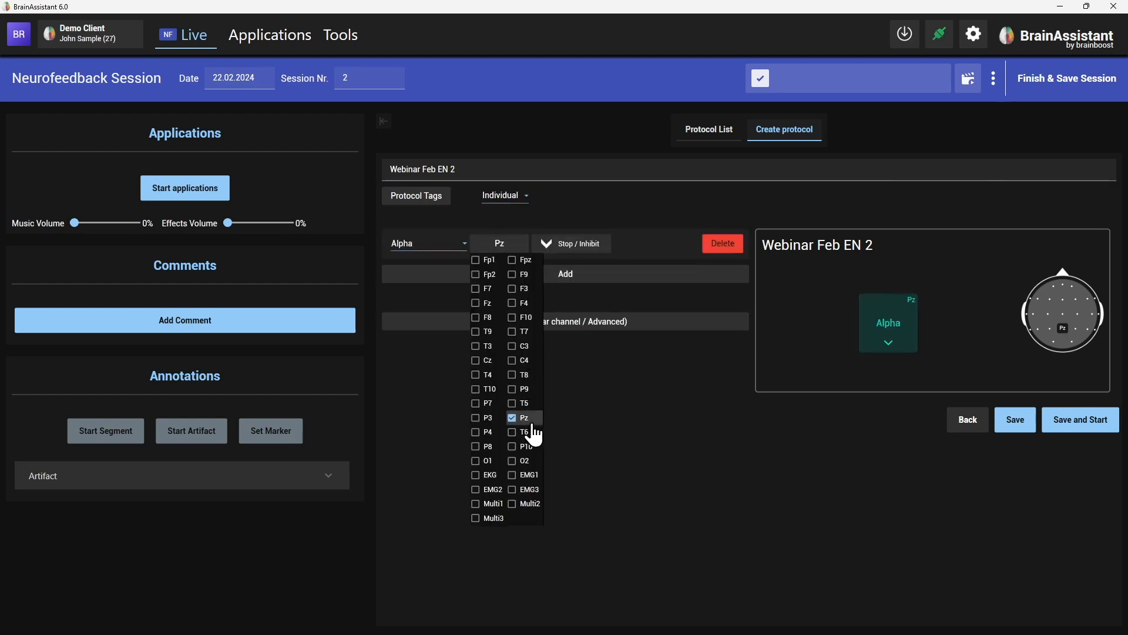
{"action": "left_click", "coordinate": [552, 244]}
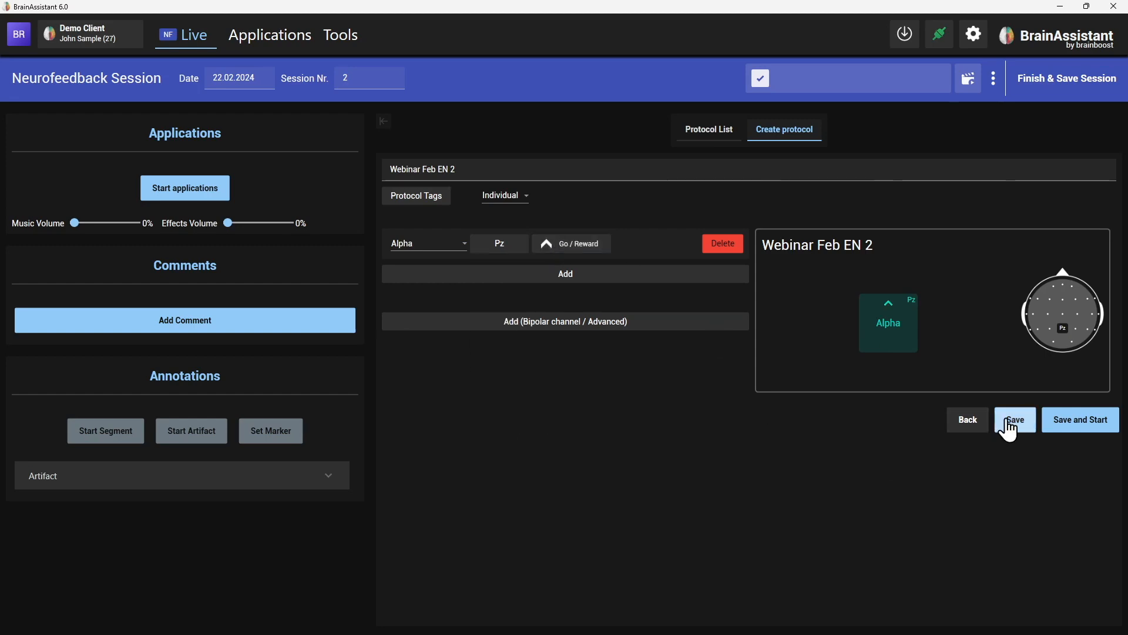
{"action": "left_click", "coordinate": [1010, 420]}
{"action": "left_click_drag", "start_coordinate": [1119, 212], "coordinate": [1094, 523]}
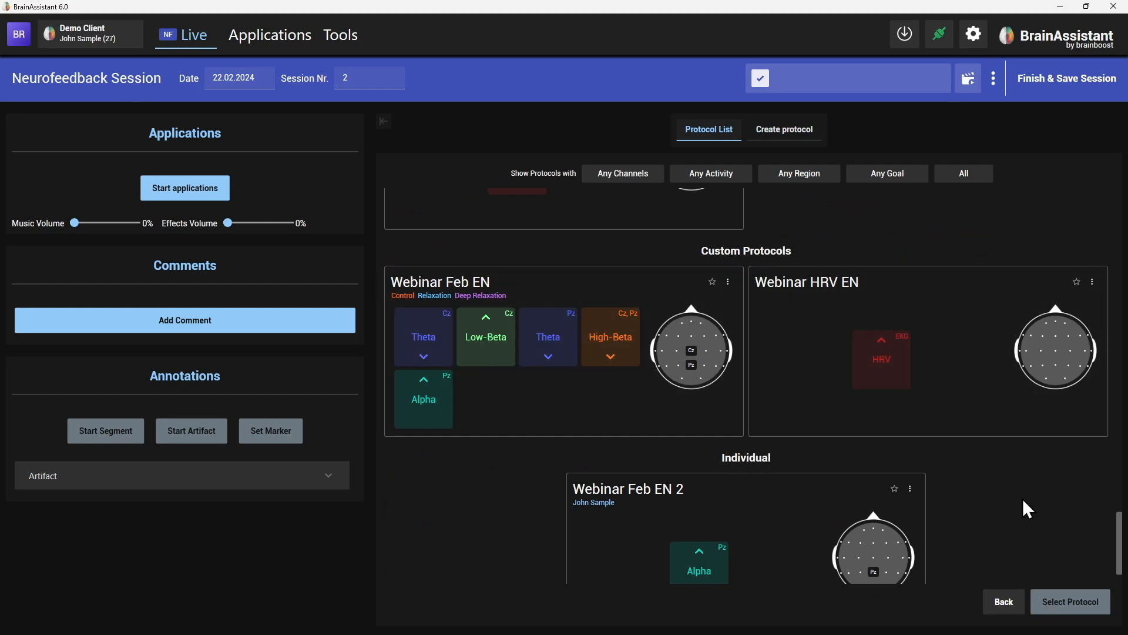
Scroll down to the Individual section and select the Webinar Feb EN 2 card.
{"action": "scroll", "coordinate": [1027, 509], "scroll_direction": "down", "scroll_amount": 1}
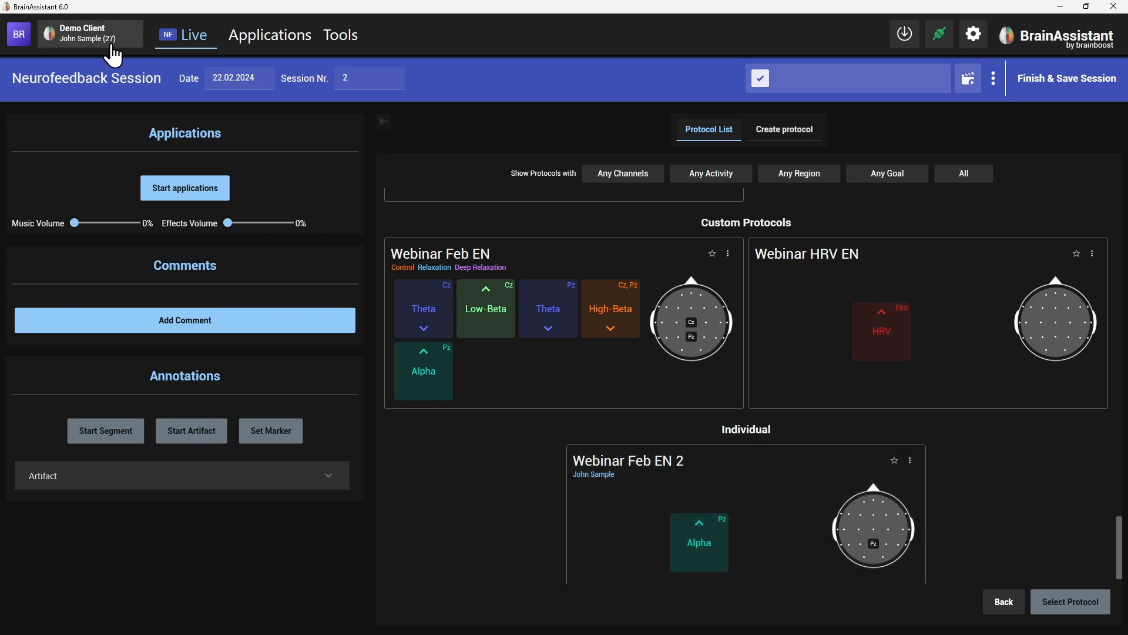
{"action": "scroll", "coordinate": [1057, 464], "scroll_direction": "down", "scroll_amount": 1}
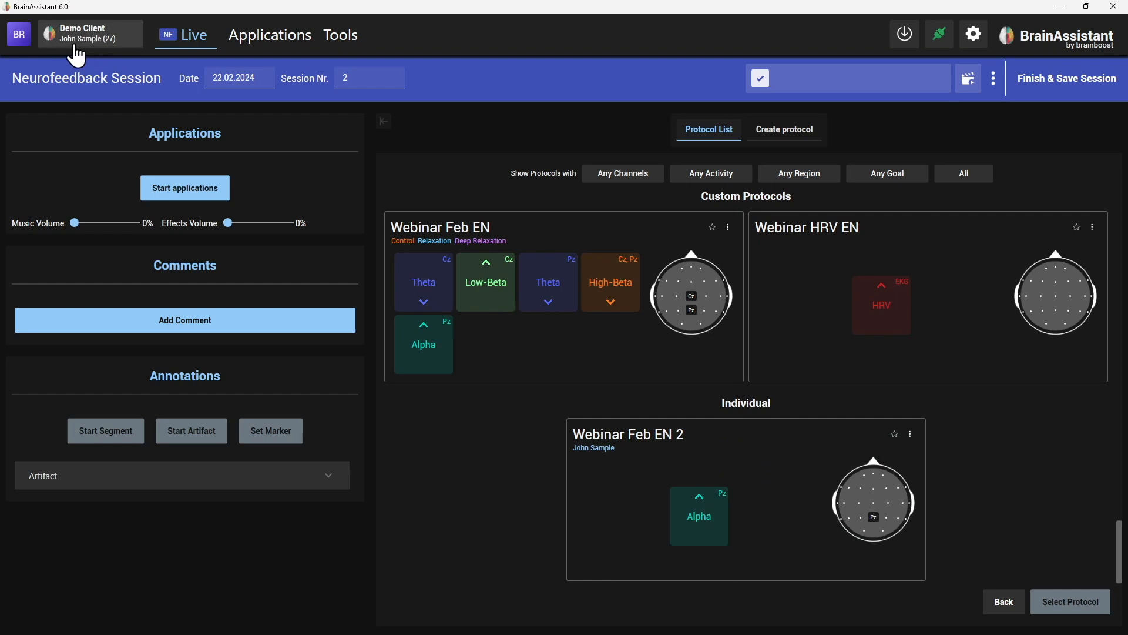
{"action": "left_click", "coordinate": [579, 477]}
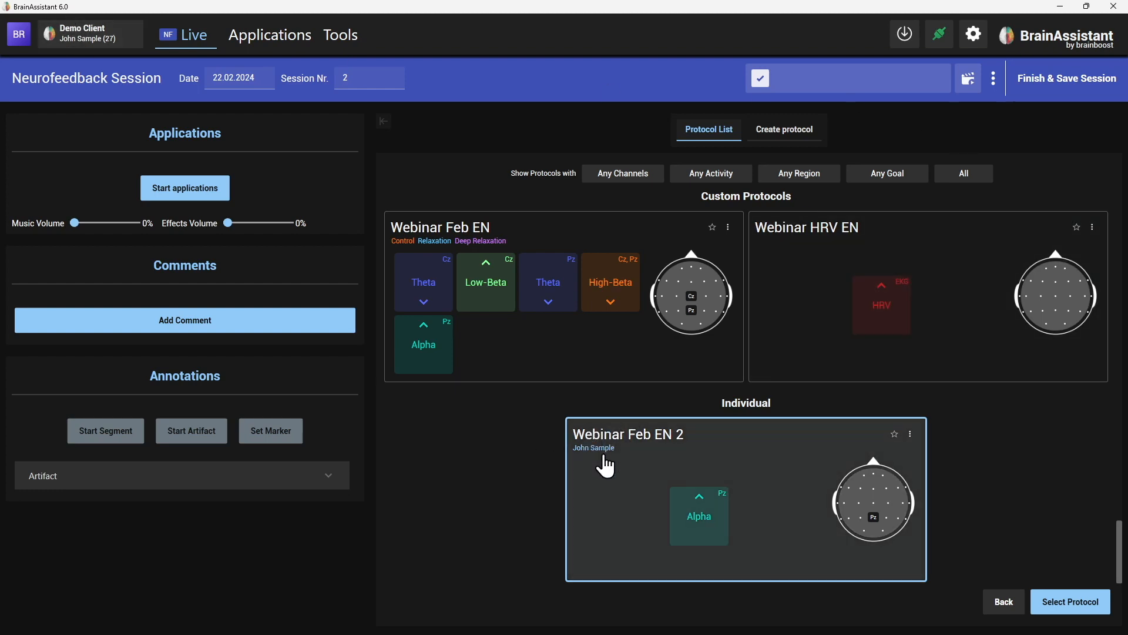
Discard the session, switch to another client, and start a Training Session from Home.
{"action": "left_click", "coordinate": [995, 78]}
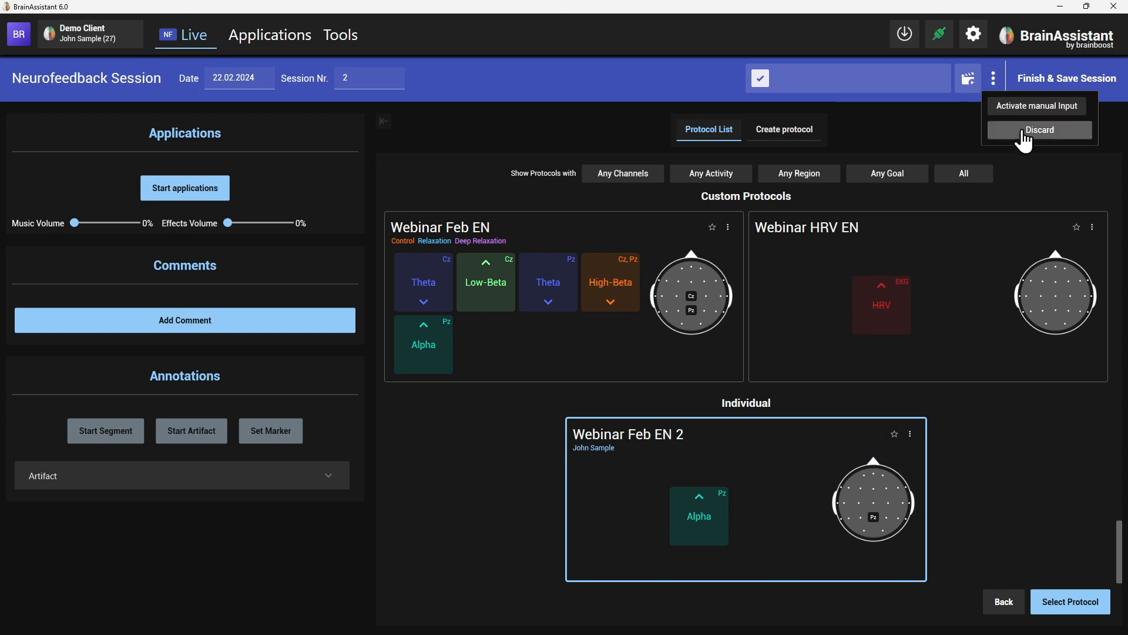
{"action": "left_click", "coordinate": [1023, 134]}
{"action": "left_click", "coordinate": [97, 43]}
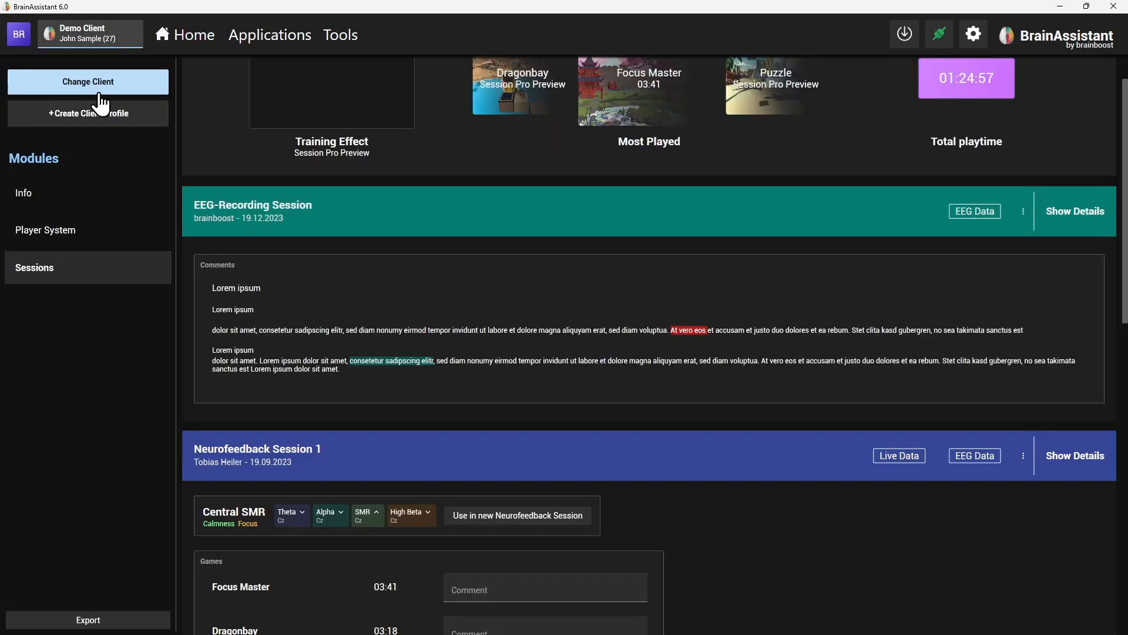
{"action": "left_click", "coordinate": [96, 81]}
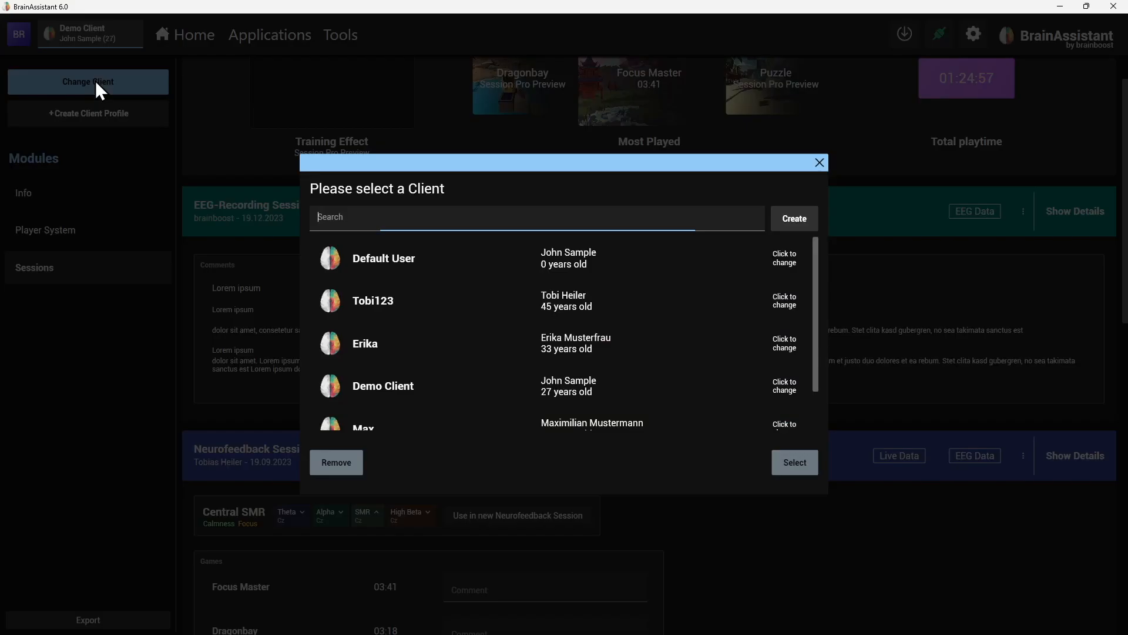
{"action": "left_click", "coordinate": [433, 363]}
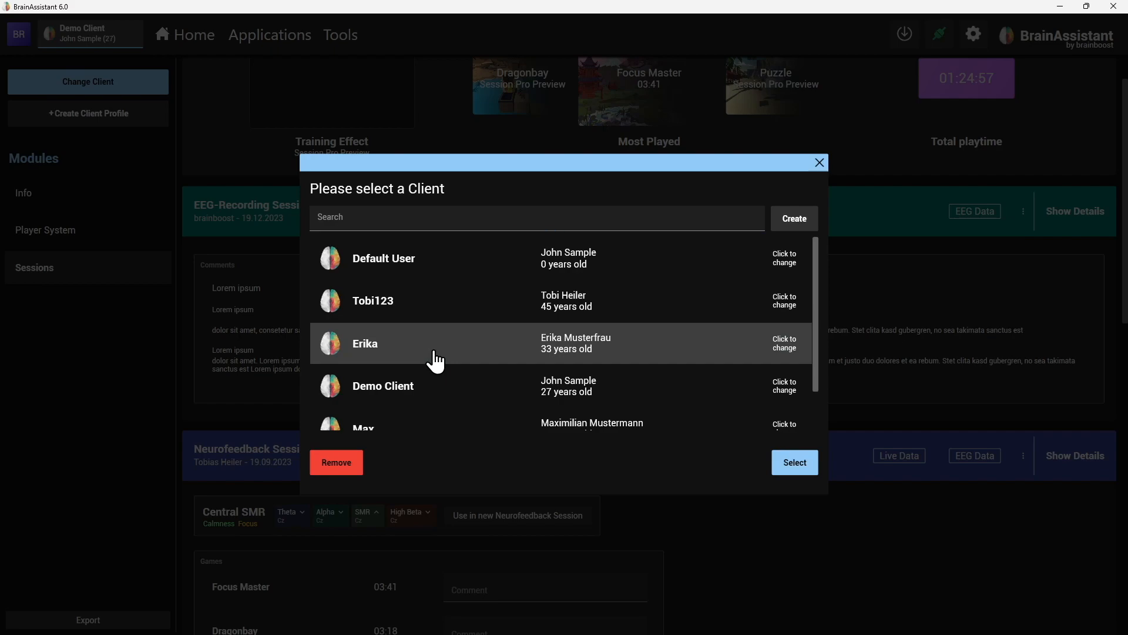
{"action": "left_click", "coordinate": [791, 466]}
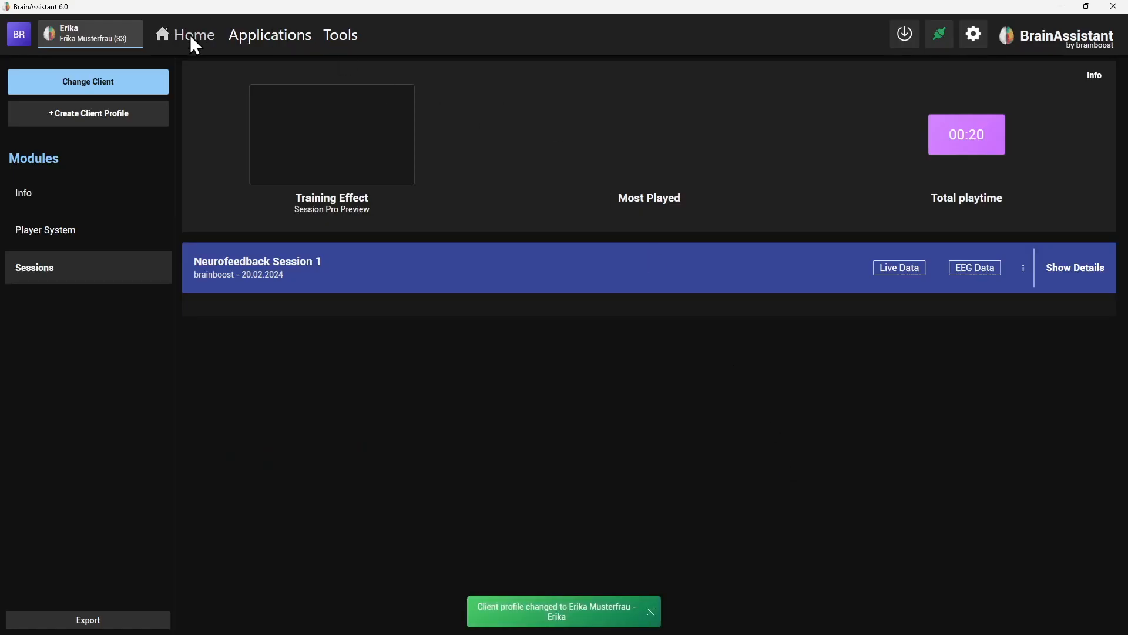
{"action": "left_click", "coordinate": [191, 36]}
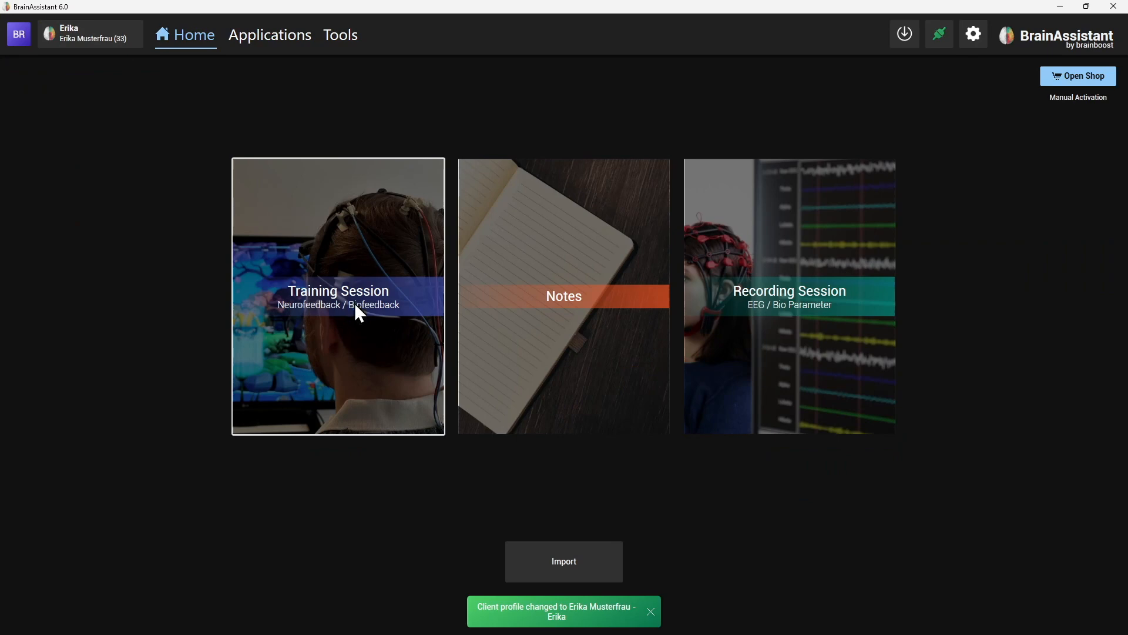
{"action": "left_click", "coordinate": [356, 305]}
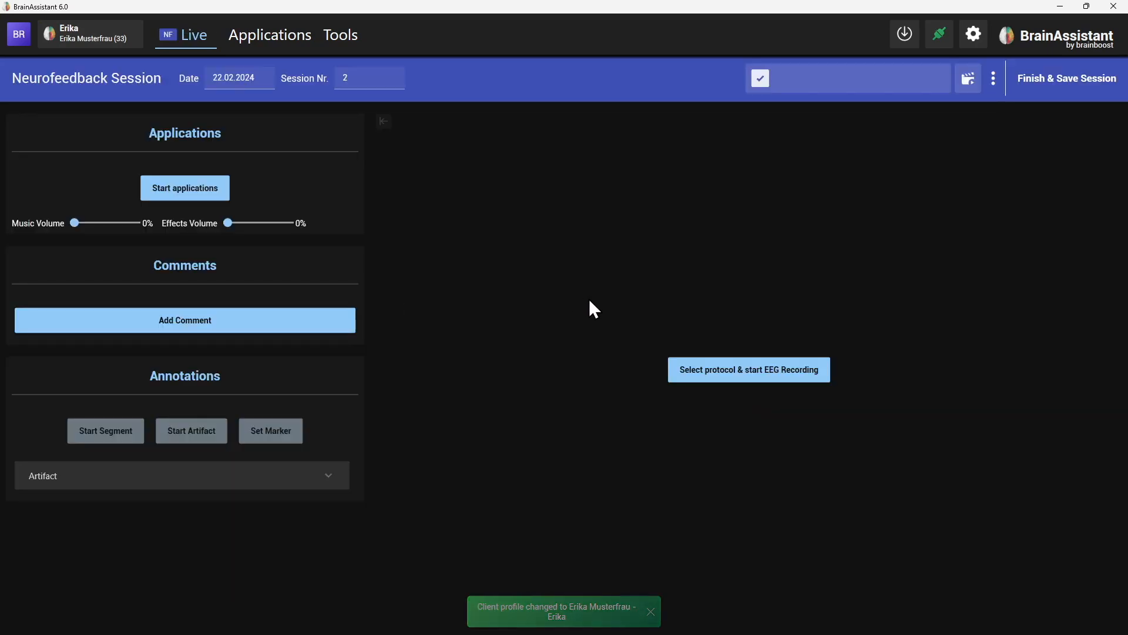
Choose the Universal device for the neurofeedback session's recording.
{"action": "left_click", "coordinate": [715, 381]}
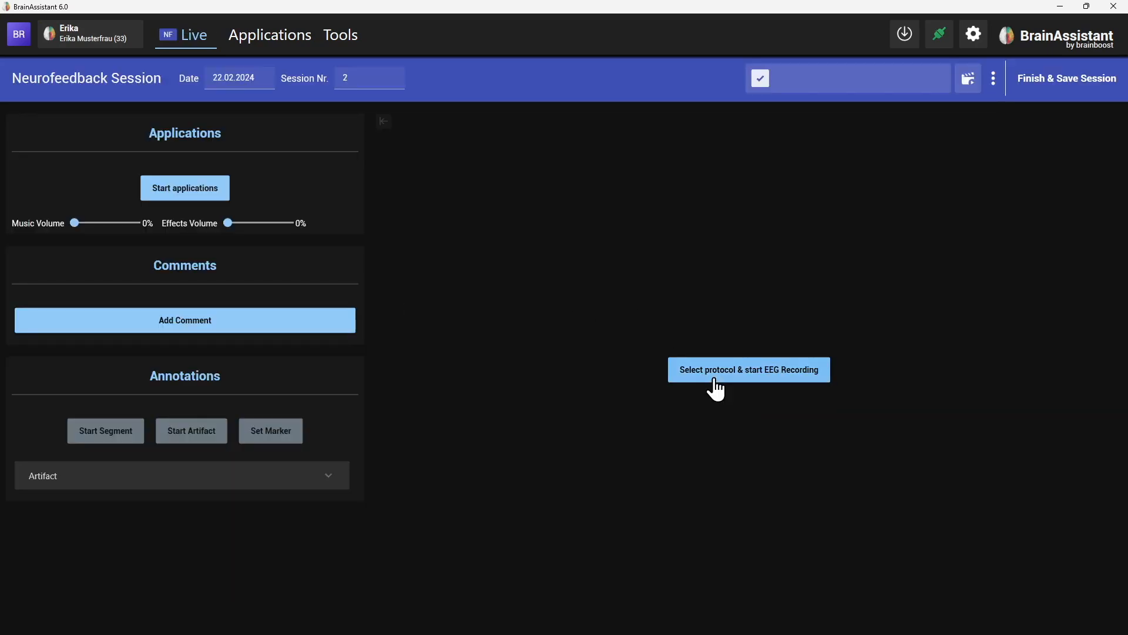
{"action": "left_click", "coordinate": [613, 200]}
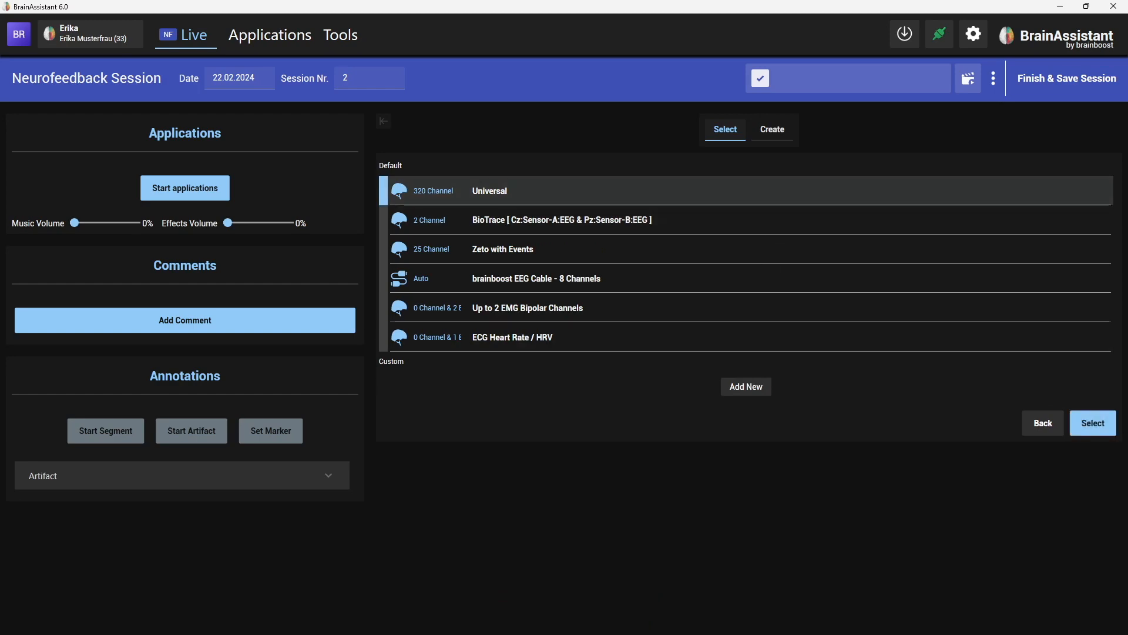
{"action": "left_click", "coordinate": [1092, 424]}
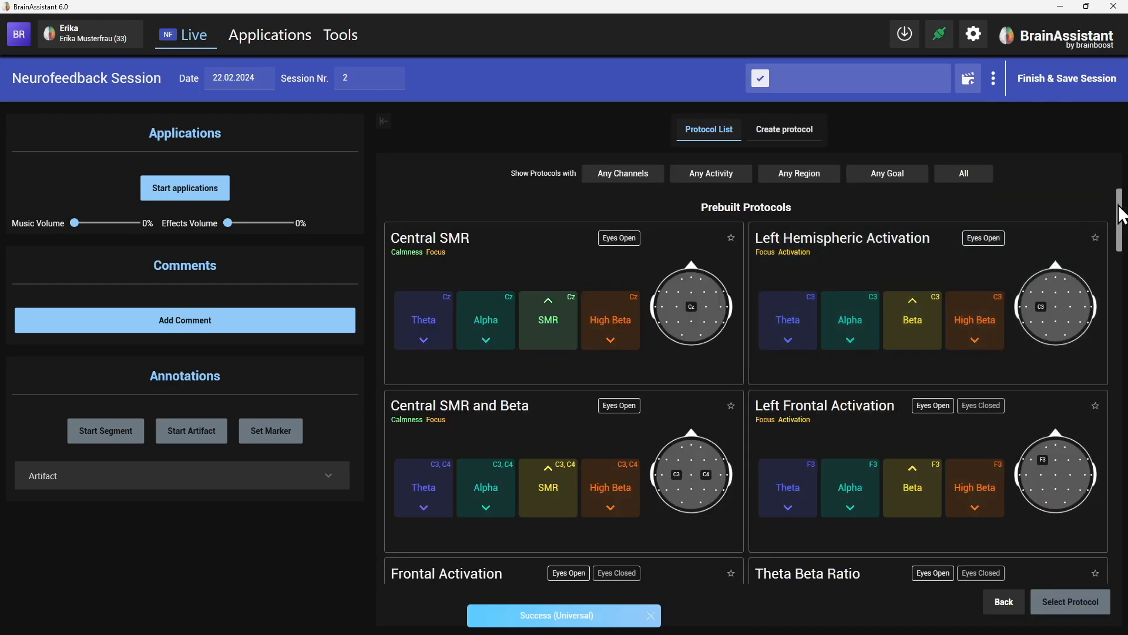
Select Webinar Feb EN 2 and browse the Custom Protocols and Individual sections.
{"action": "left_click_drag", "start_coordinate": [1119, 217], "coordinate": [1125, 564]}
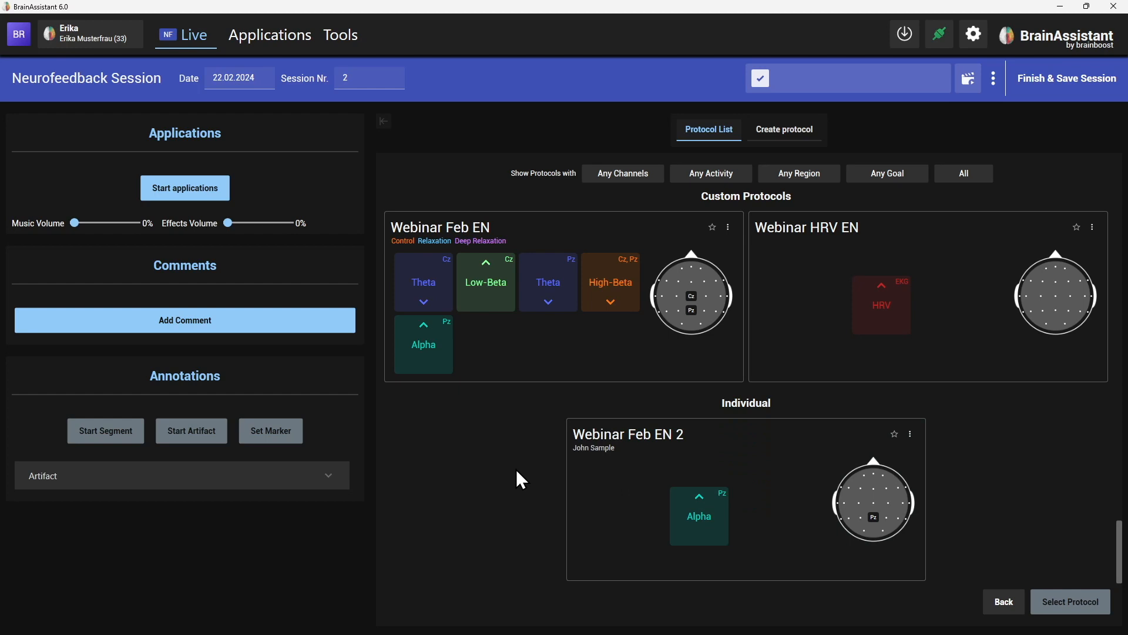
{"action": "left_click", "coordinate": [787, 474]}
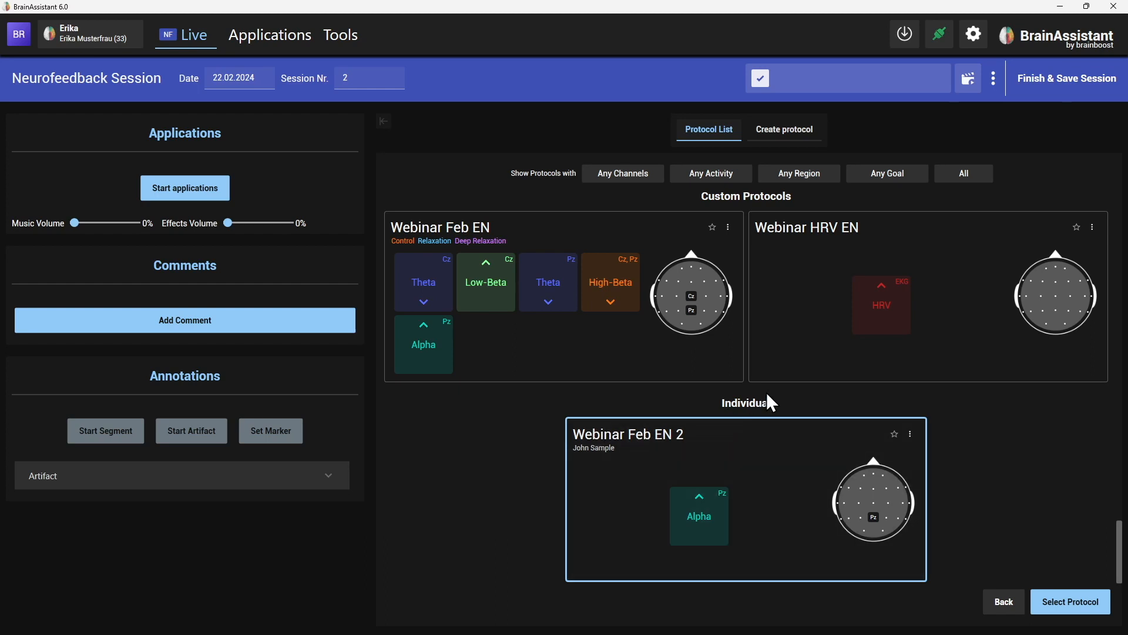
{"action": "scroll", "coordinate": [771, 407], "scroll_direction": "up", "scroll_amount": 2}
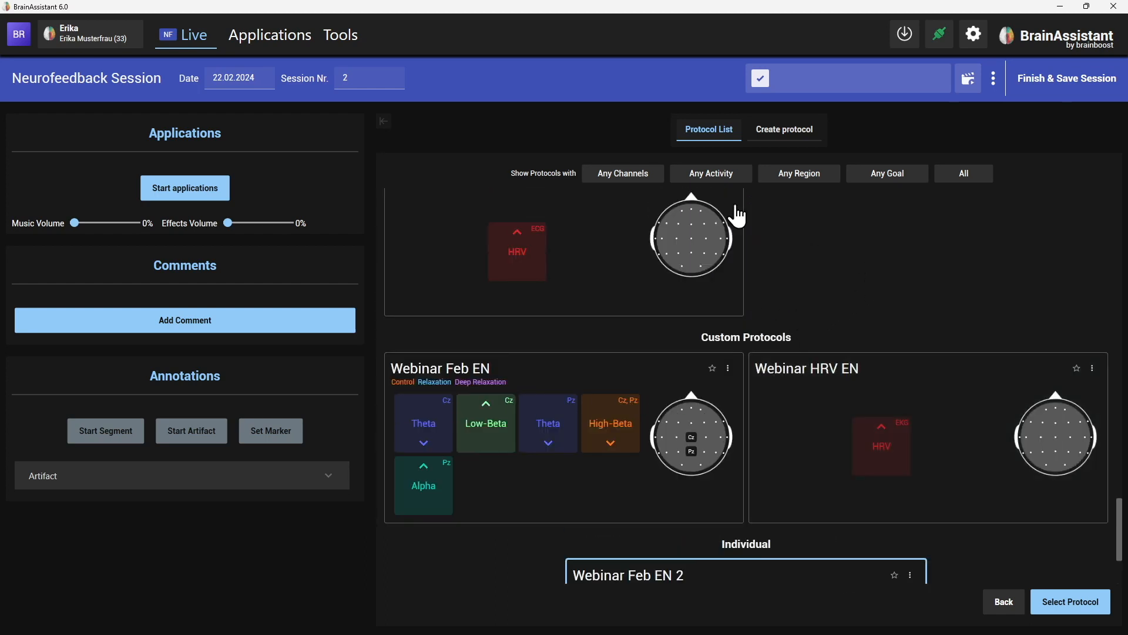
{"action": "scroll", "coordinate": [869, 276], "scroll_direction": "down", "scroll_amount": 1}
{"action": "scroll", "coordinate": [715, 294], "scroll_direction": "down", "scroll_amount": 1}
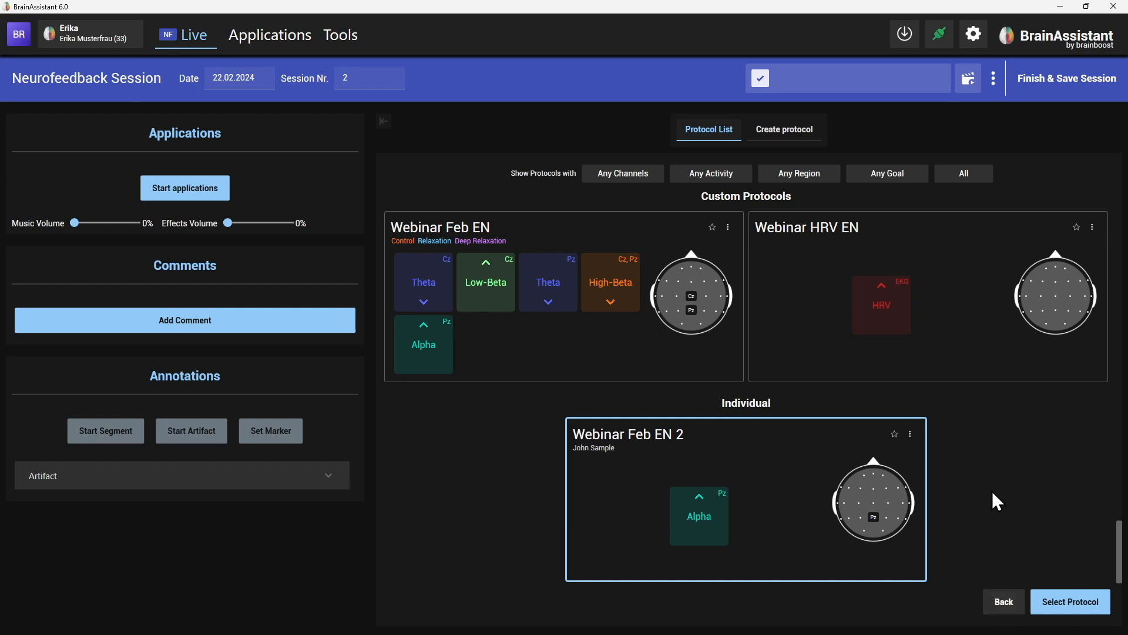
Discard the neurofeedback session, open a Recording Session, and start EEG Recording device selection.
{"action": "left_click", "coordinate": [999, 606]}
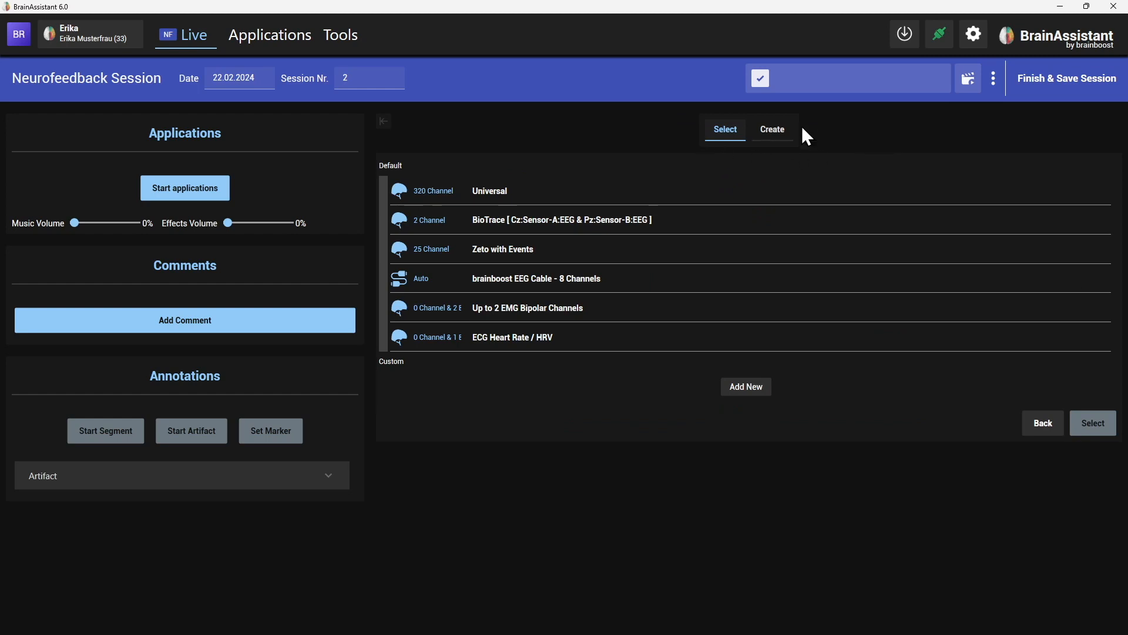
{"action": "left_click", "coordinate": [994, 79]}
{"action": "left_click", "coordinate": [1002, 130]}
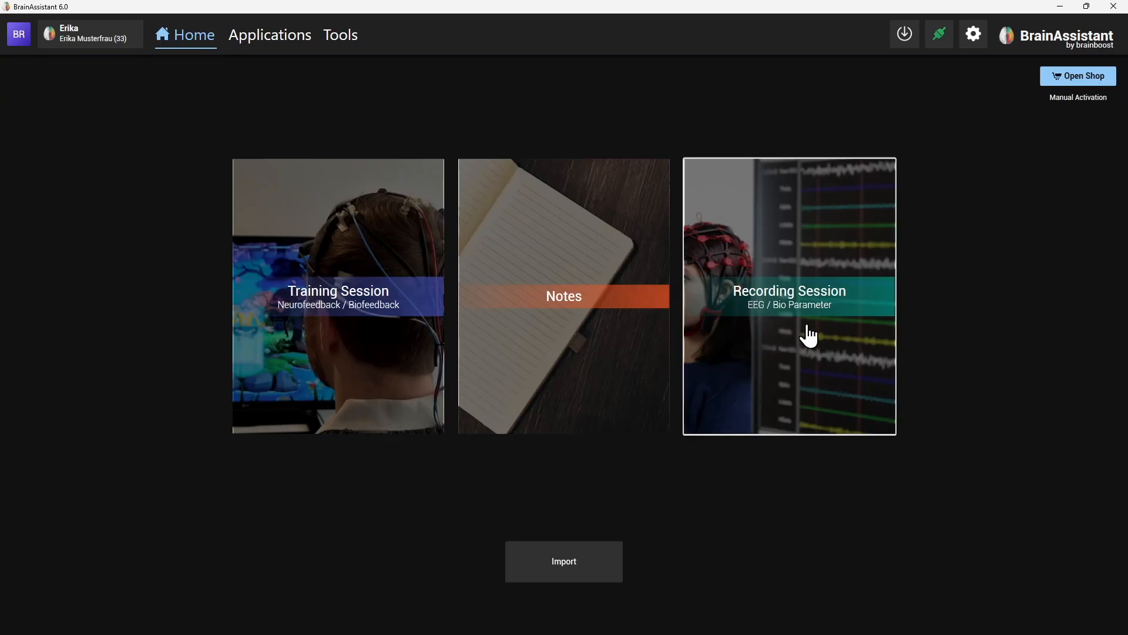
{"action": "left_click", "coordinate": [814, 299]}
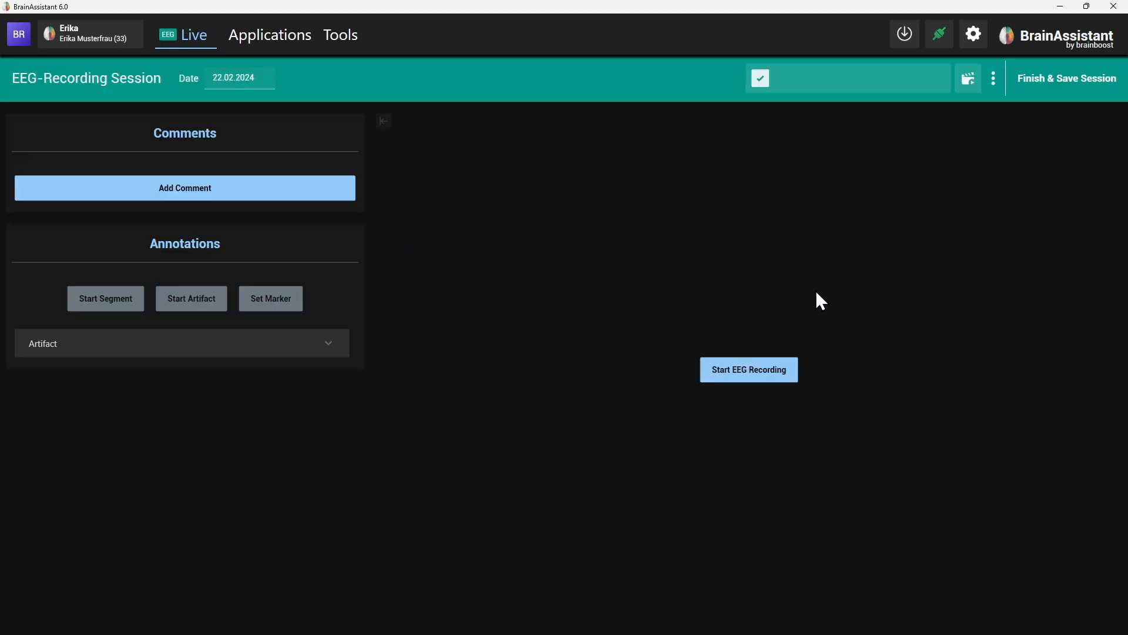
{"action": "left_click", "coordinate": [754, 379]}
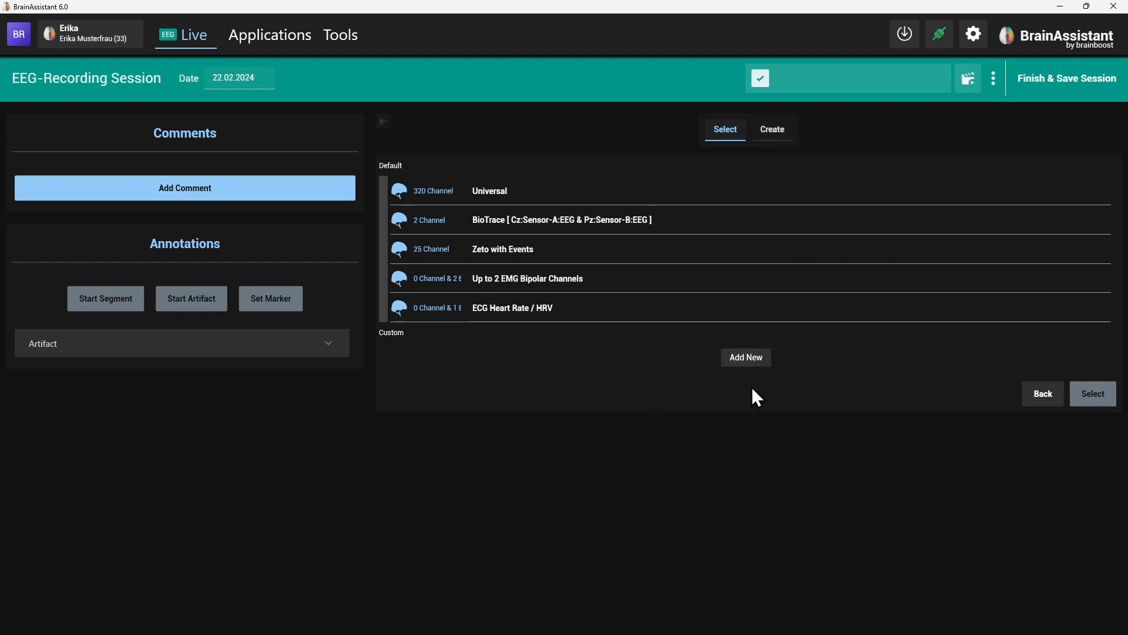
Start a new custom device titled 'Y Shape F3 F4 Cz Pz'.
{"action": "left_click", "coordinate": [748, 360]}
{"action": "left_click", "coordinate": [446, 163]}
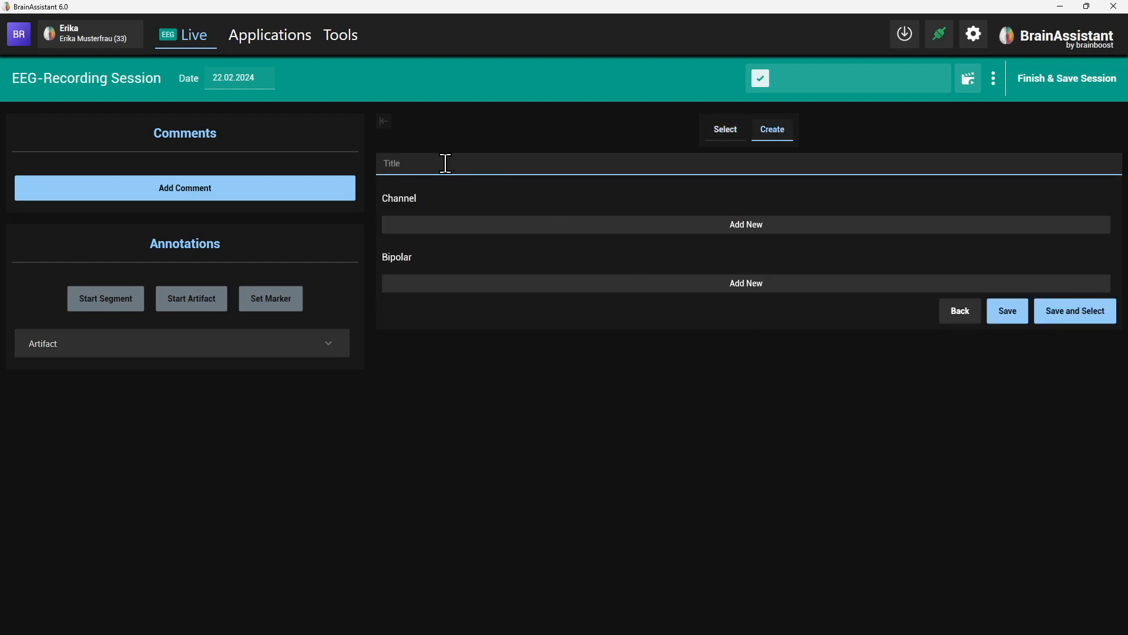
{"action": "type", "text": "Y Shape F3 F4 Cz F"}
{"action": "key", "text": "BackSpace"}
{"action": "type", "text": "Pz"}
Add the first two channels at positions F3 and F4.
{"action": "left_click", "coordinate": [646, 230]}
{"action": "left_click", "coordinate": [468, 232]}
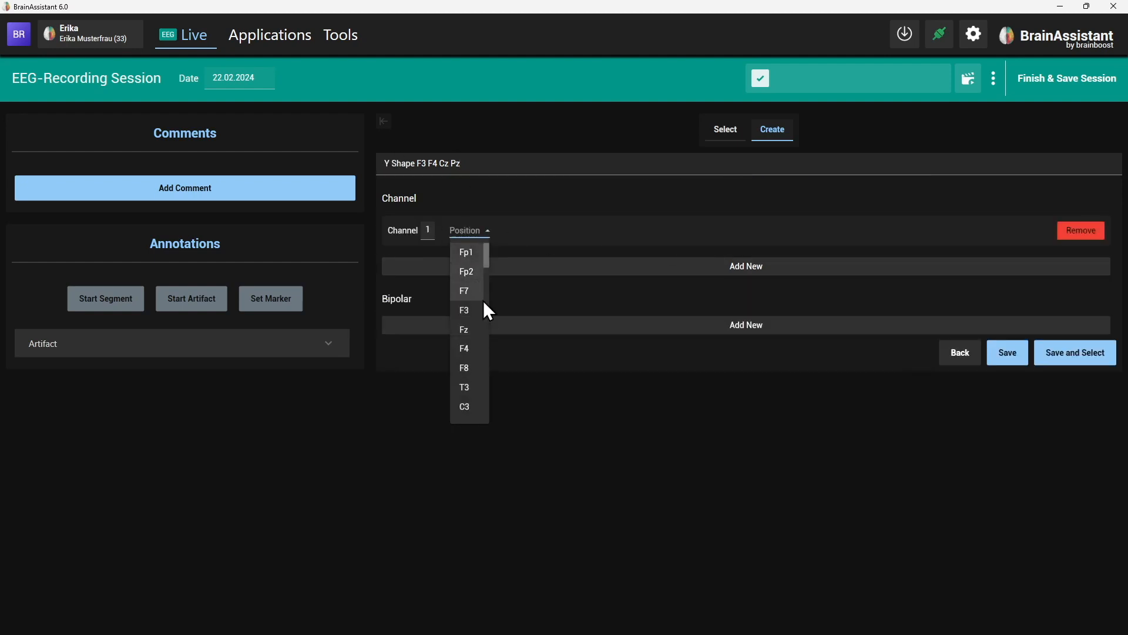
{"action": "left_click", "coordinate": [469, 313]}
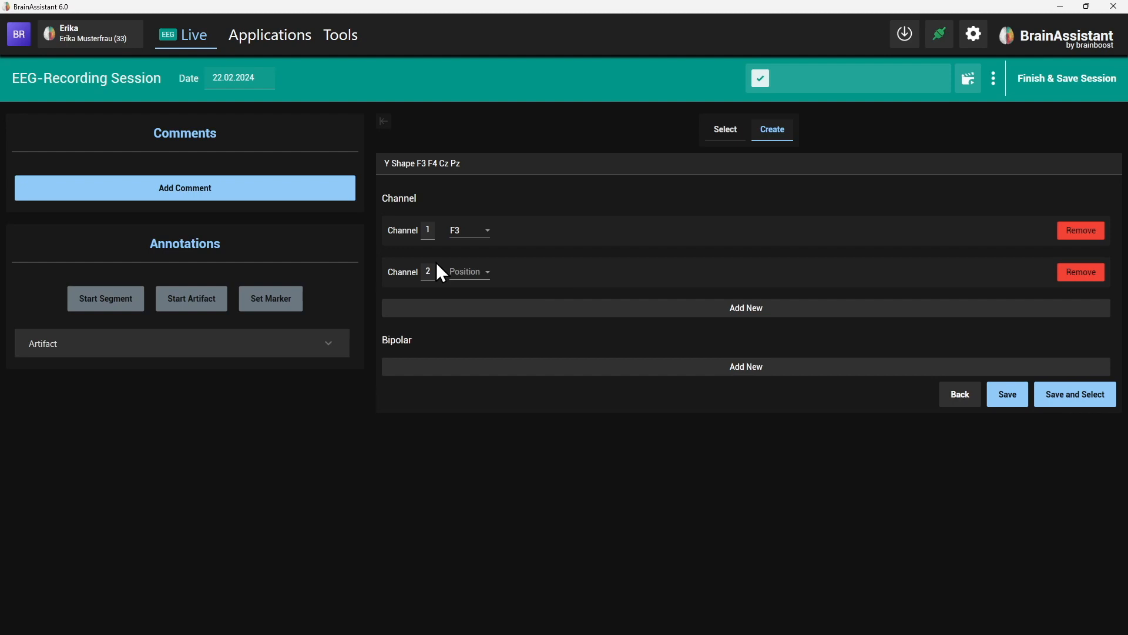
{"action": "left_click", "coordinate": [470, 272]}
{"action": "left_click", "coordinate": [470, 372]}
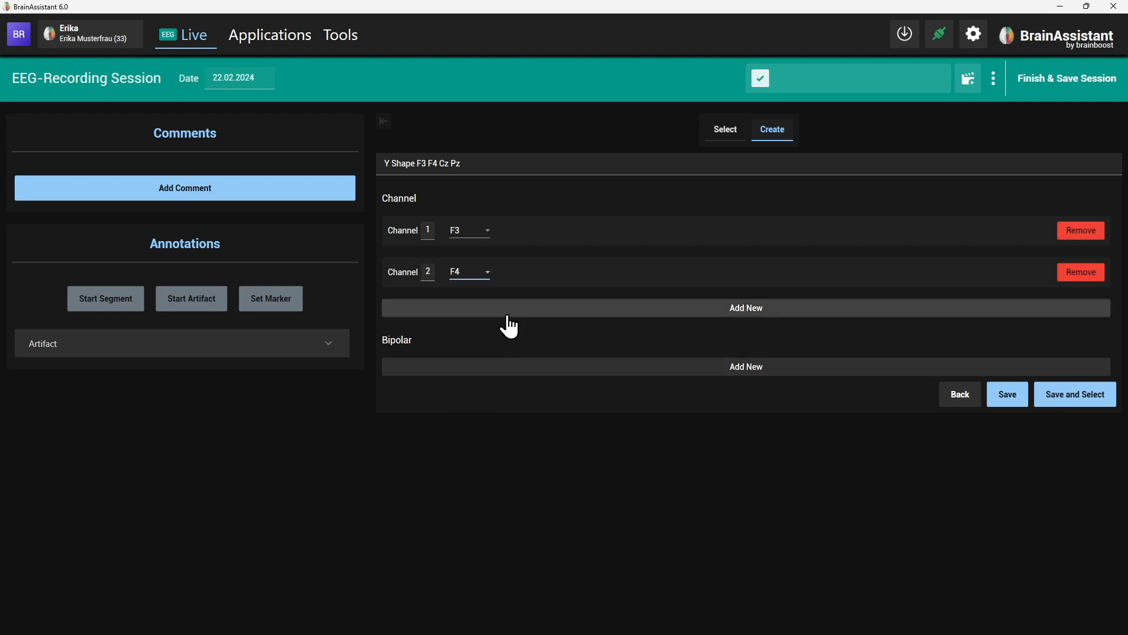
Add channels at Cz and Pz, then save the device.
{"action": "left_click", "coordinate": [499, 311]}
{"action": "left_click", "coordinate": [464, 317]}
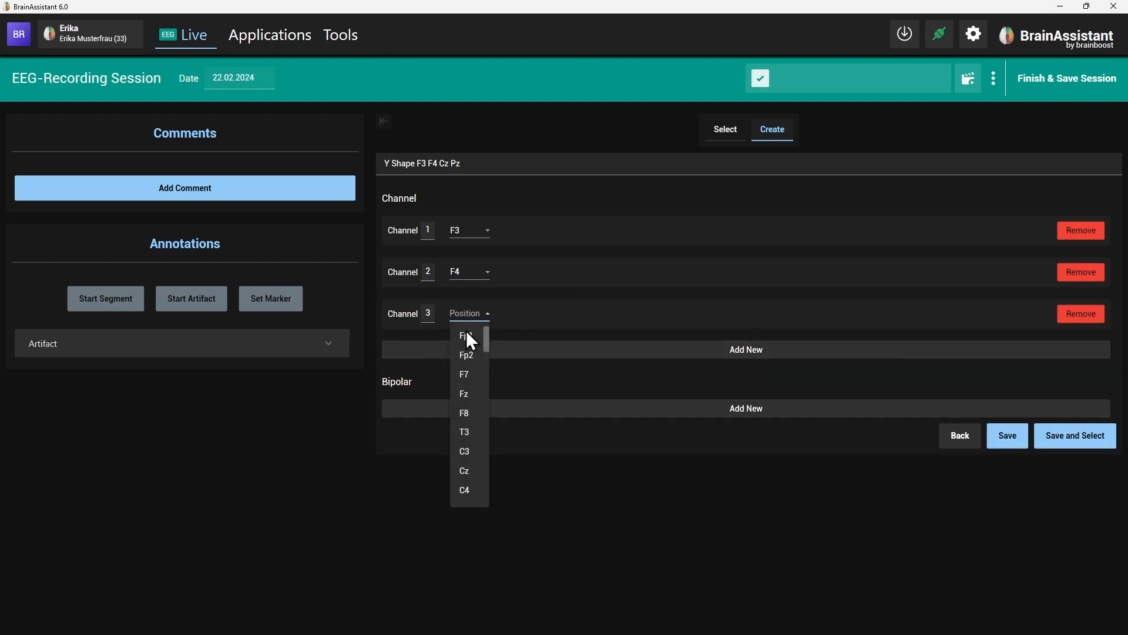
{"action": "left_click", "coordinate": [474, 468]}
{"action": "left_click", "coordinate": [503, 351]}
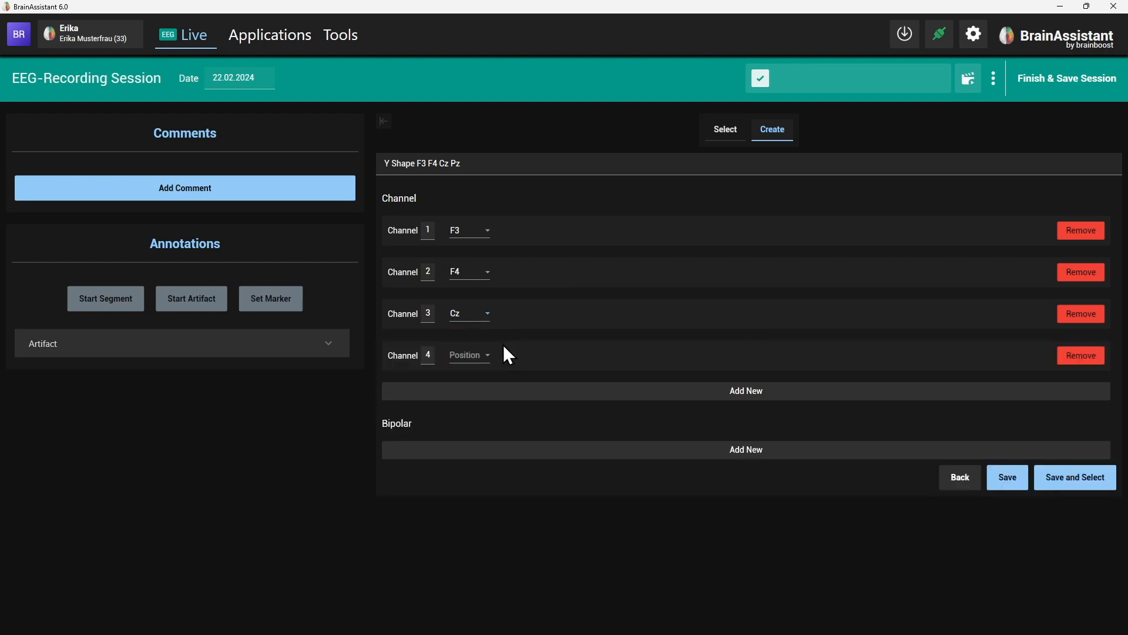
{"action": "left_click", "coordinate": [472, 357]}
{"action": "scroll", "coordinate": [474, 509], "scroll_direction": "down", "scroll_amount": 3}
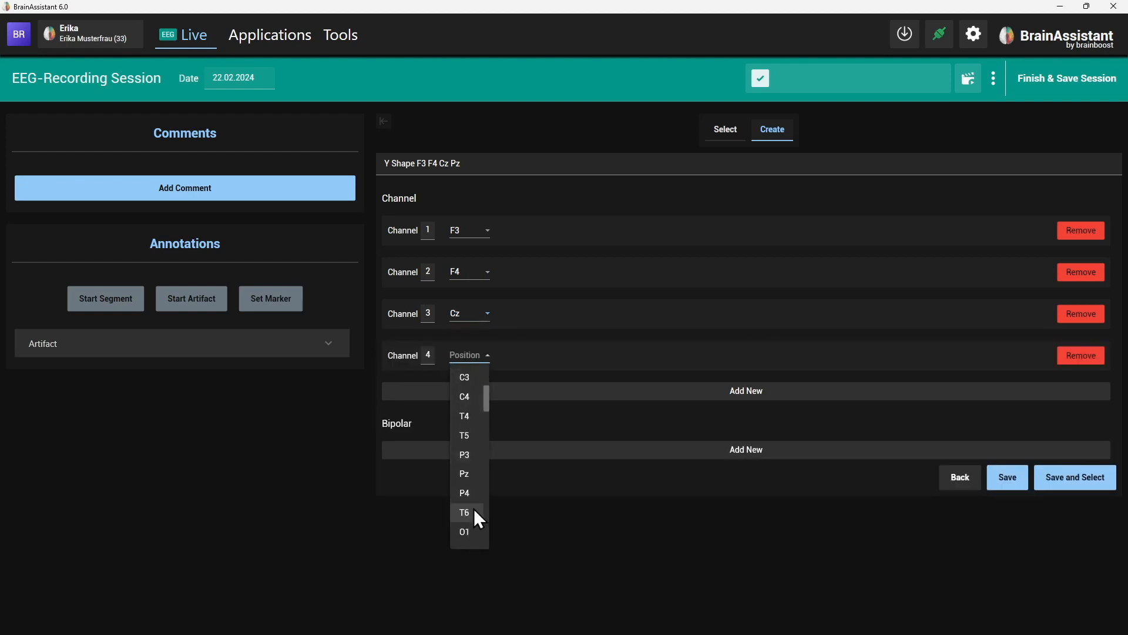
{"action": "left_click", "coordinate": [463, 476]}
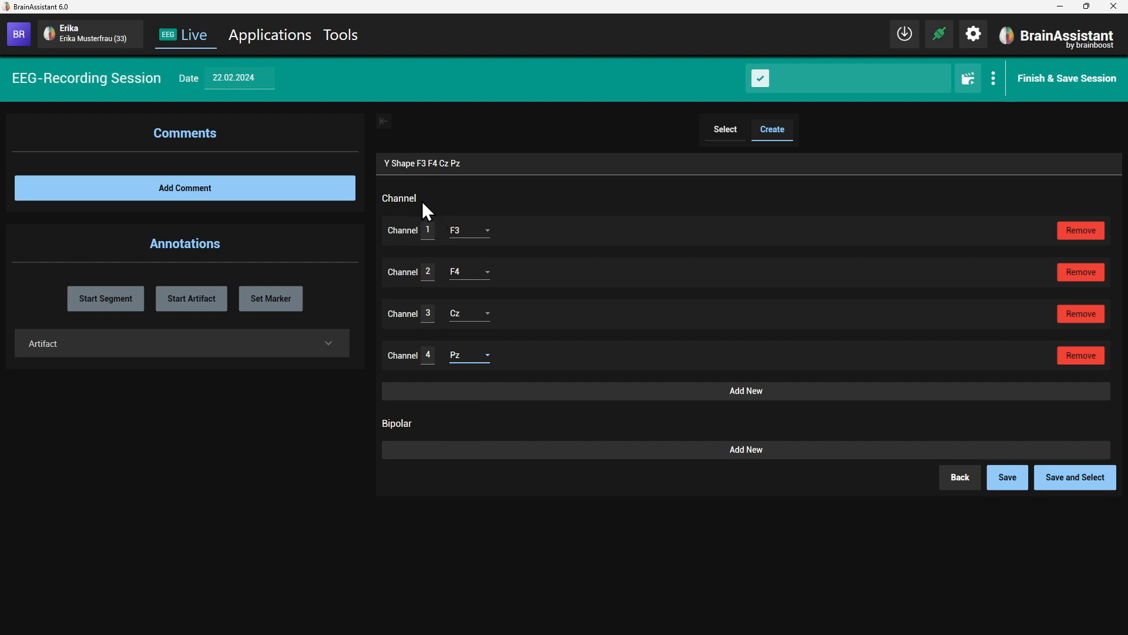
{"action": "left_click", "coordinate": [1001, 491]}
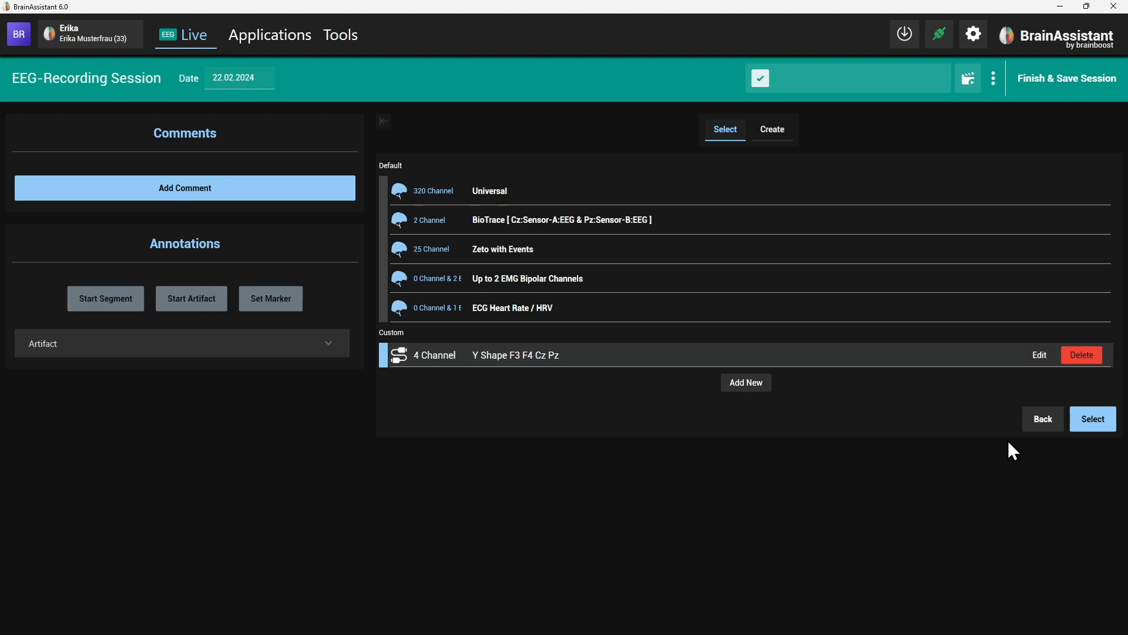
Signal-check F3, F4, Cz and Pz, discard the recording, and start a Training Session.
{"action": "left_click", "coordinate": [1092, 419]}
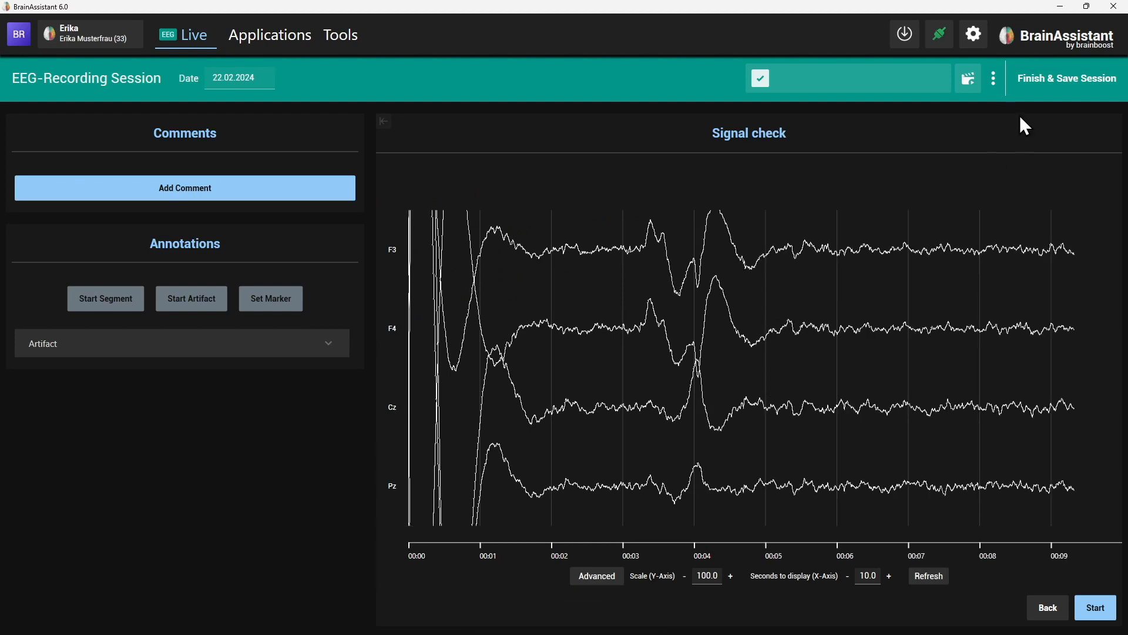
{"action": "left_click", "coordinate": [994, 78]}
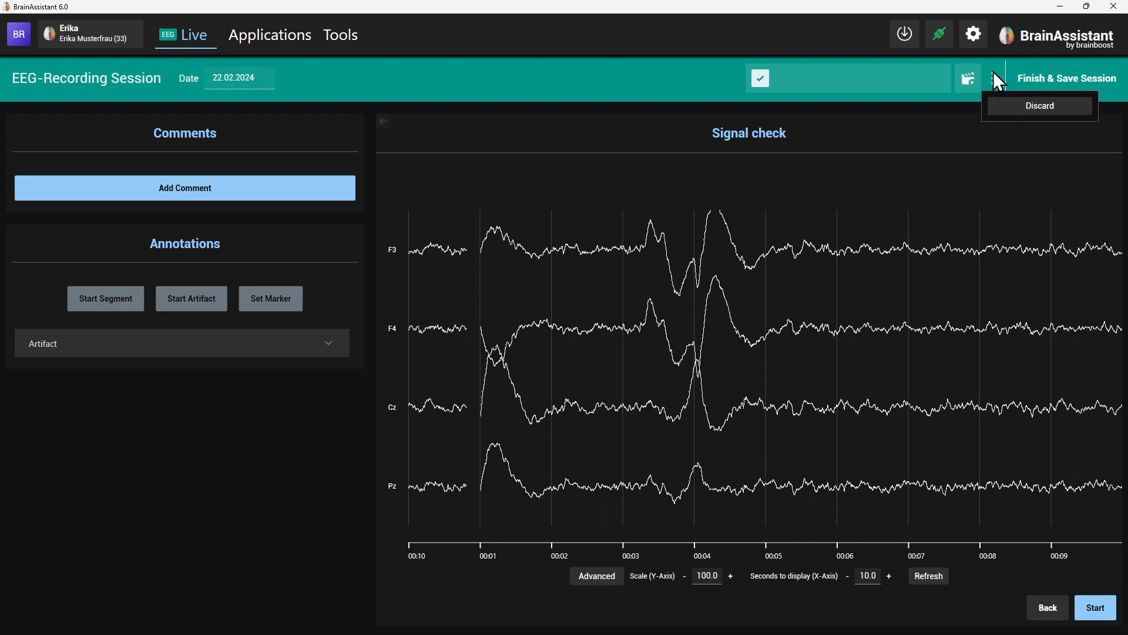
{"action": "left_click", "coordinate": [1003, 108]}
{"action": "left_click", "coordinate": [341, 191]}
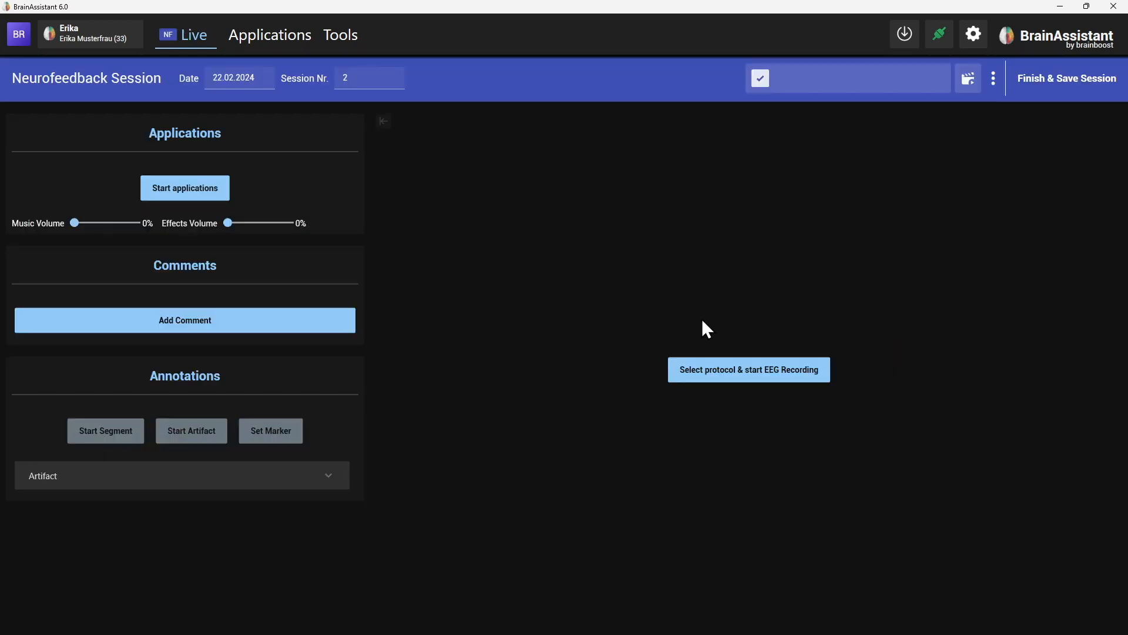
Use the Universal device and select the prebuilt Central SMR and Beta protocol.
{"action": "left_click", "coordinate": [701, 362]}
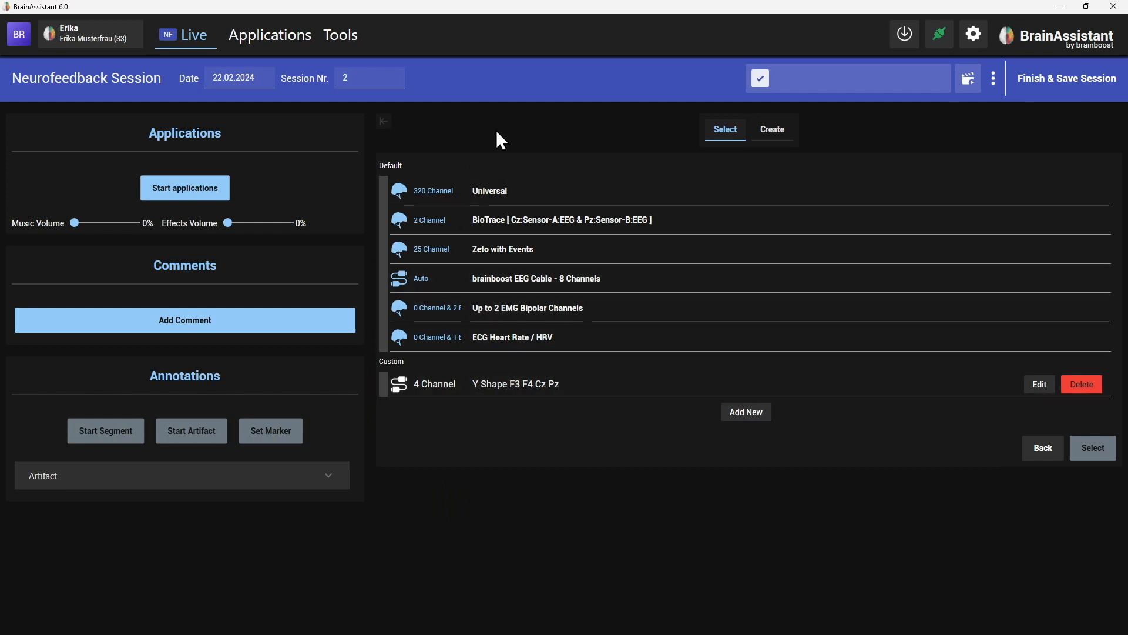
{"action": "left_click", "coordinate": [510, 192]}
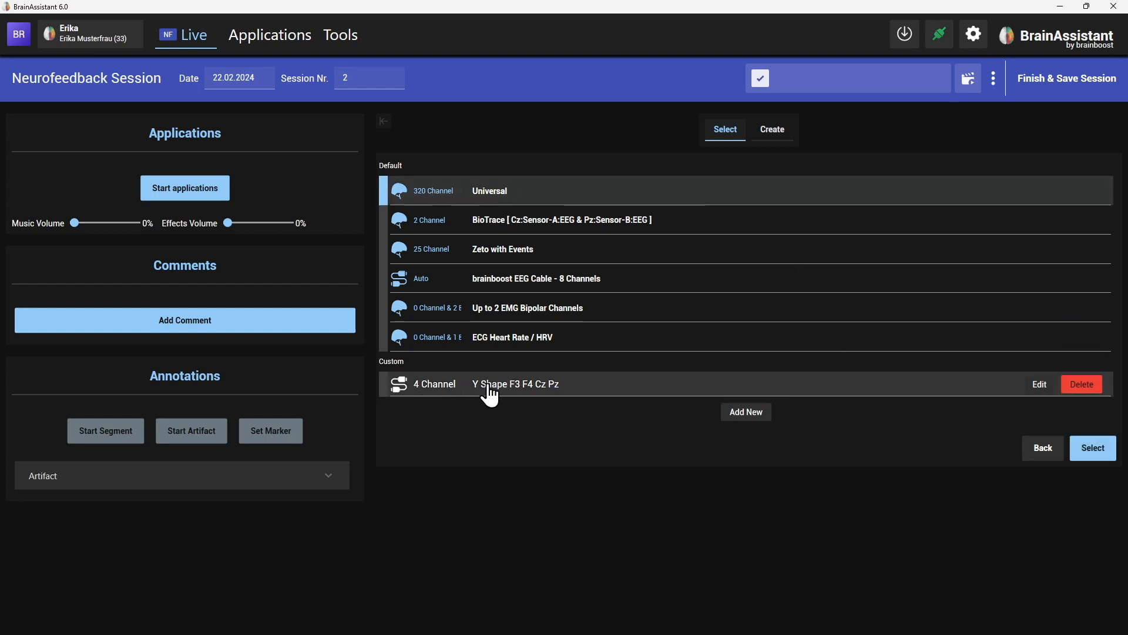
{"action": "left_click", "coordinate": [1094, 450]}
{"action": "left_click", "coordinate": [658, 457]}
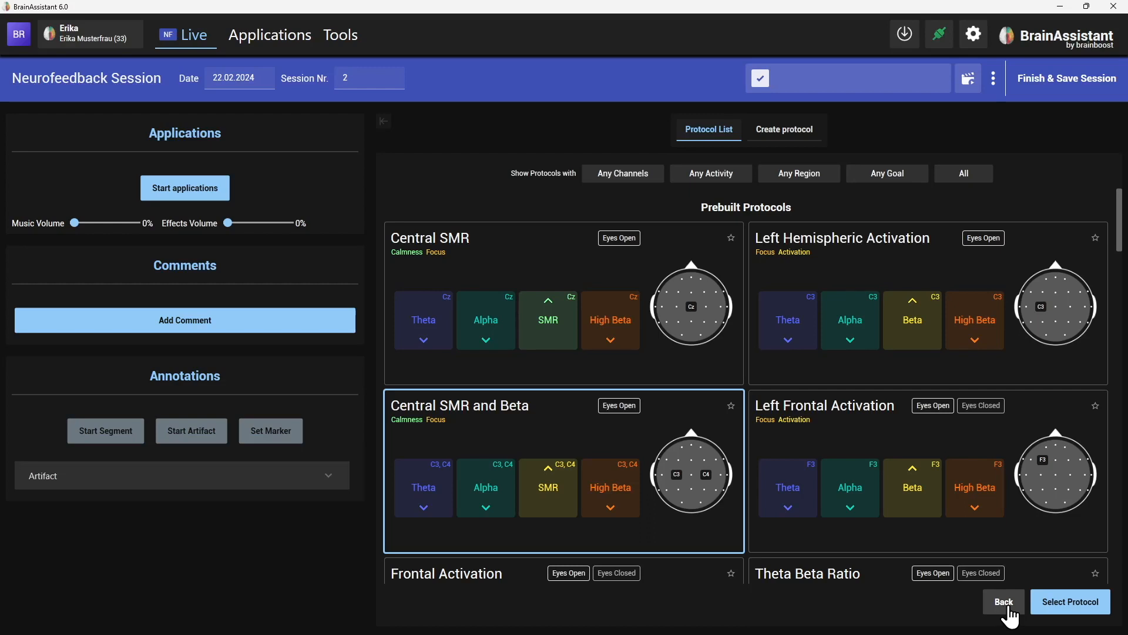
Try adding a bipolar channel in a new custom device form, leaving without saving.
{"action": "left_click", "coordinate": [1005, 606]}
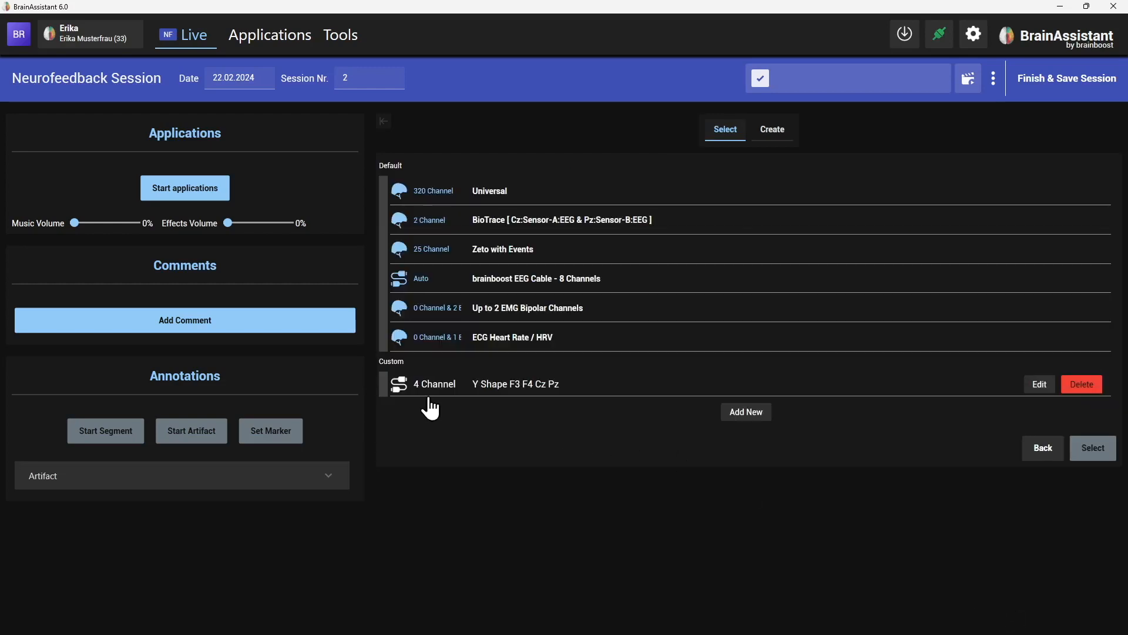
{"action": "left_click", "coordinate": [488, 391]}
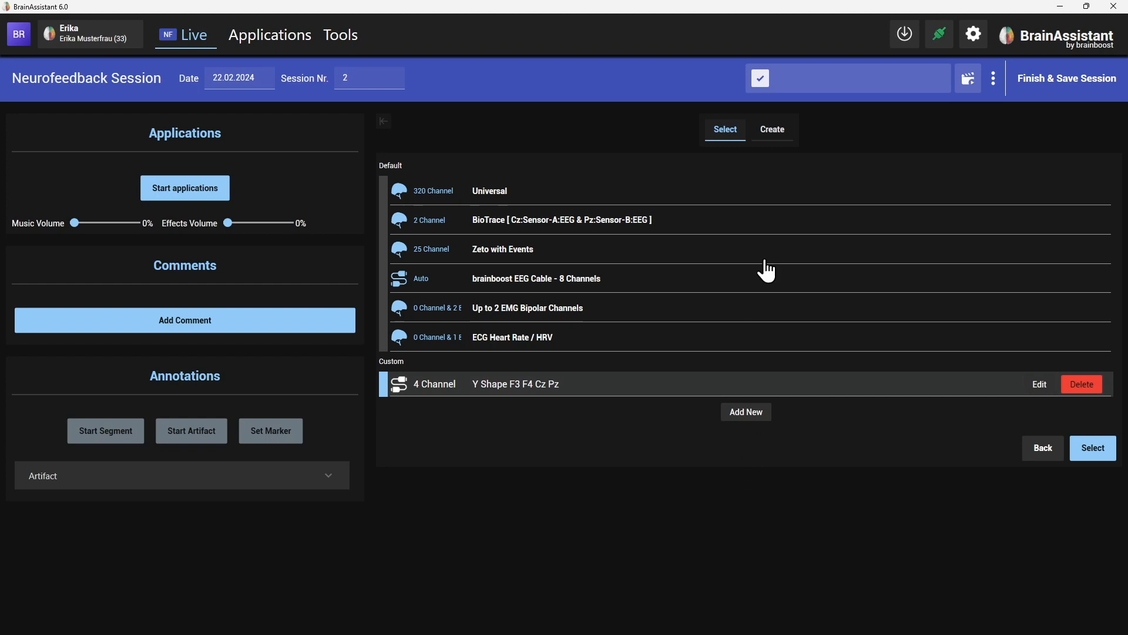
{"action": "left_click", "coordinate": [775, 130]}
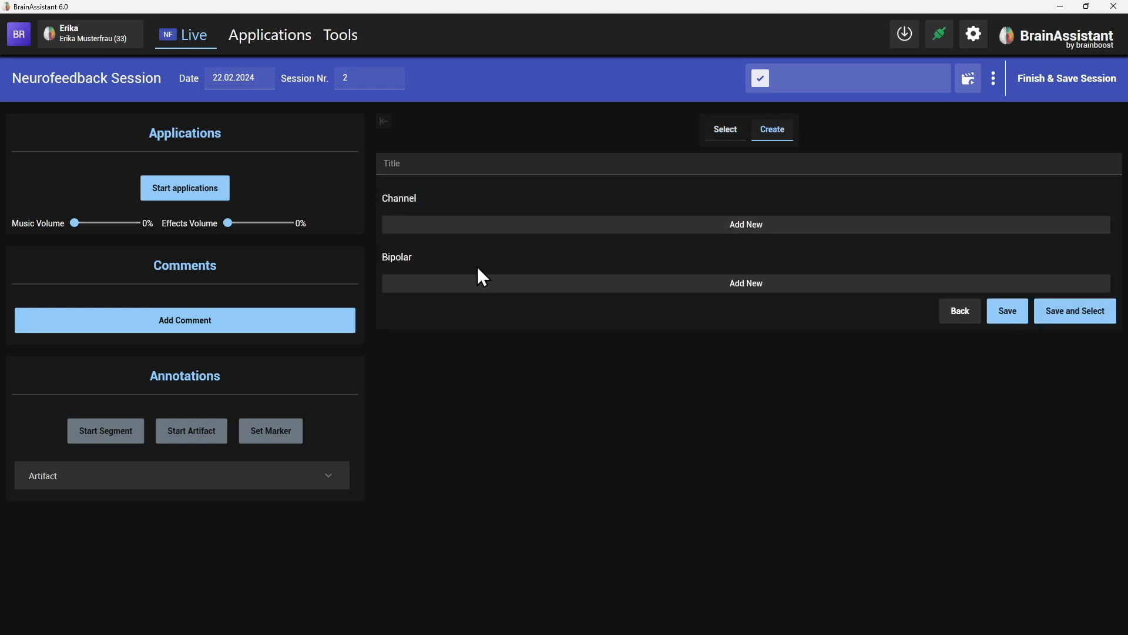
{"action": "left_click", "coordinate": [467, 281]}
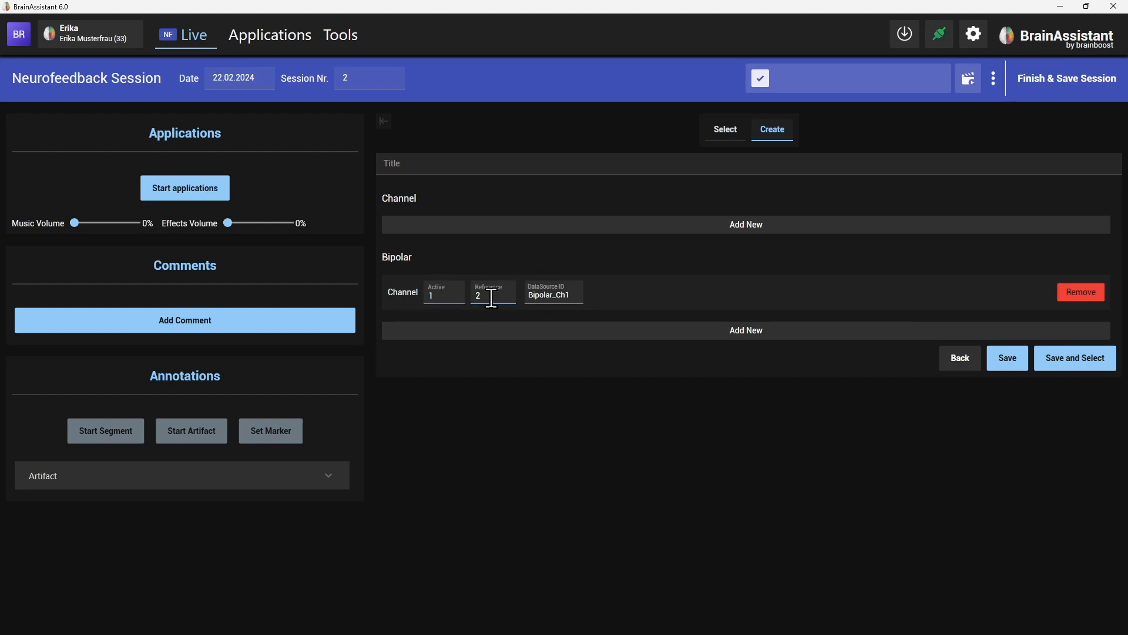
{"action": "left_click", "coordinate": [546, 299]}
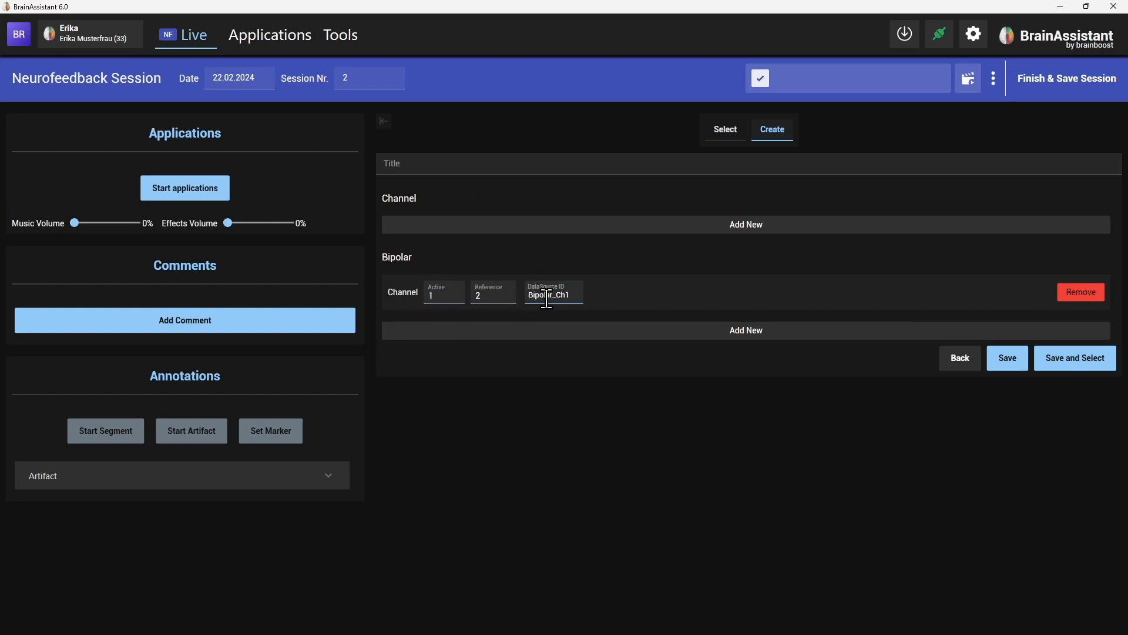
{"action": "left_click", "coordinate": [966, 362]}
Select Universal and start a new protocol with one channel added.
{"action": "left_click", "coordinate": [595, 202]}
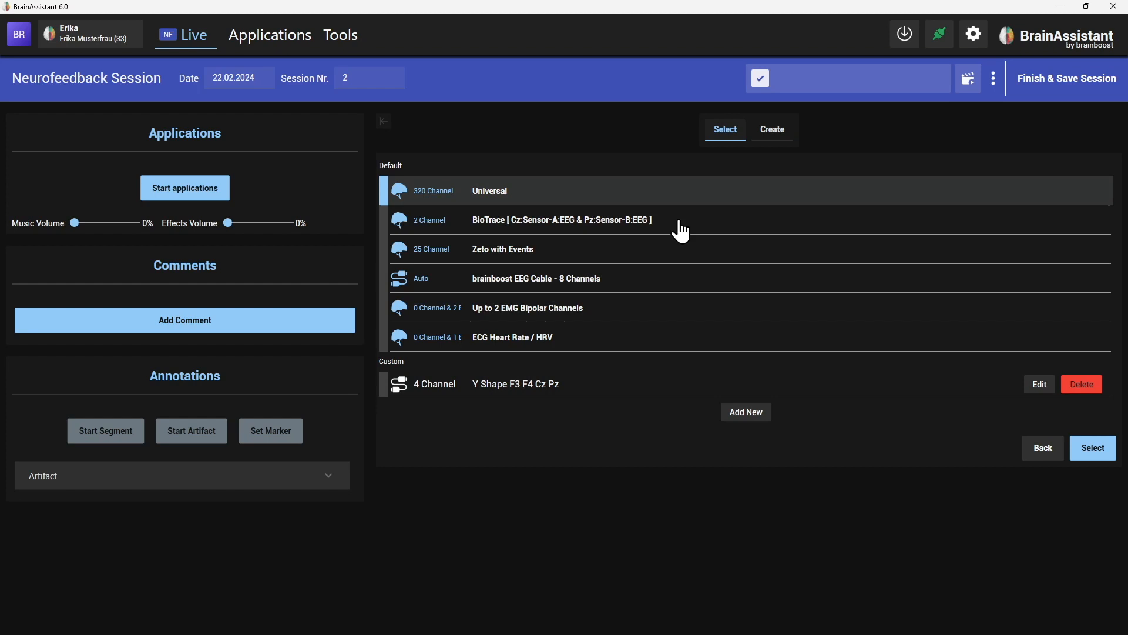
{"action": "left_click", "coordinate": [1093, 452]}
{"action": "left_click", "coordinate": [782, 131]}
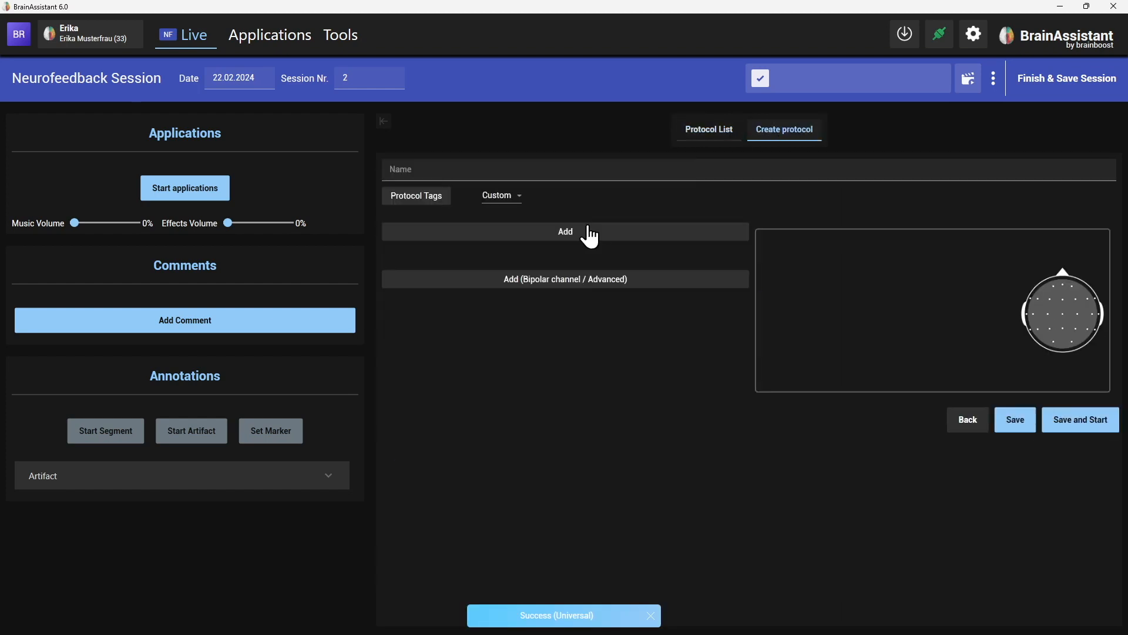
{"action": "left_click", "coordinate": [606, 284]}
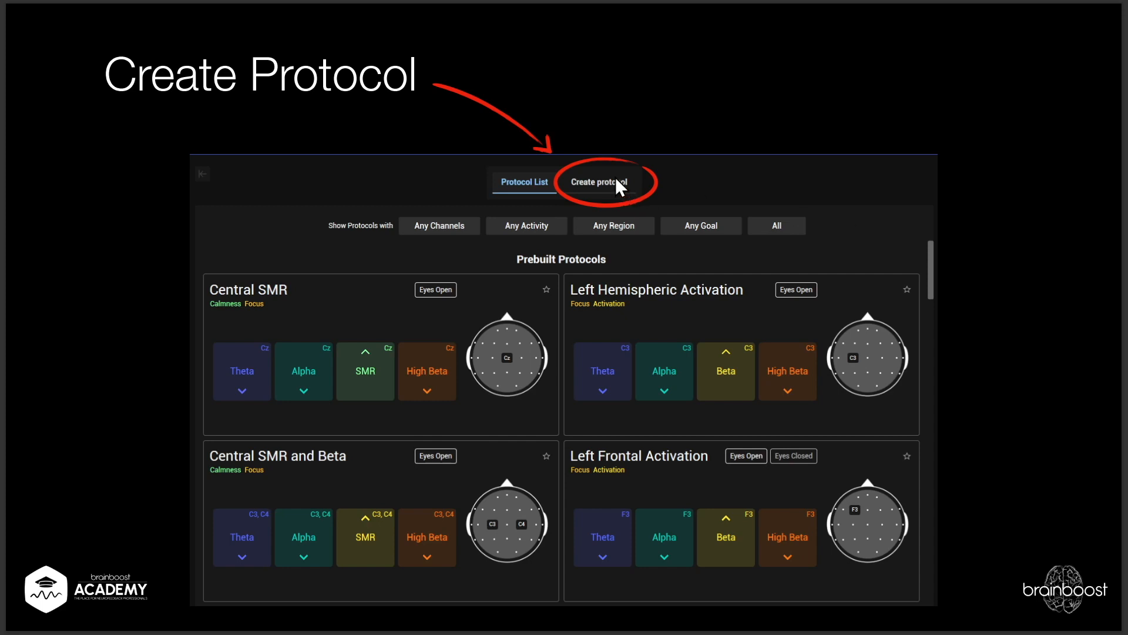
Advance two slides to the Inhibit Theta on Cz, C3 and C4, and 4 Channels slide.
{"action": "key", "text": "Right"}
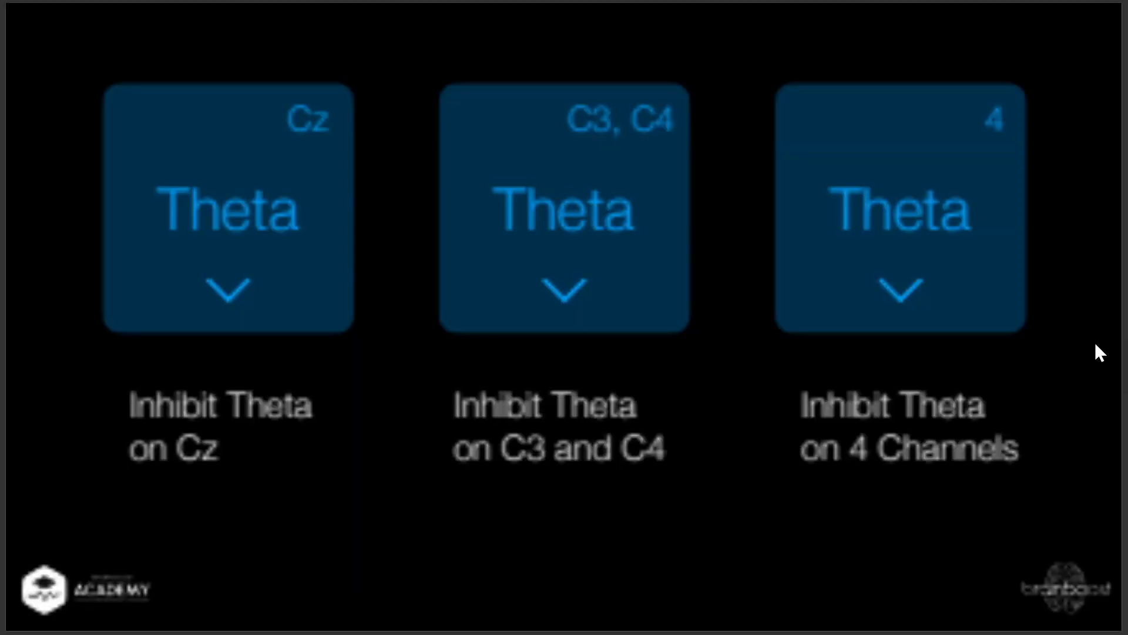
{"action": "key", "text": "Right"}
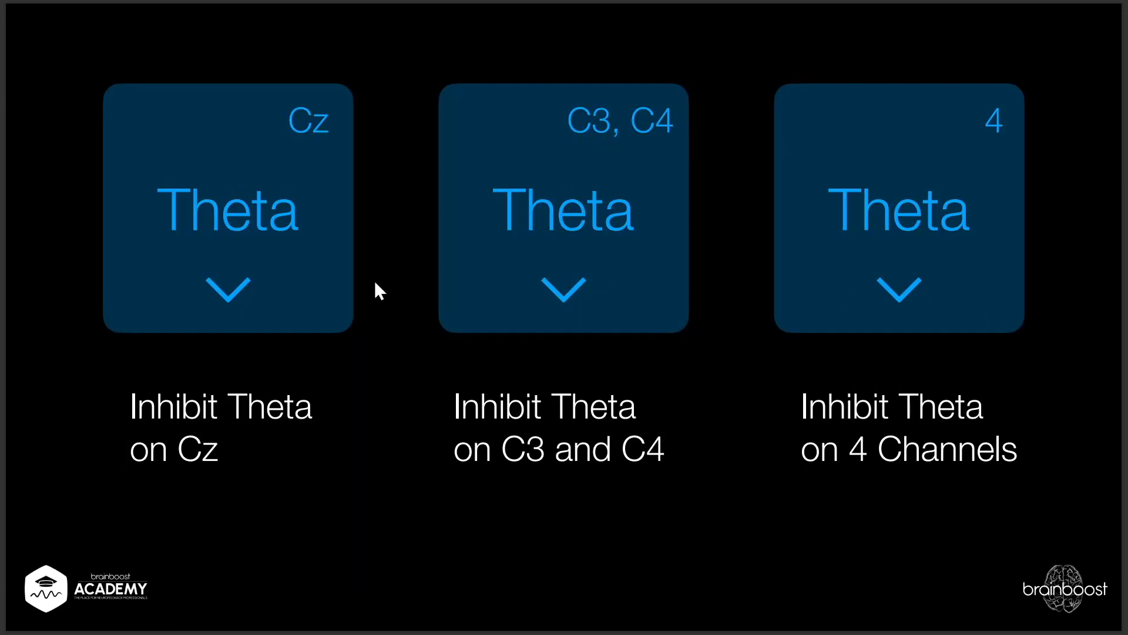